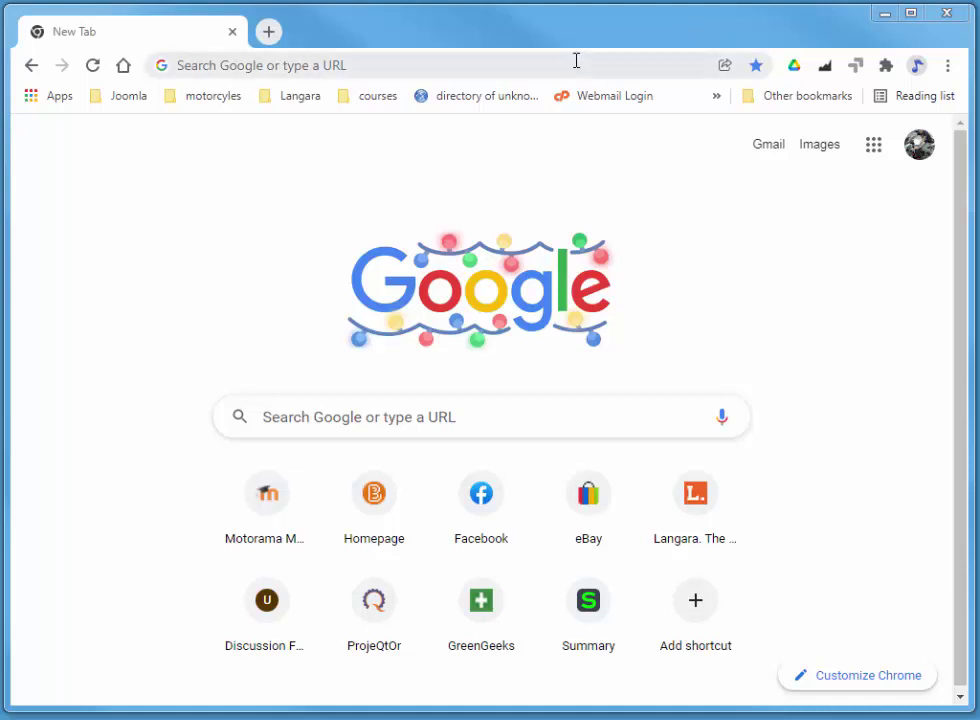
- Load quickbooks.intuit.com/ca/ in Chrome and widen the browser window to show the page
{"action": "left_click", "coordinate": [706, 76]}
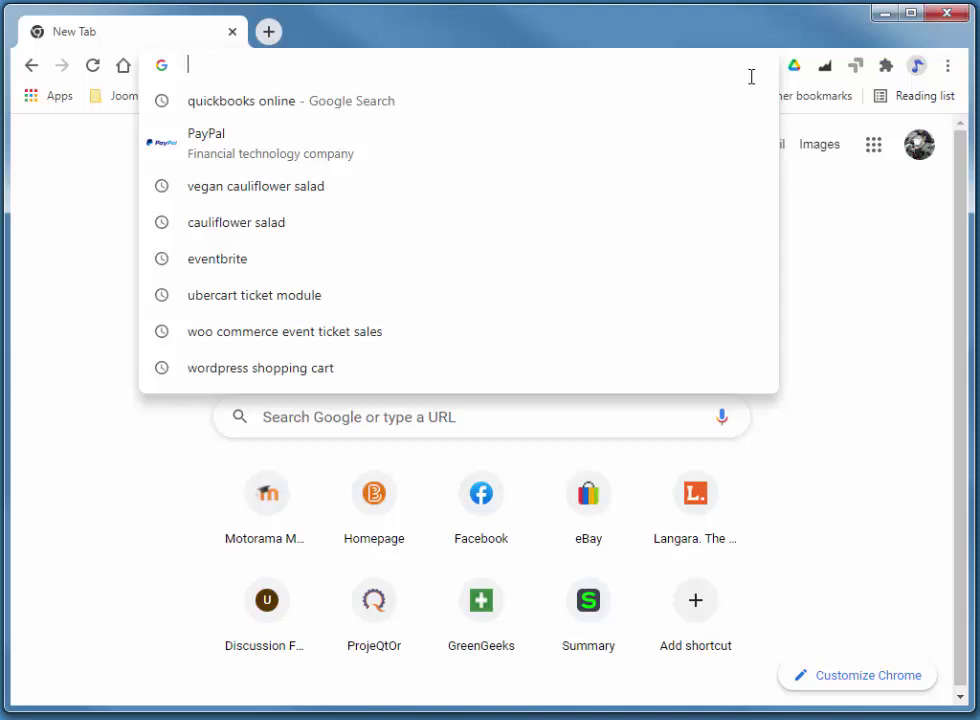
{"action": "type", "text": "q"}
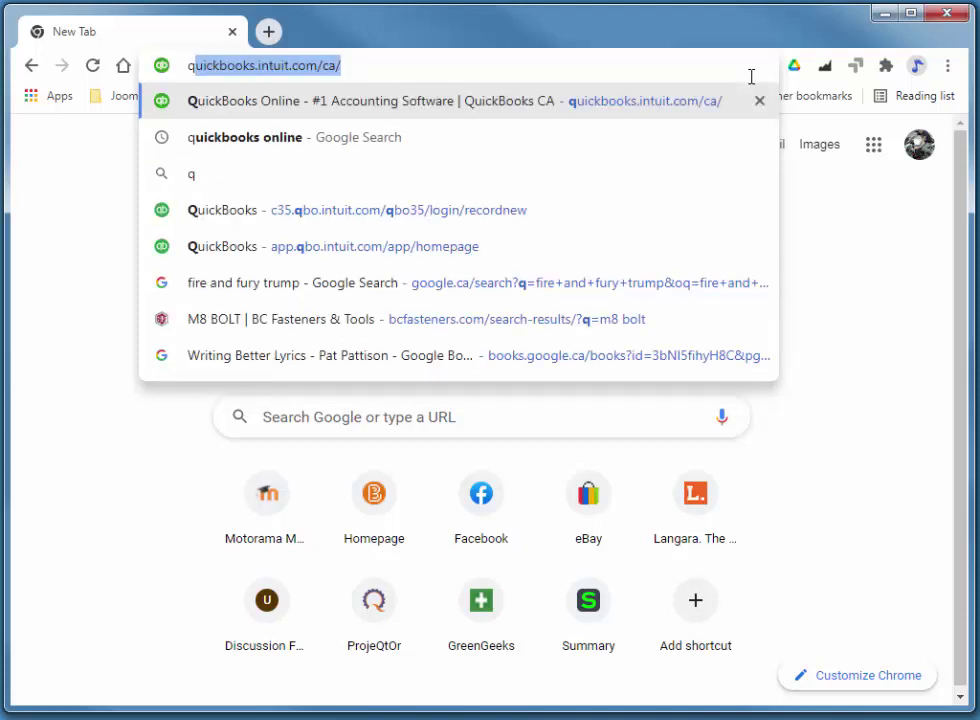
{"action": "key", "text": "End"}
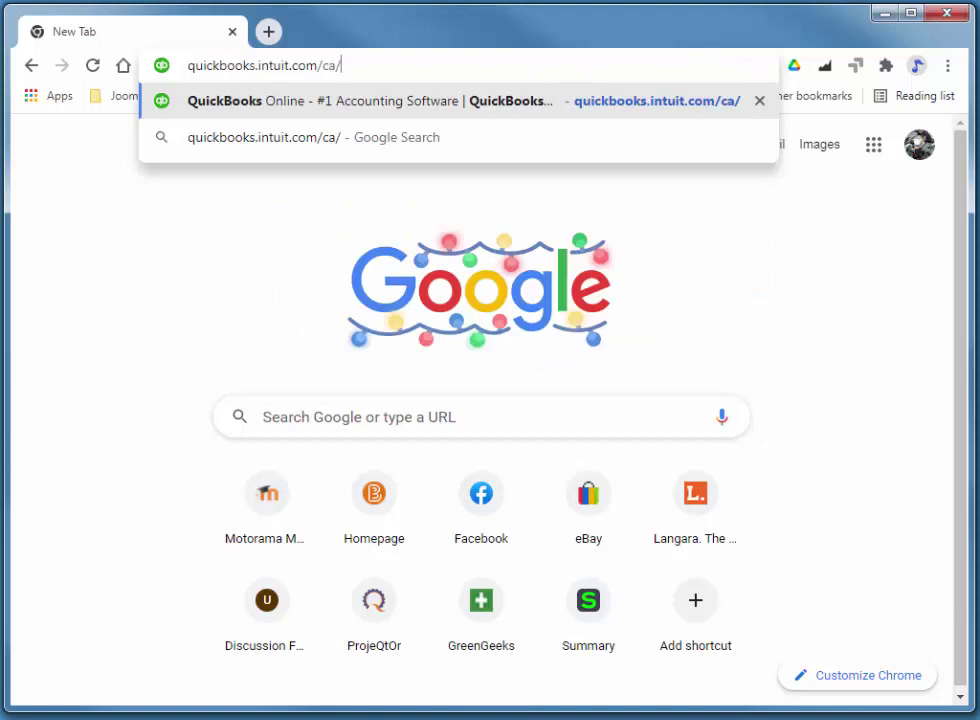
{"action": "key", "text": "Return"}
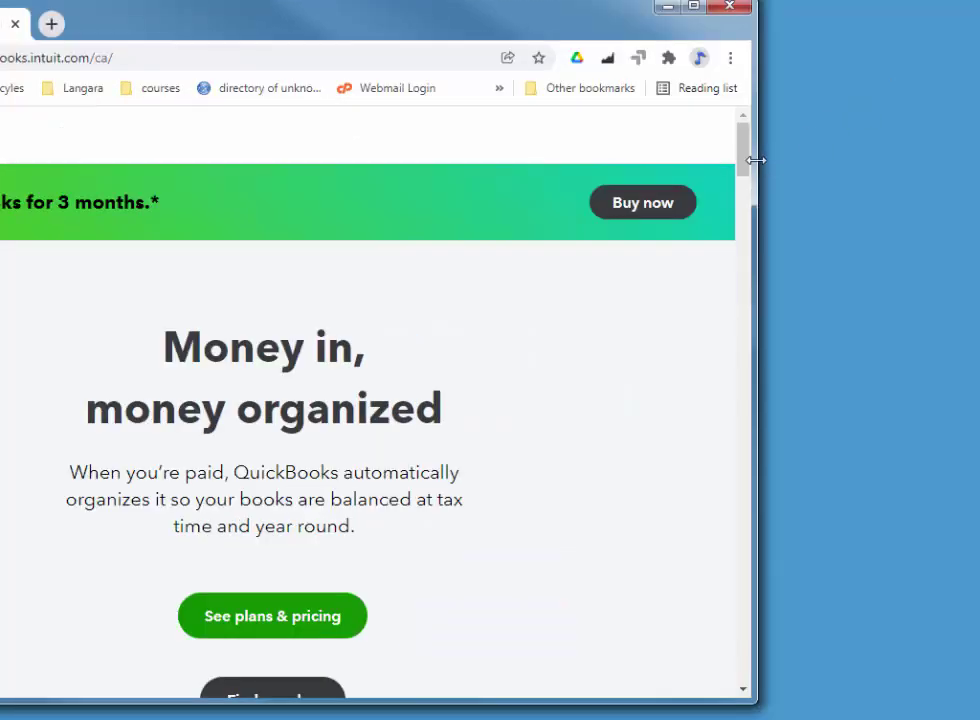
{"action": "left_click_drag", "start_coordinate": [755, 160], "coordinate": [952, 150]}
{"action": "mouse_move", "coordinate": [868, 178]}
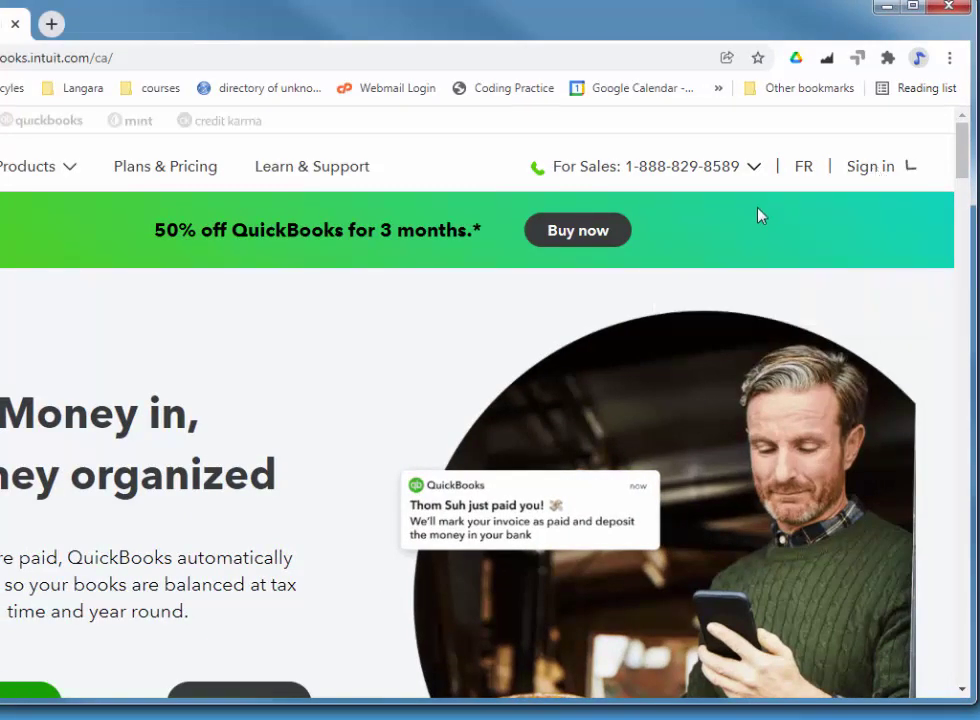
- Go to the QuickBooks Online sign-in page and resize the browser window so it fits
{"action": "mouse_move", "coordinate": [897, 157]}
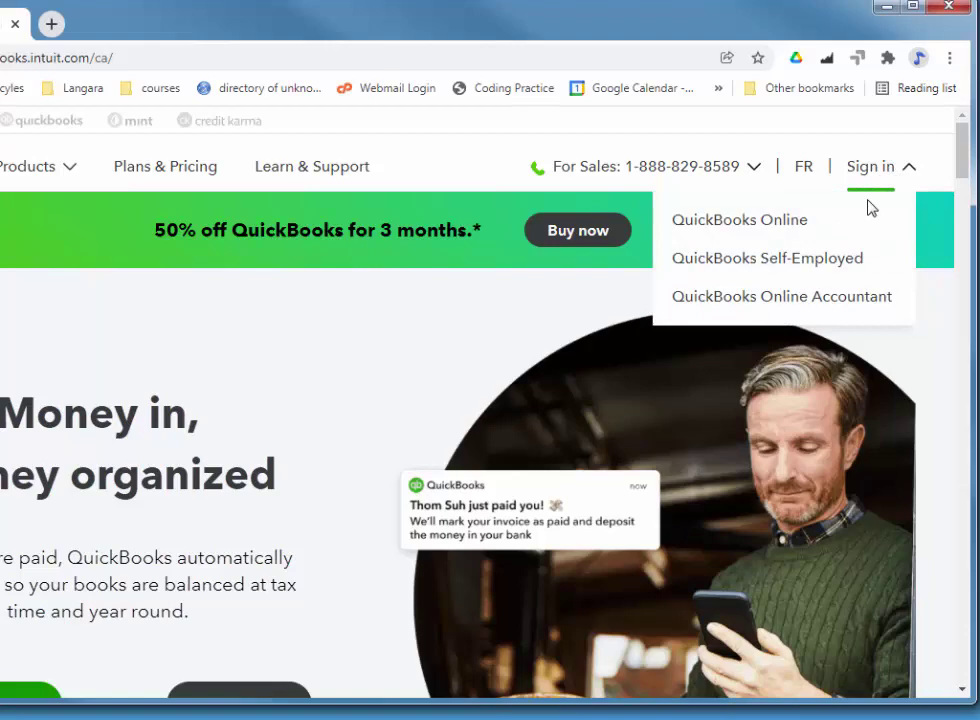
{"action": "left_click", "coordinate": [693, 231]}
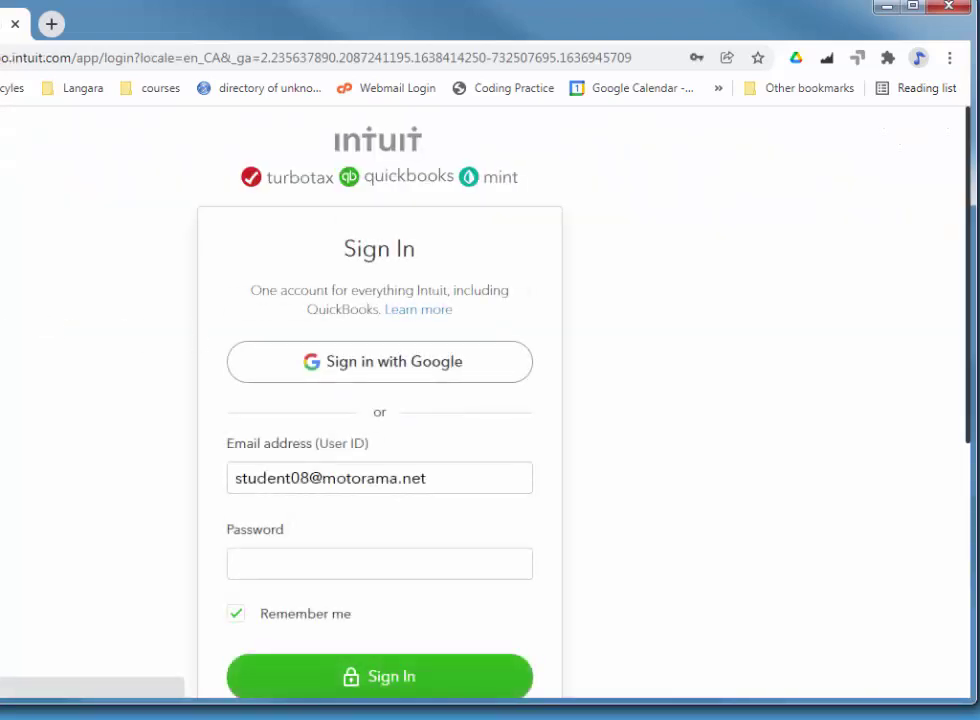
{"action": "mouse_move", "coordinate": [0, 350]}
{"action": "left_mouse_down"}
{"action": "mouse_move", "coordinate": [26, 350]}
{"action": "mouse_move", "coordinate": [4, 350]}
{"action": "left_mouse_up"}
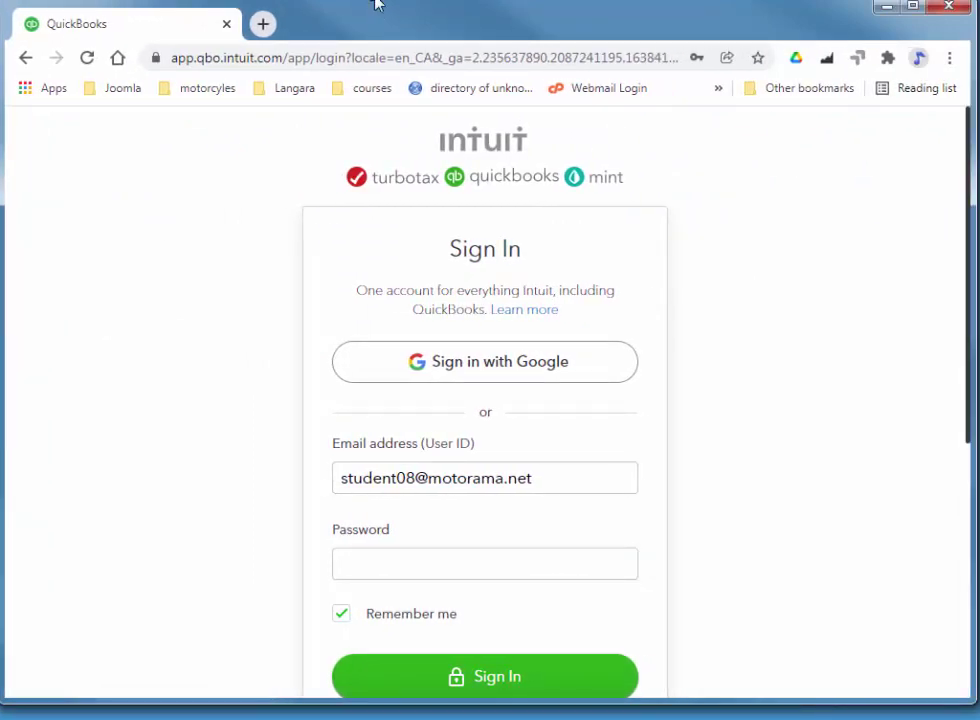
{"action": "left_click_drag", "start_coordinate": [376, 5], "coordinate": [378, 11]}
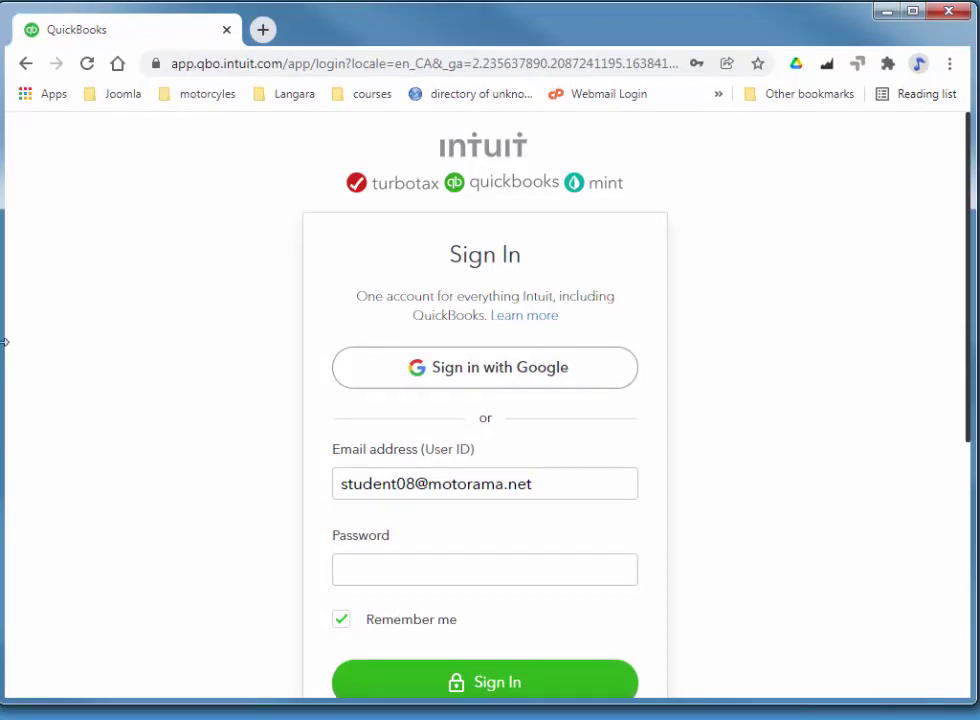
{"action": "left_click_drag", "start_coordinate": [4, 341], "coordinate": [10, 341]}
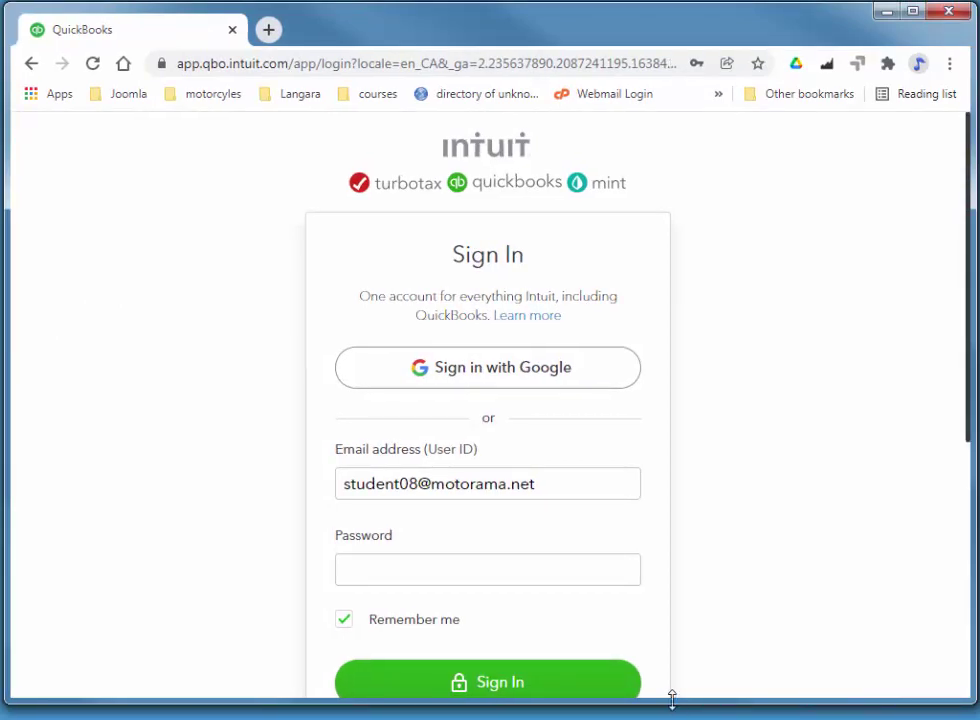
{"action": "left_click_drag", "start_coordinate": [672, 700], "coordinate": [672, 710]}
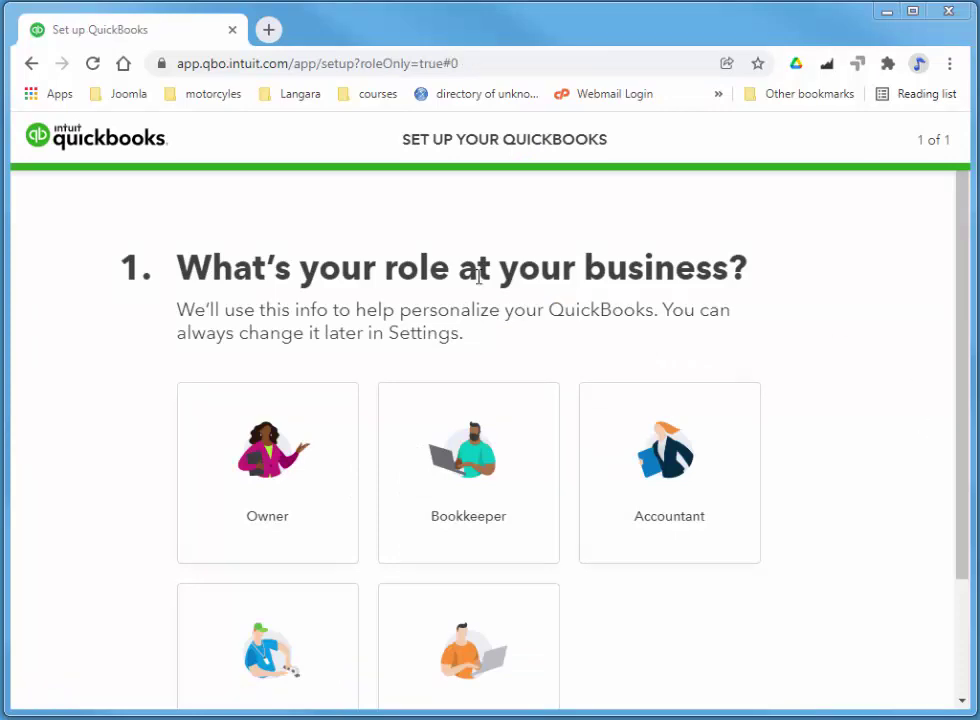
- Choose Bookkeeper as the business role and finish to reach the We Are Music dashboard
{"action": "left_click_drag", "start_coordinate": [962, 289], "coordinate": [851, 427]}
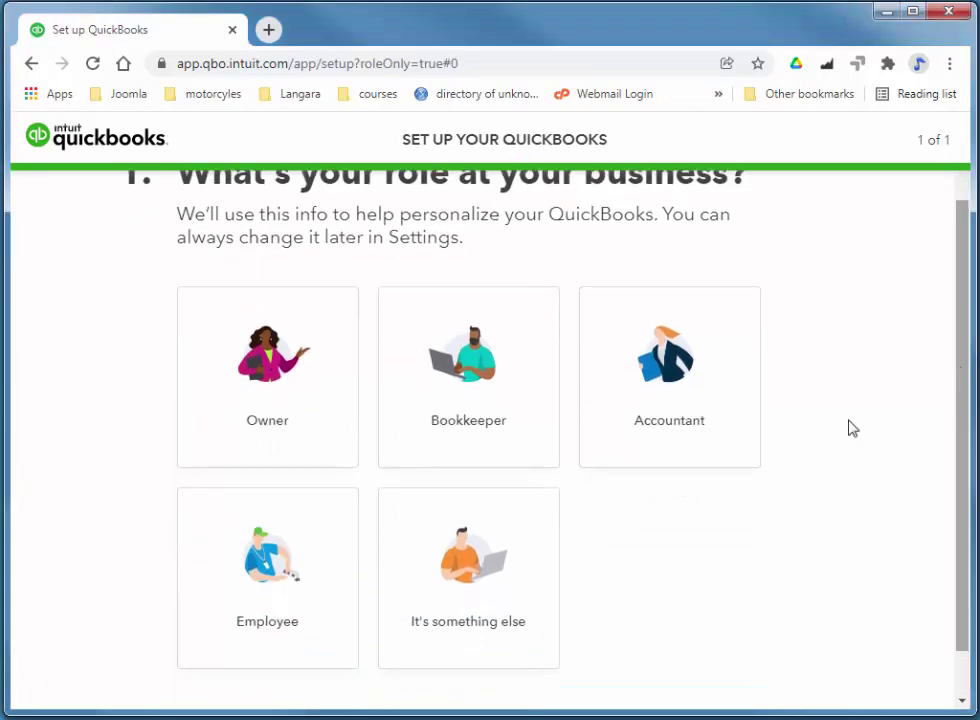
{"action": "left_click", "coordinate": [505, 365]}
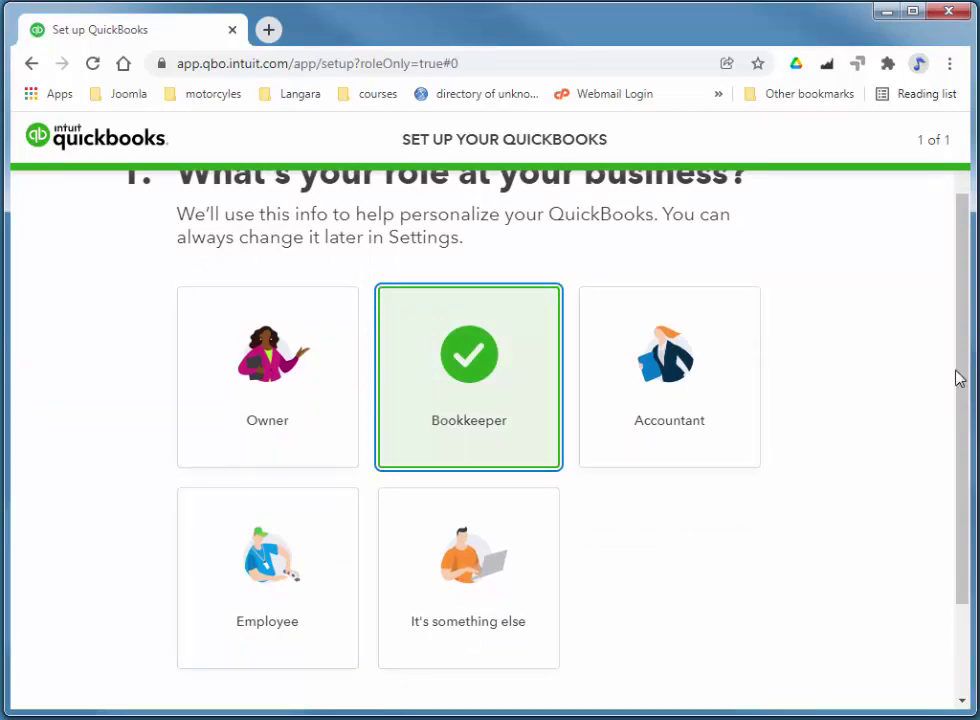
{"action": "left_click_drag", "start_coordinate": [963, 373], "coordinate": [965, 499]}
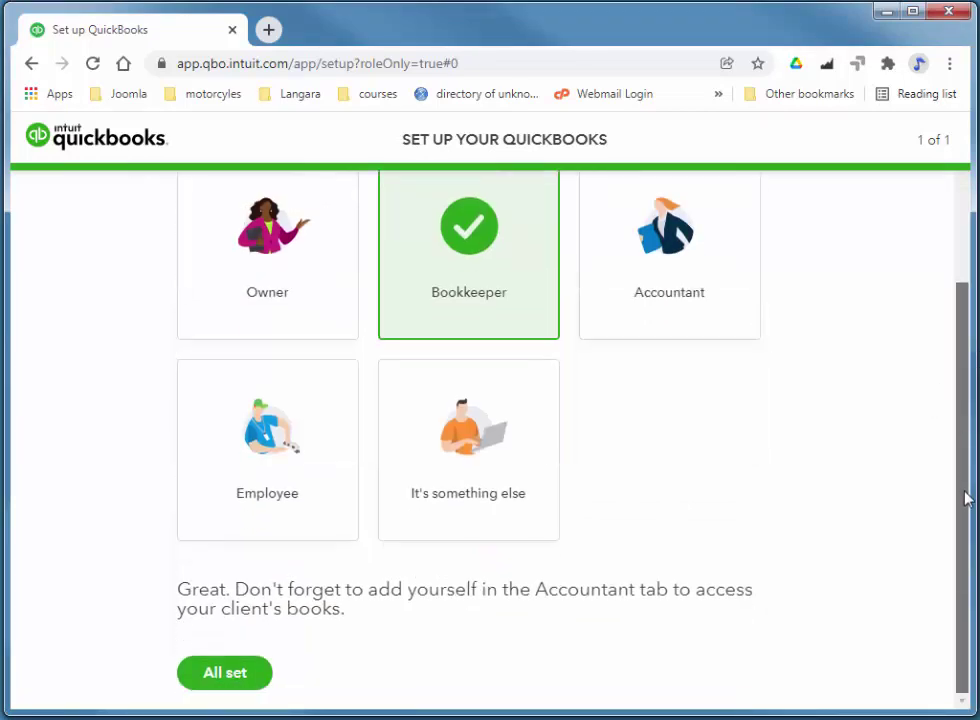
{"action": "left_click", "coordinate": [238, 673]}
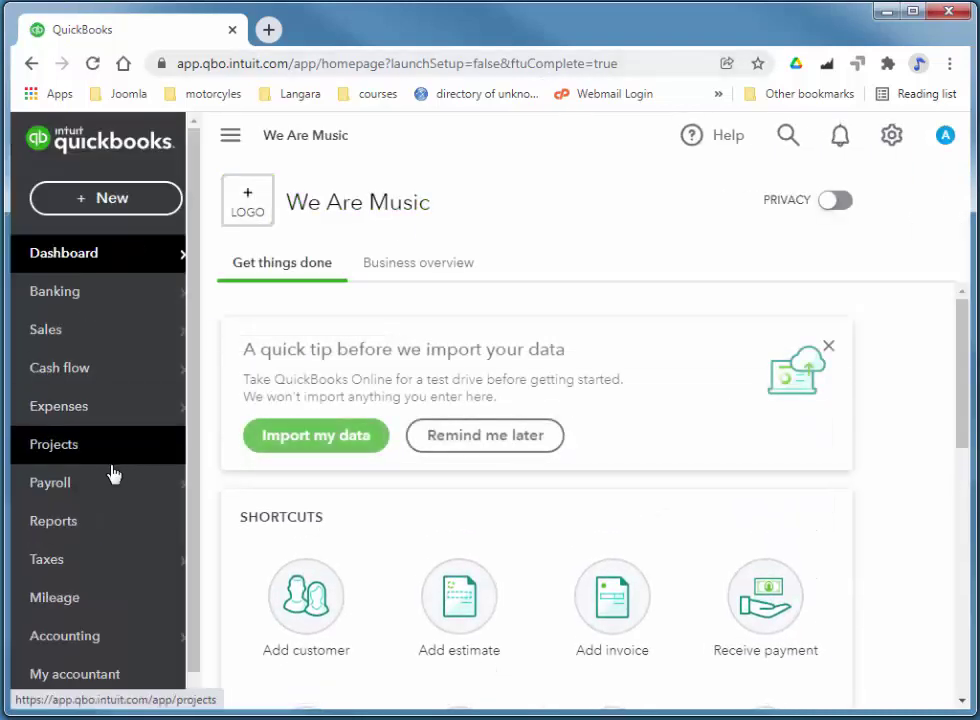
- From the Payroll overview, begin payroll setup to reach the 2021 pay question
{"action": "mouse_move", "coordinate": [78, 479]}
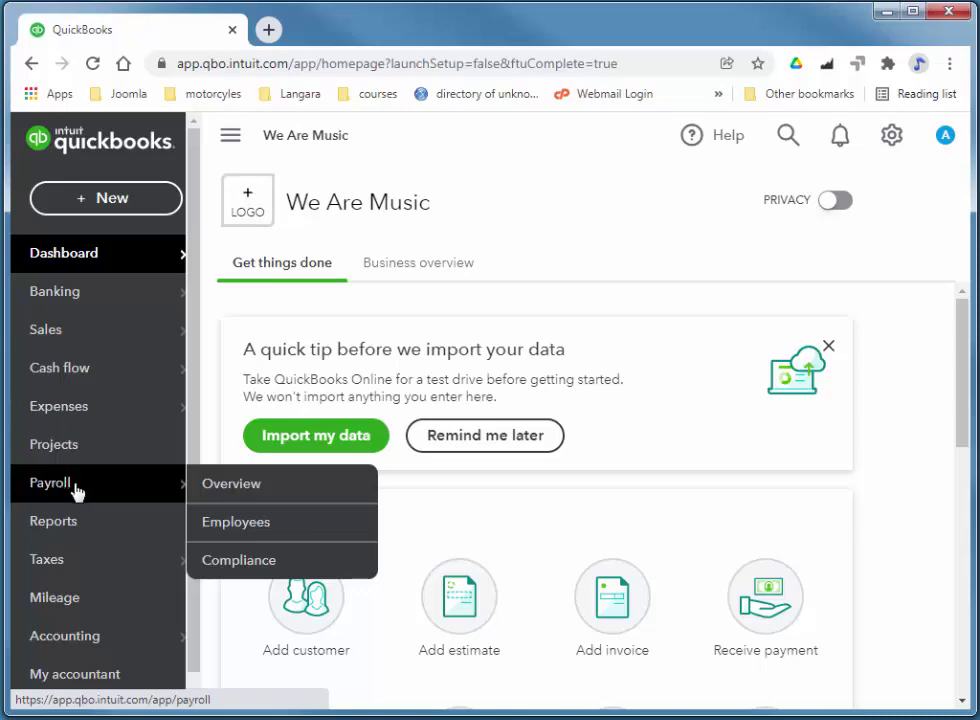
{"action": "left_click", "coordinate": [78, 489]}
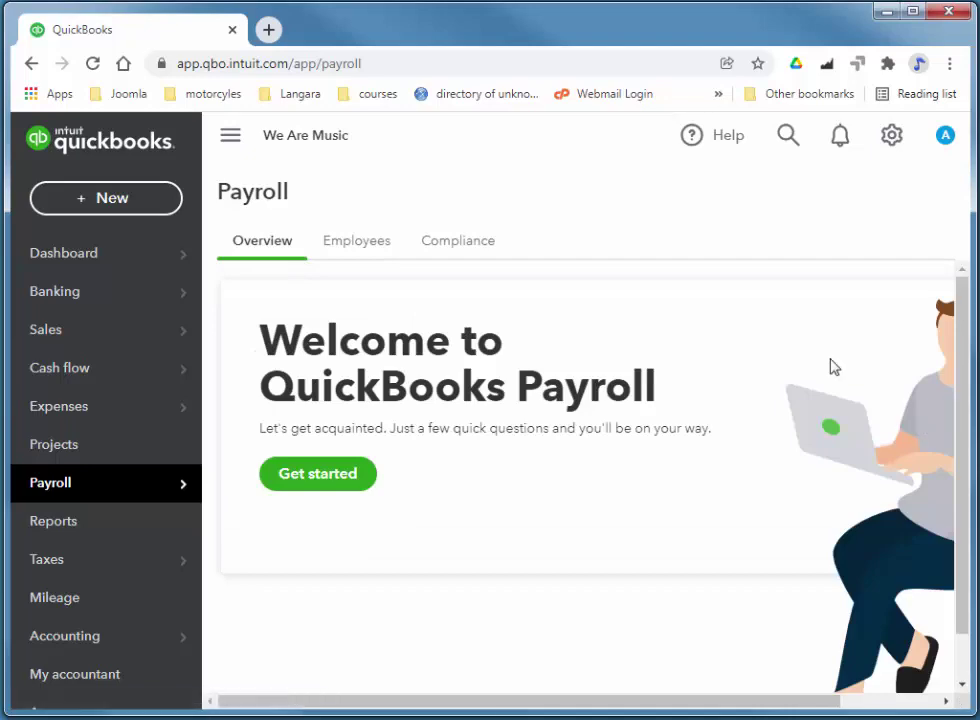
{"action": "left_click", "coordinate": [327, 482]}
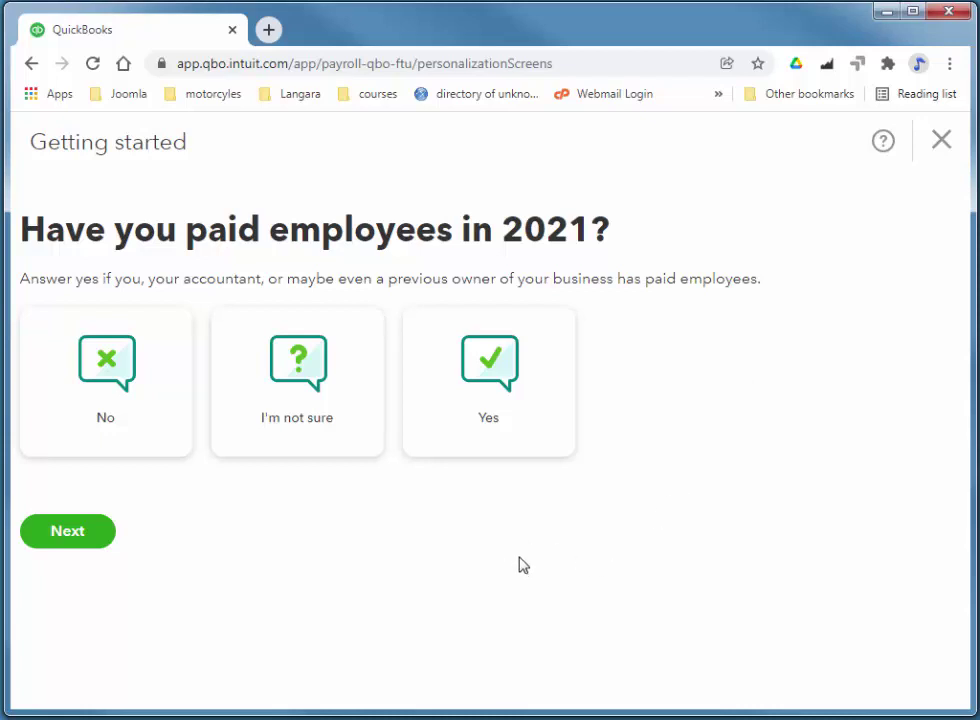
- Answer No to 2021 employee pay and choose December 3, 2021 as the next payday
{"action": "left_click", "coordinate": [105, 368]}
{"action": "left_click", "coordinate": [120, 562]}
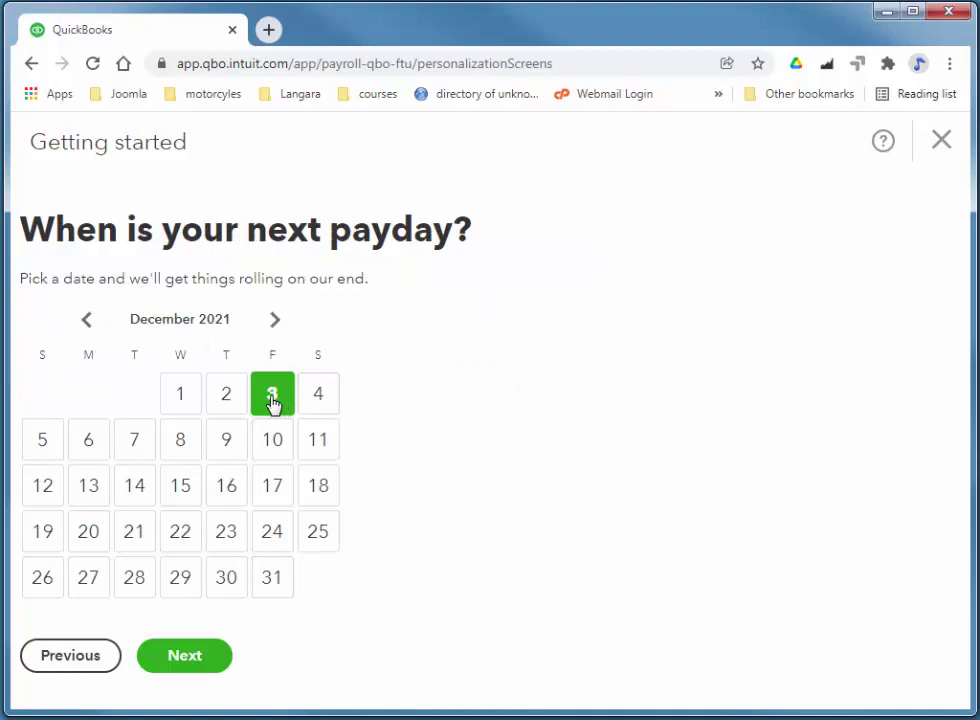
{"action": "left_click", "coordinate": [225, 657]}
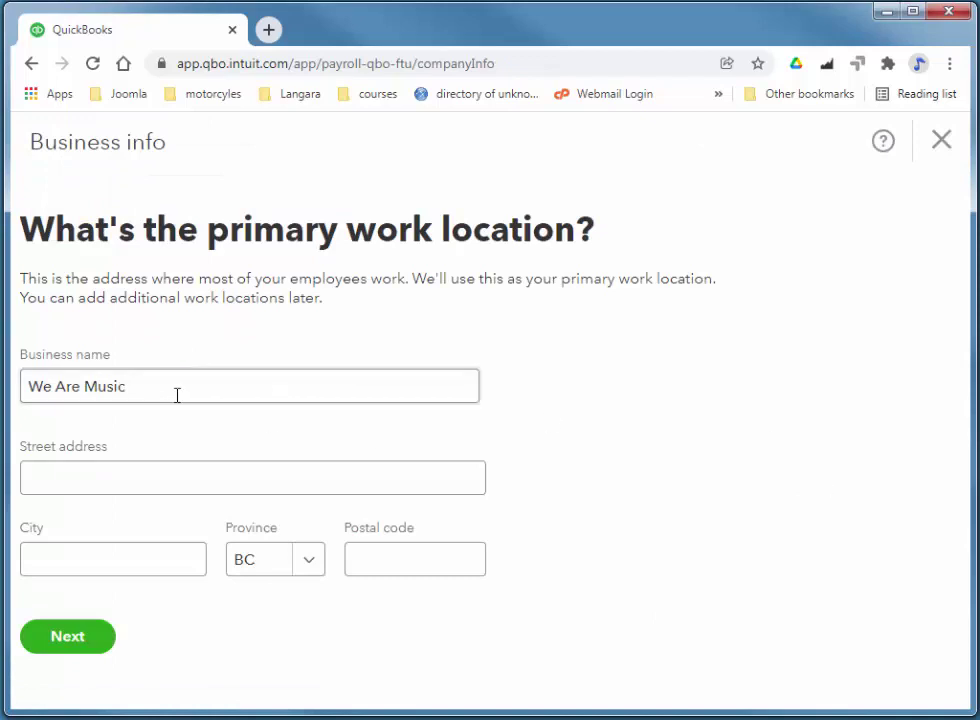
- Fill the work location with its Broadway street address, Vancouver city and postal code, then continue
{"action": "left_click", "coordinate": [243, 482]}
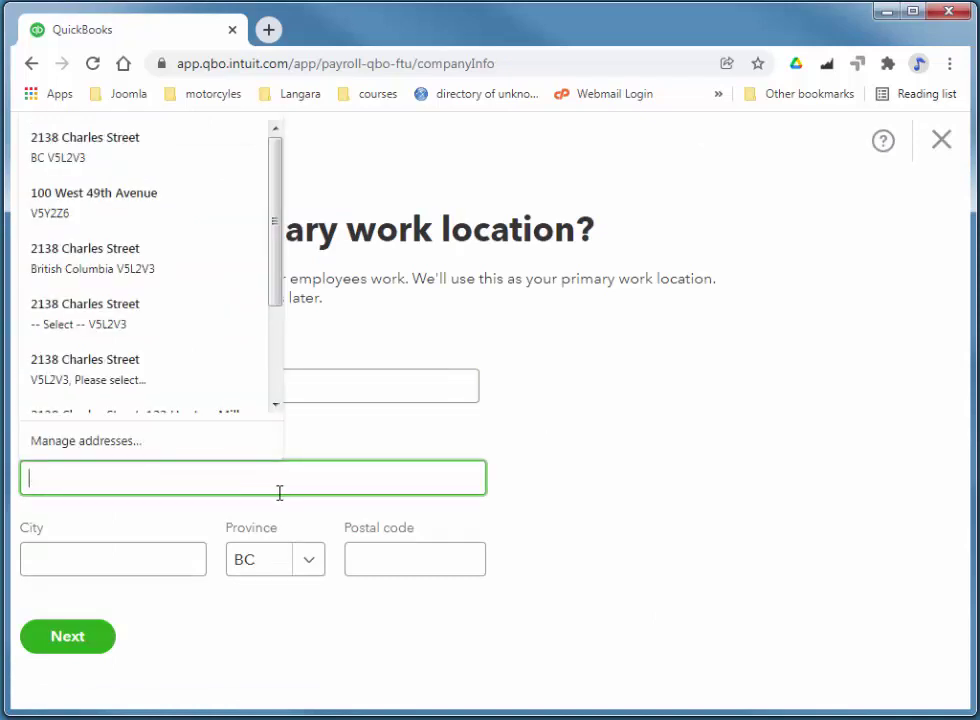
{"action": "type", "text": "1234 Broada"}
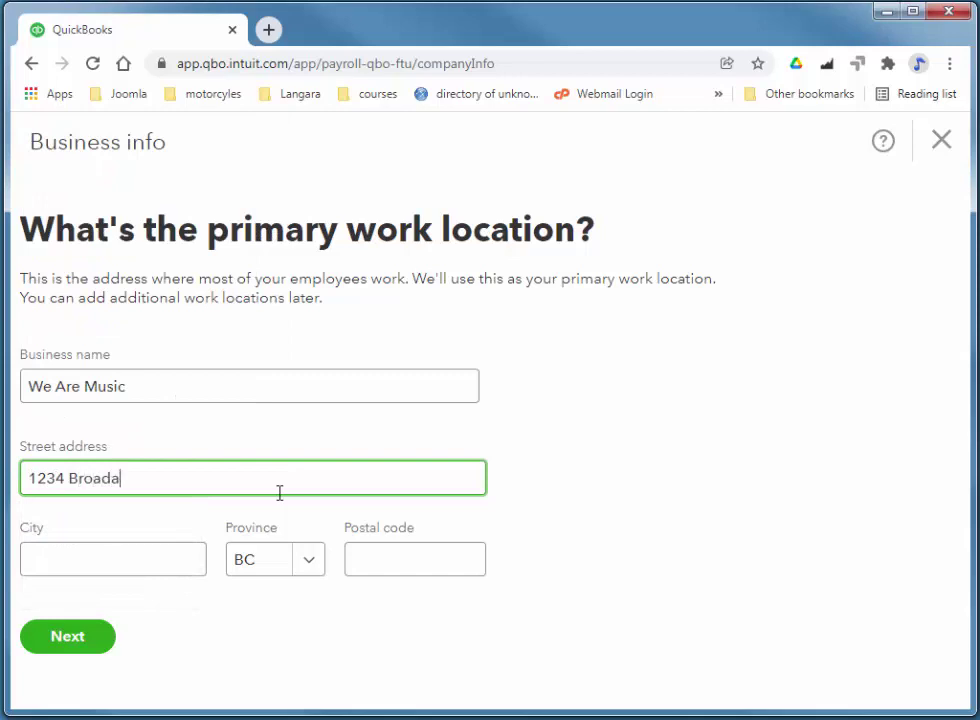
{"action": "key", "text": "BackSpace"}
{"action": "type", "text": "ast Broadway"}
{"action": "key", "text": "Tab"}
{"action": "type", "text": "V"}
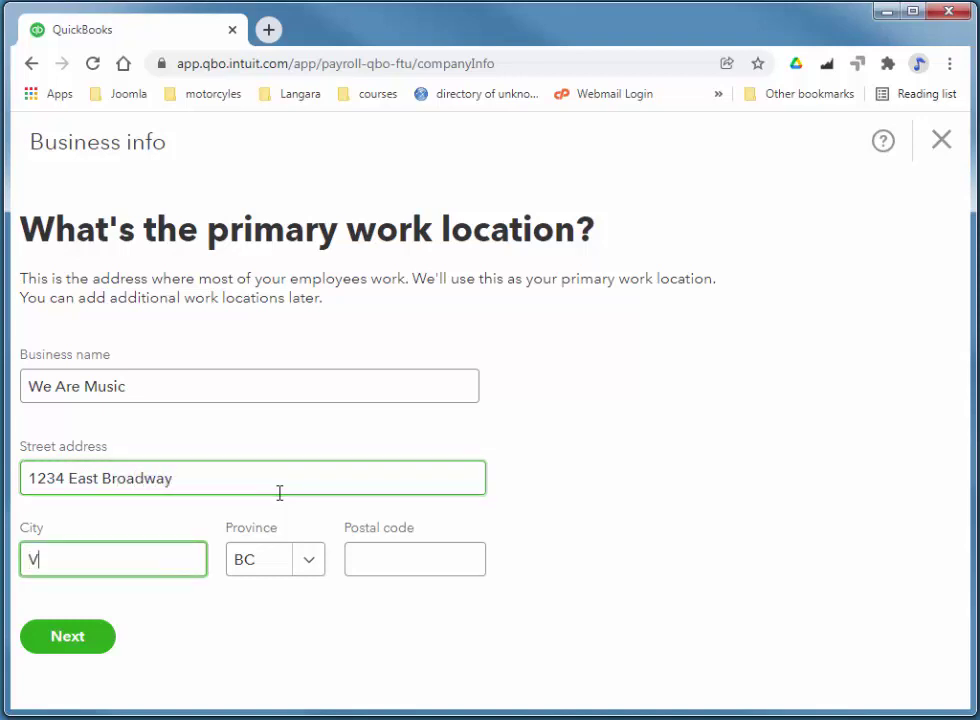
{"action": "type", "text": "ancouvr"}
{"action": "key", "text": "BackSpace"}
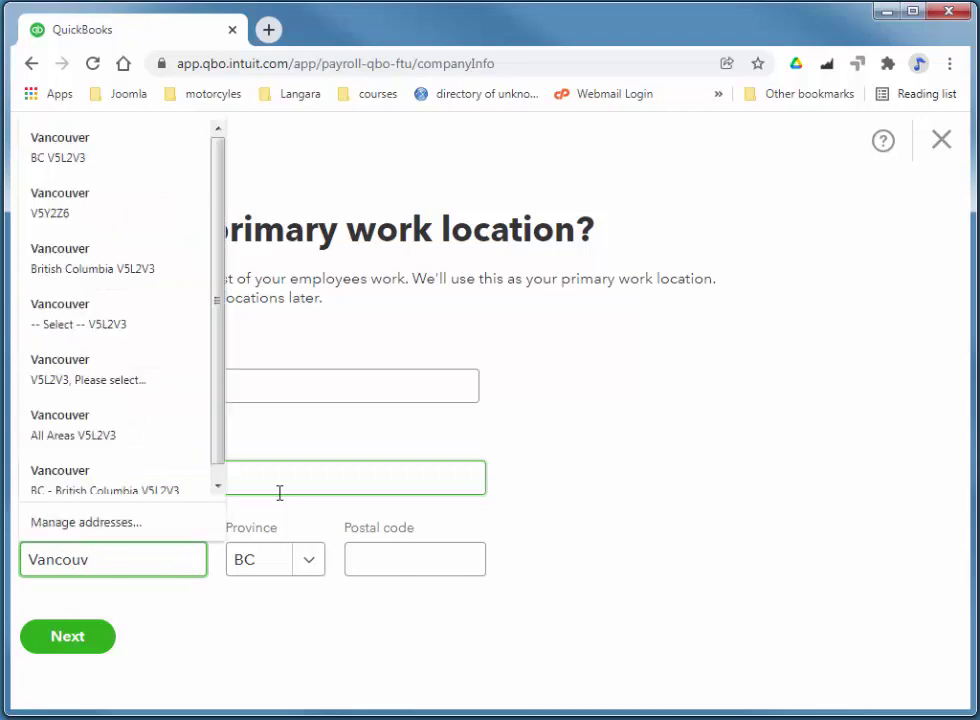
{"action": "key", "text": "Tab"}
{"action": "key", "text": "Tab"}
{"action": "type", "text": "V"}
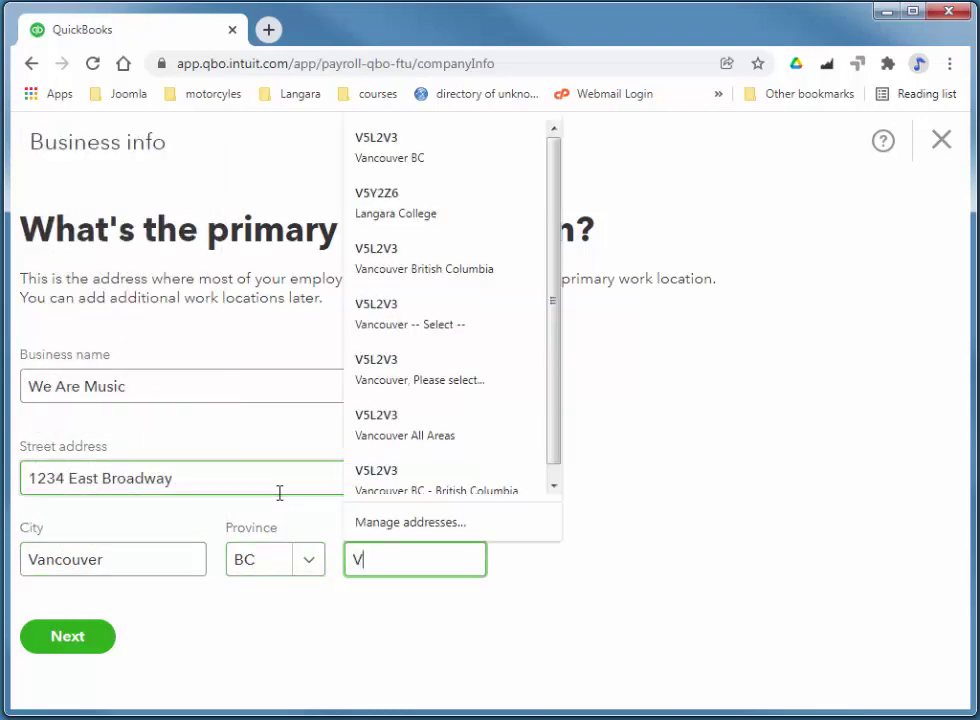
{"action": "type", "text": "5L2"}
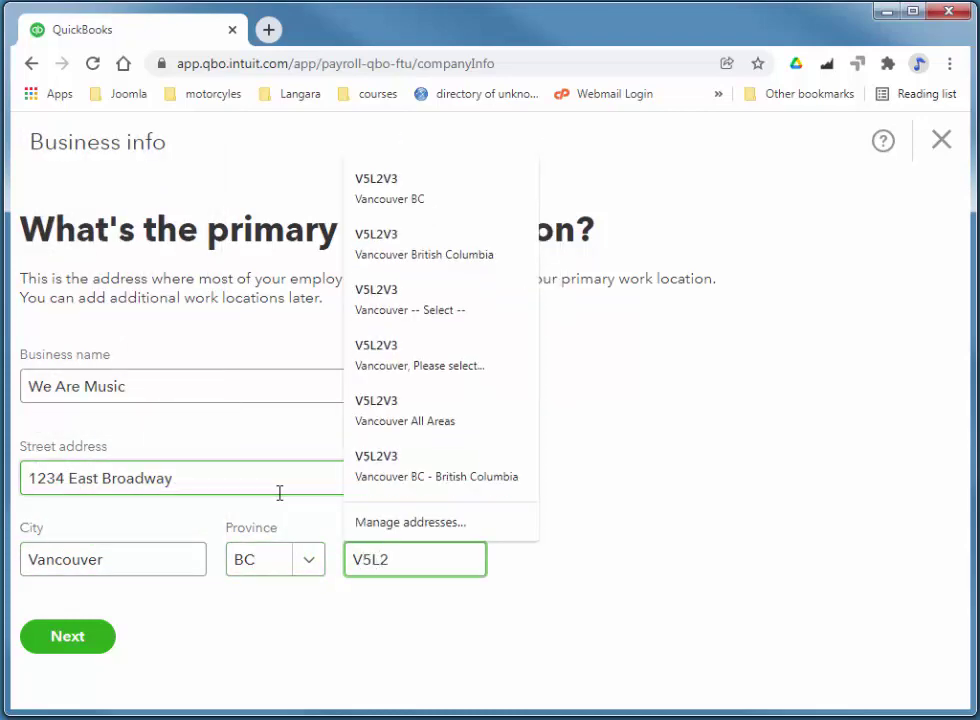
{"action": "type", "text": "V3"}
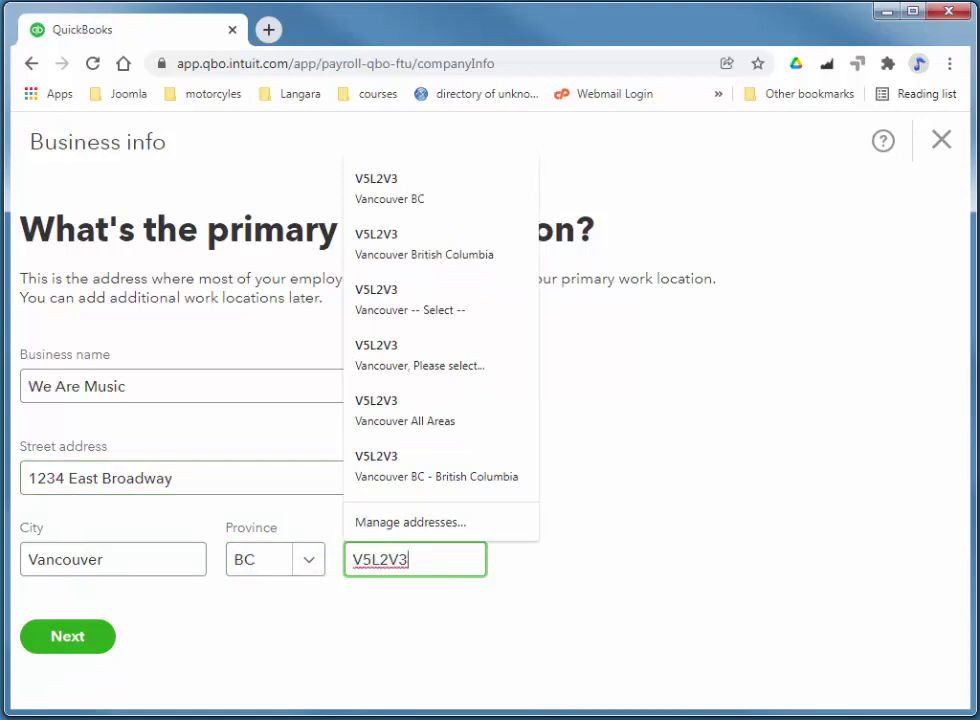
{"action": "left_click", "coordinate": [83, 637]}
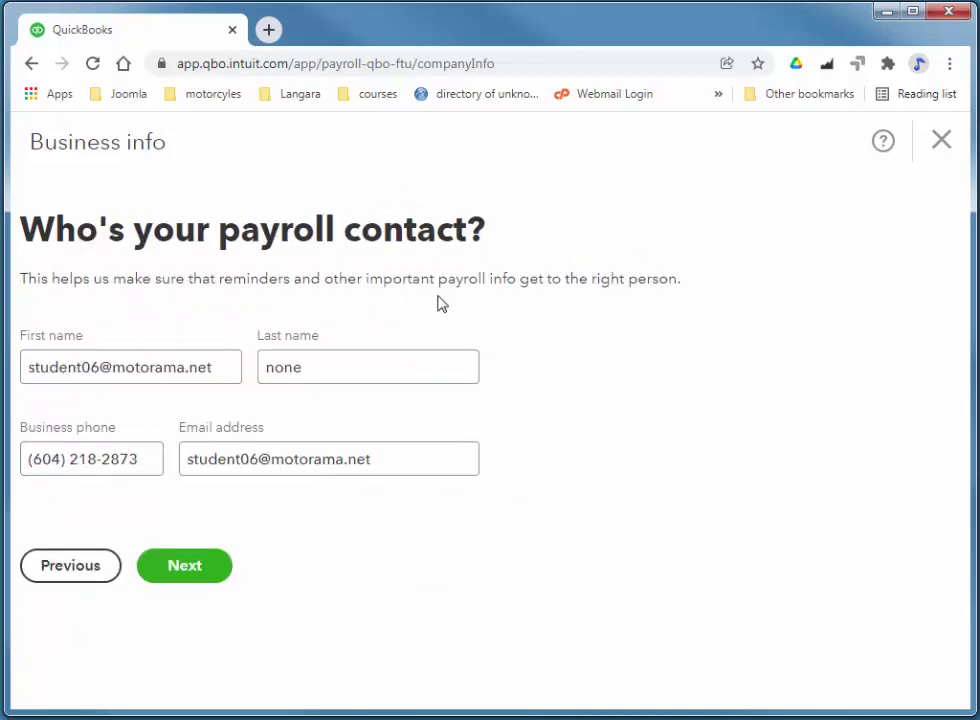
- Overwrite the contact's first name, autofill the saved contact's details, and proceed to adding an employee
{"action": "left_click", "coordinate": [221, 367]}
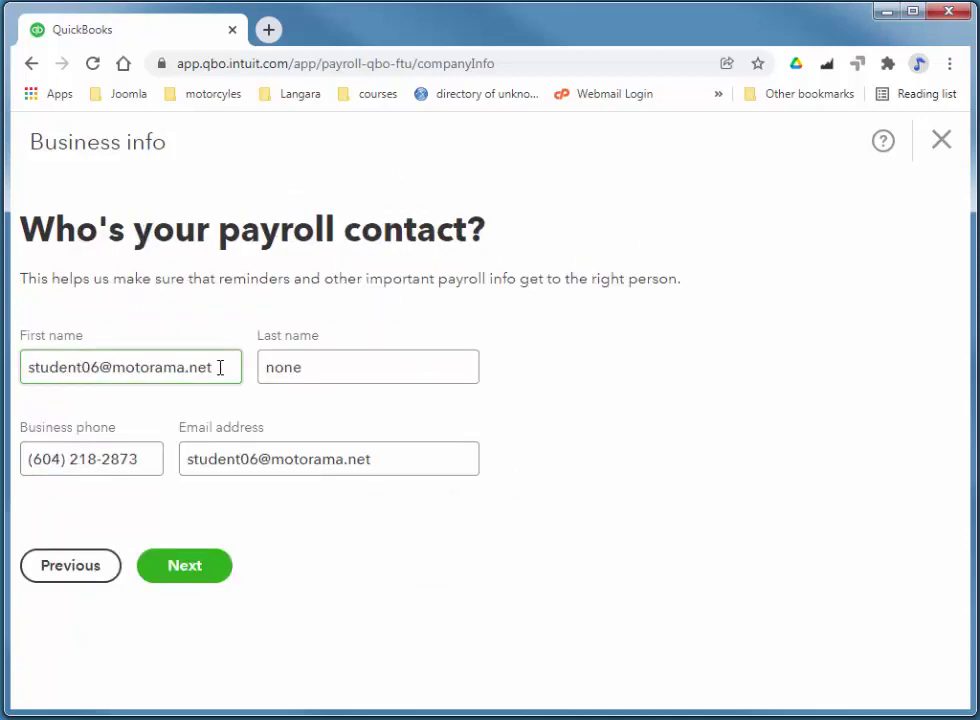
{"action": "left_click_drag", "start_coordinate": [221, 367], "coordinate": [14, 369]}
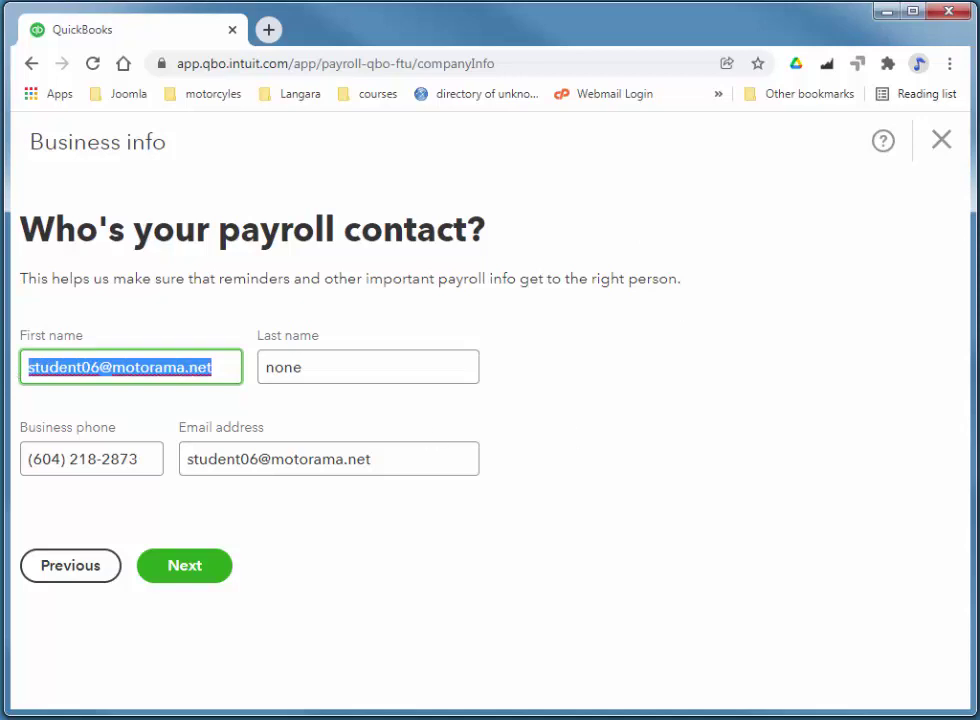
{"action": "type", "text": "marcu"}
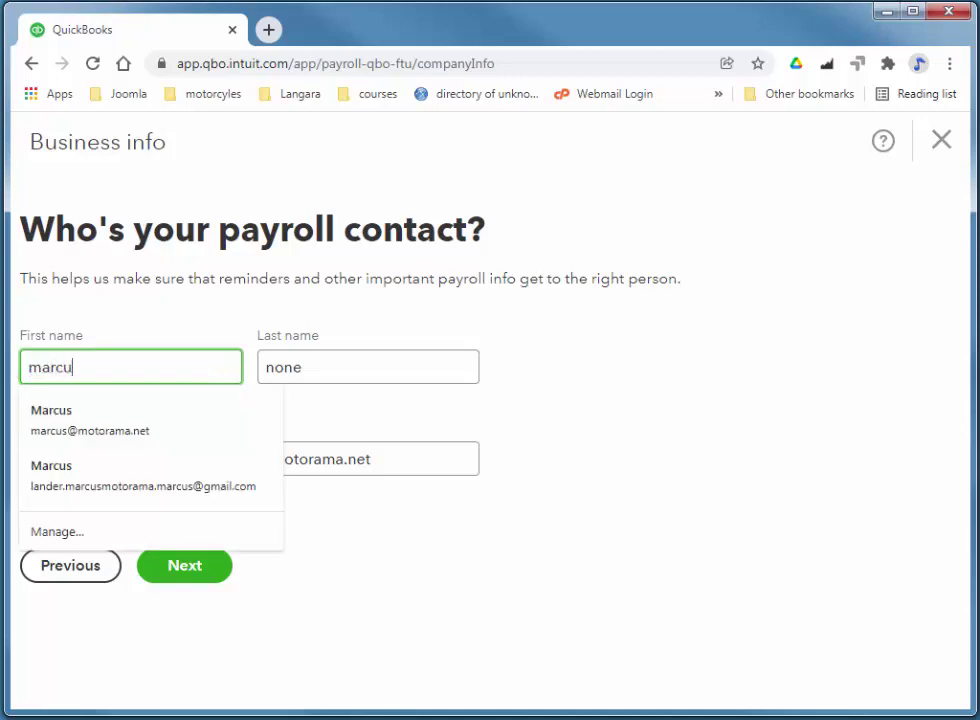
{"action": "left_click", "coordinate": [219, 424]}
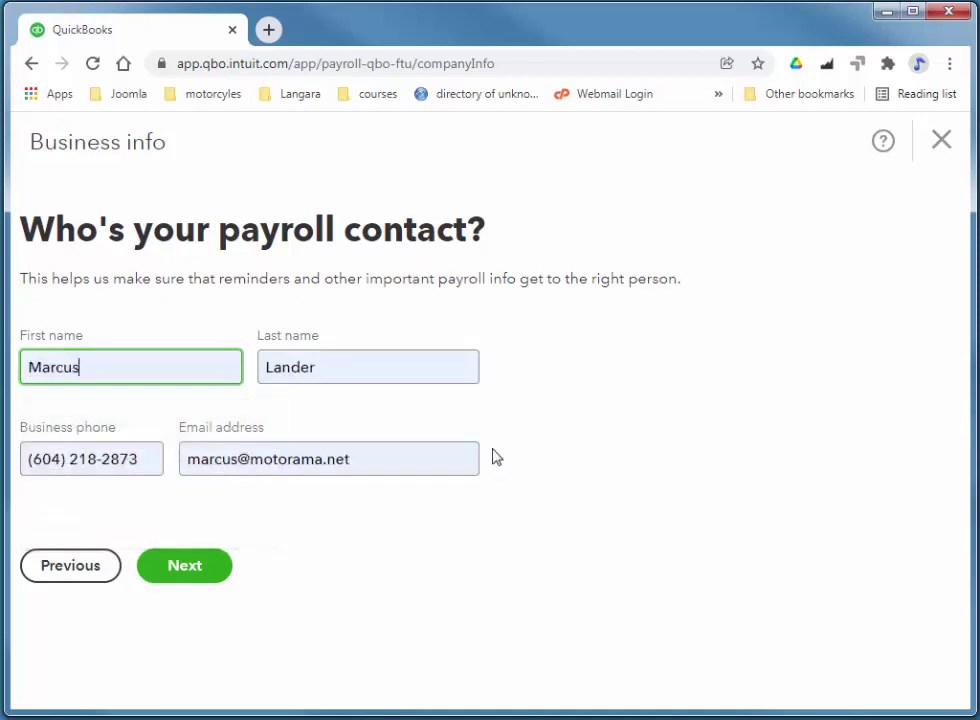
{"action": "left_click", "coordinate": [157, 574]}
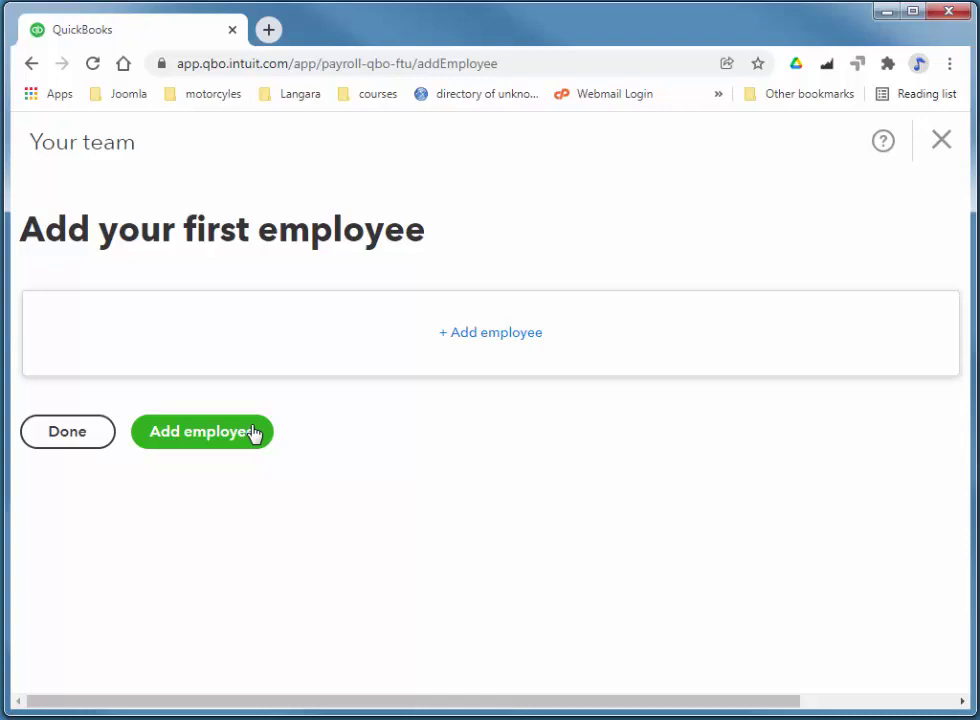
- Start a new employee with '+ Add employee' on the Your team page
{"action": "left_click", "coordinate": [488, 337]}
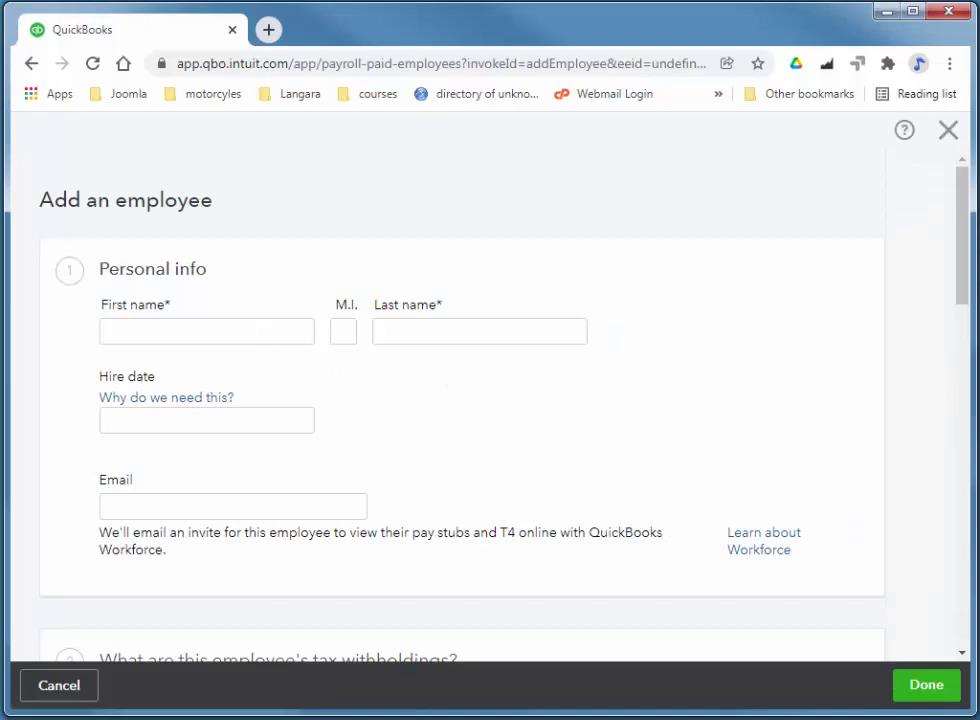
- Enter the employee's first and last name, a 01-12-2021 hire date and a saved email address
{"action": "left_click", "coordinate": [295, 337]}
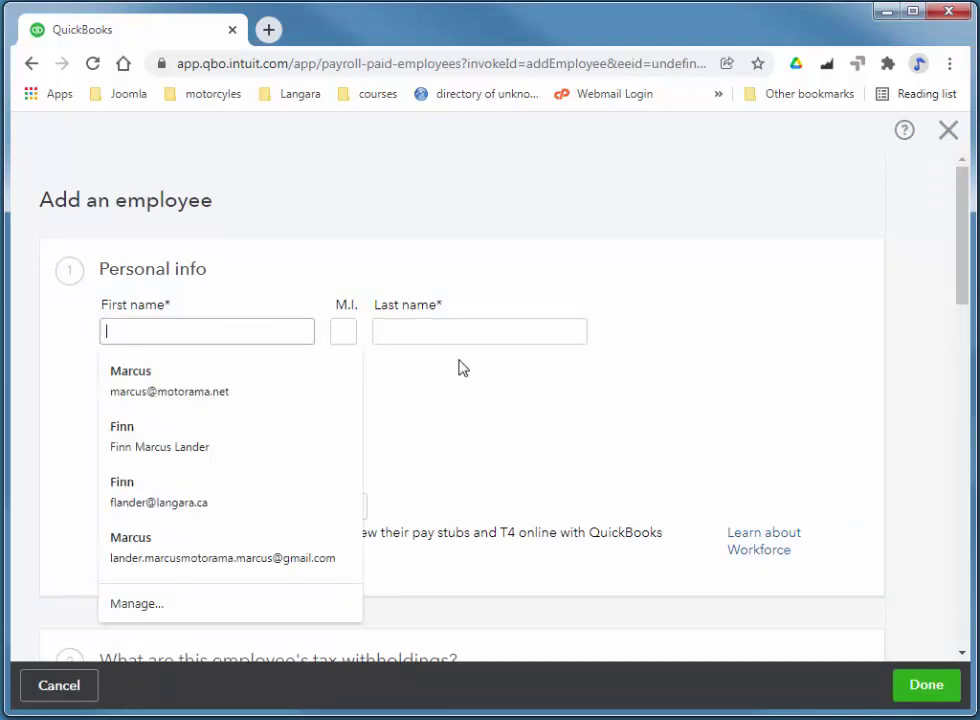
{"action": "type", "text": "Mary"}
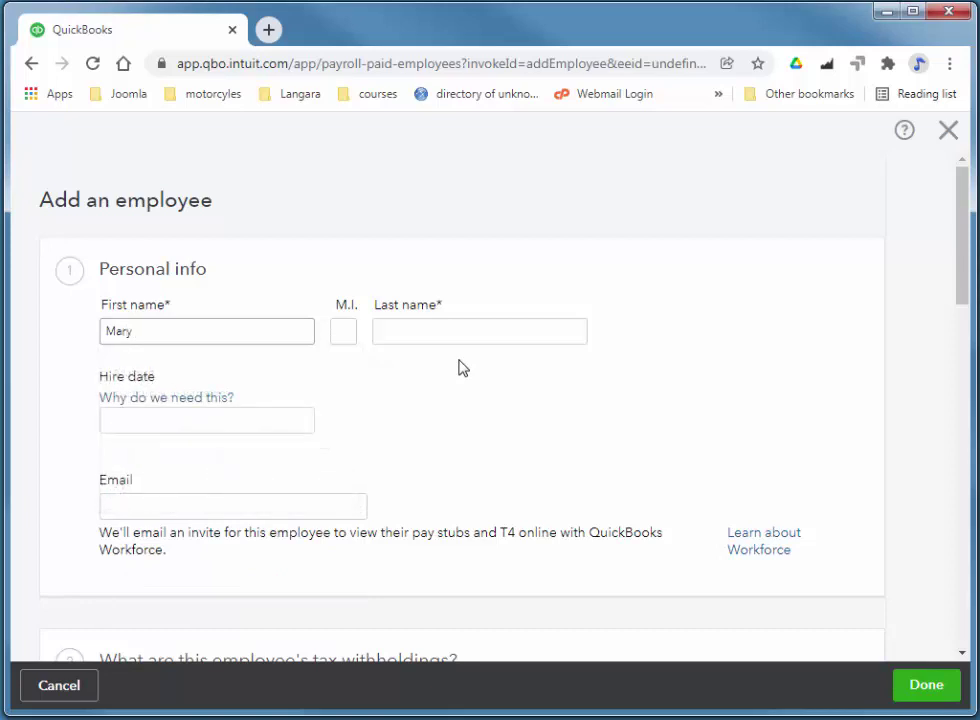
{"action": "key", "text": "Tab"}
{"action": "key", "text": "Tab"}
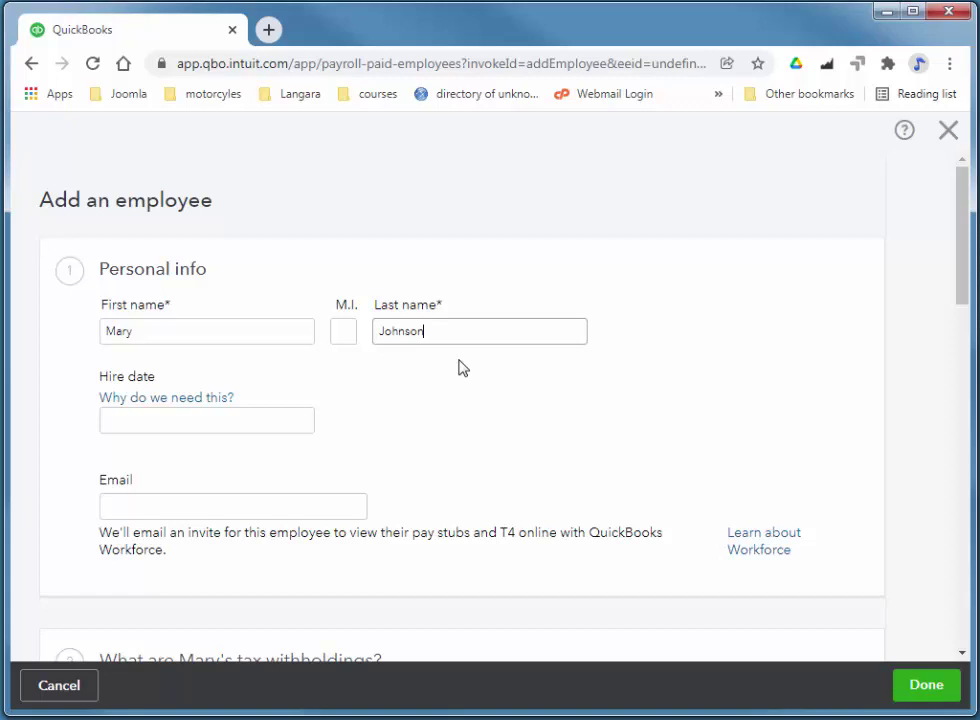
{"action": "left_click", "coordinate": [284, 425]}
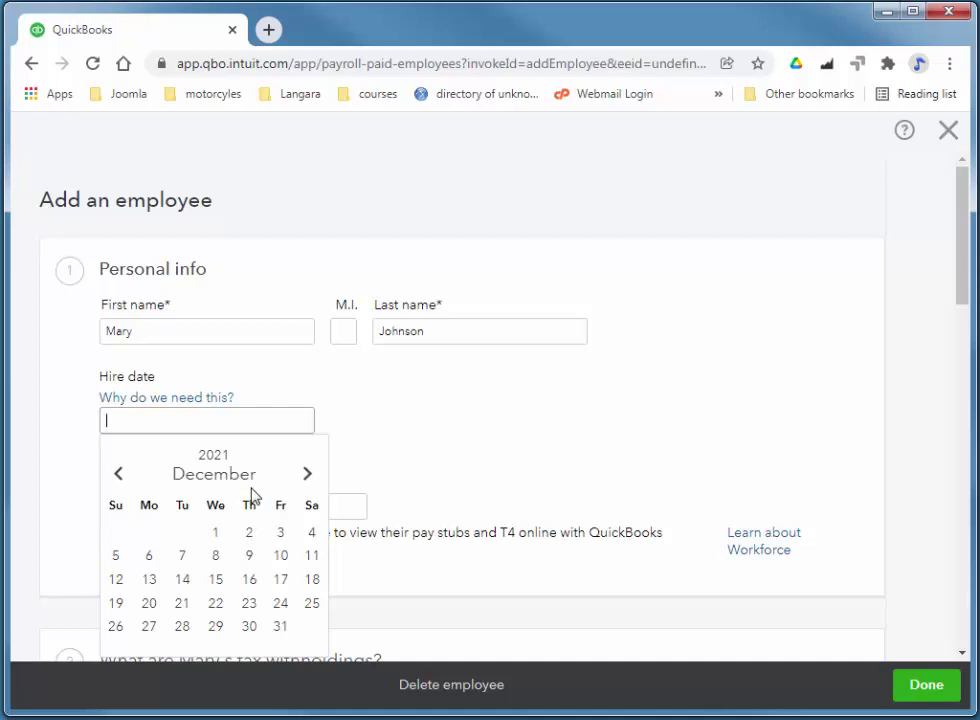
{"action": "left_click", "coordinate": [215, 533]}
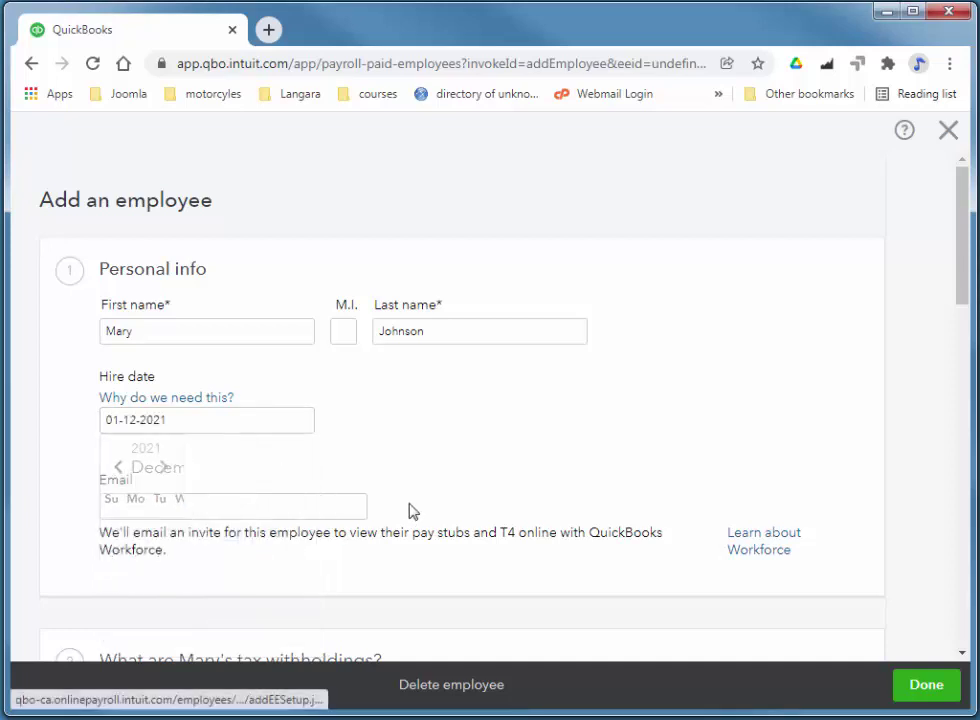
{"action": "left_click", "coordinate": [184, 506]}
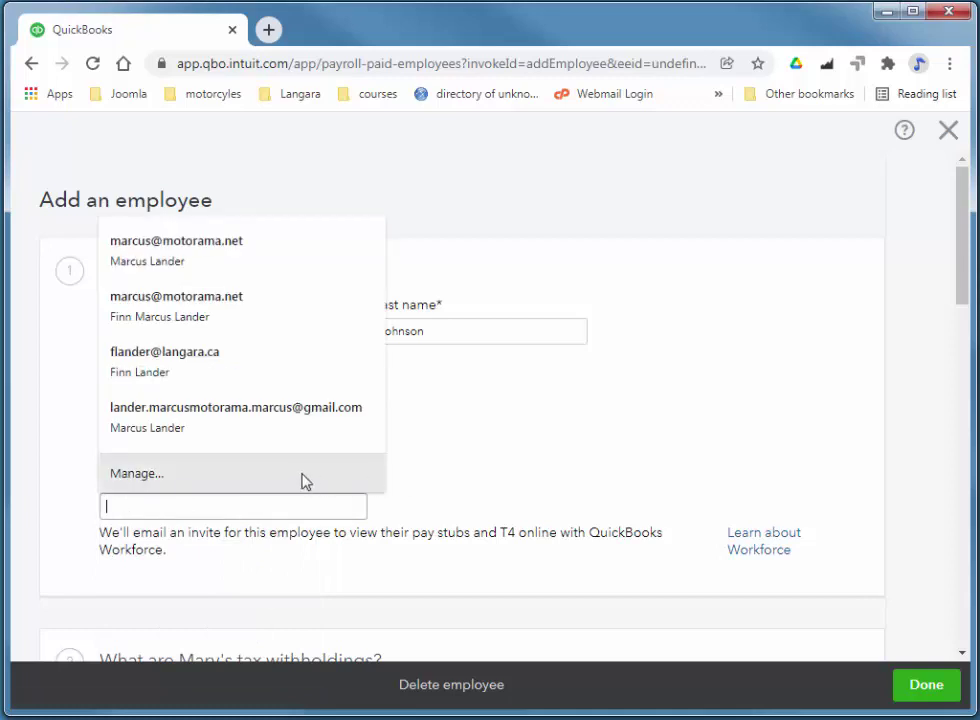
{"action": "left_click", "coordinate": [221, 284]}
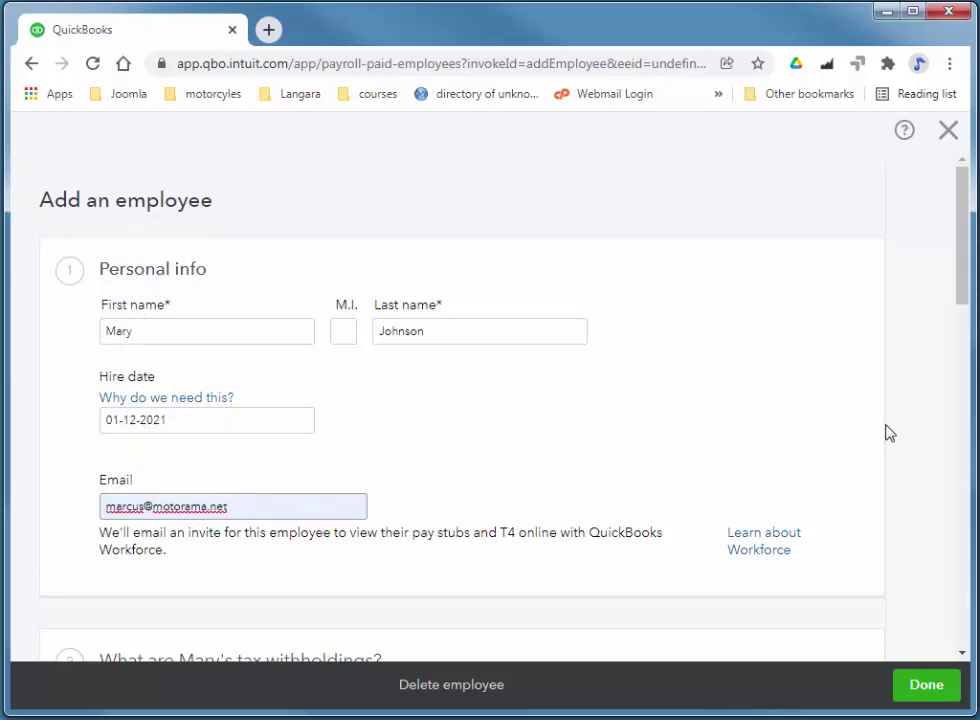
{"action": "scroll", "coordinate": [960, 300], "scroll_direction": "down", "scroll_amount": 3}
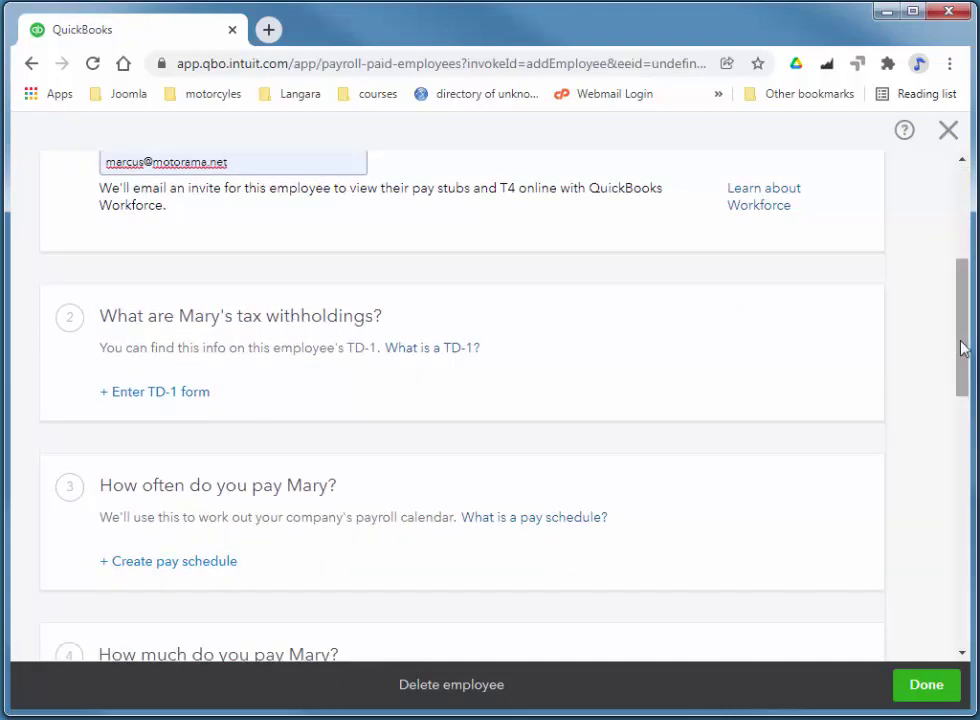
{"action": "left_click_drag", "start_coordinate": [962, 344], "coordinate": [958, 317]}
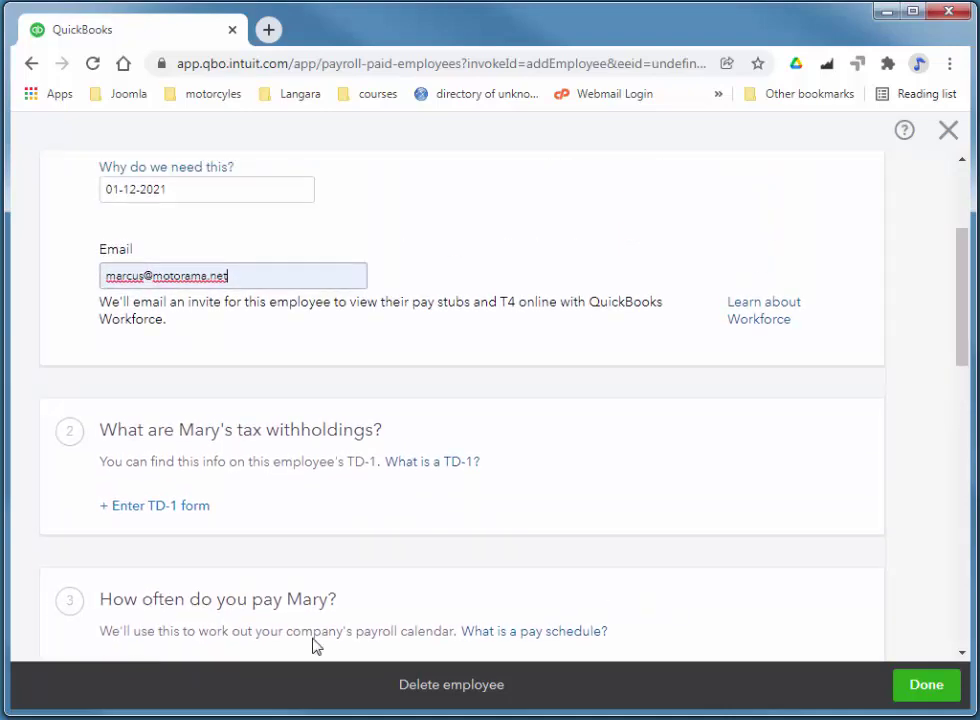
- Open the TD-1 form and enter the employee's date of birth and social insurance number
{"action": "left_click", "coordinate": [141, 512]}
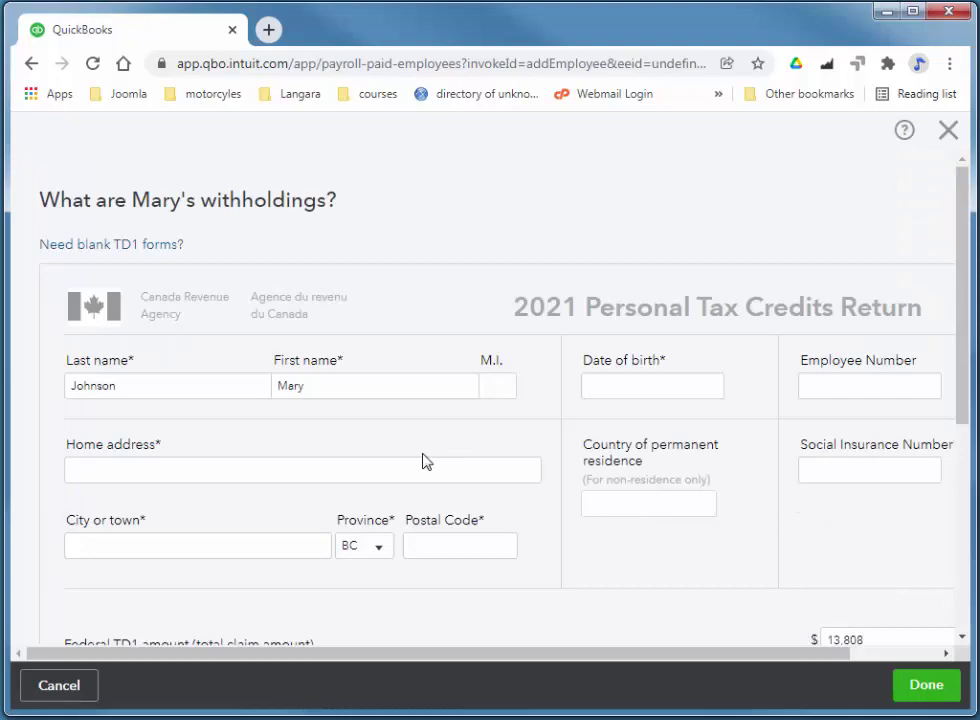
{"action": "left_click", "coordinate": [700, 397]}
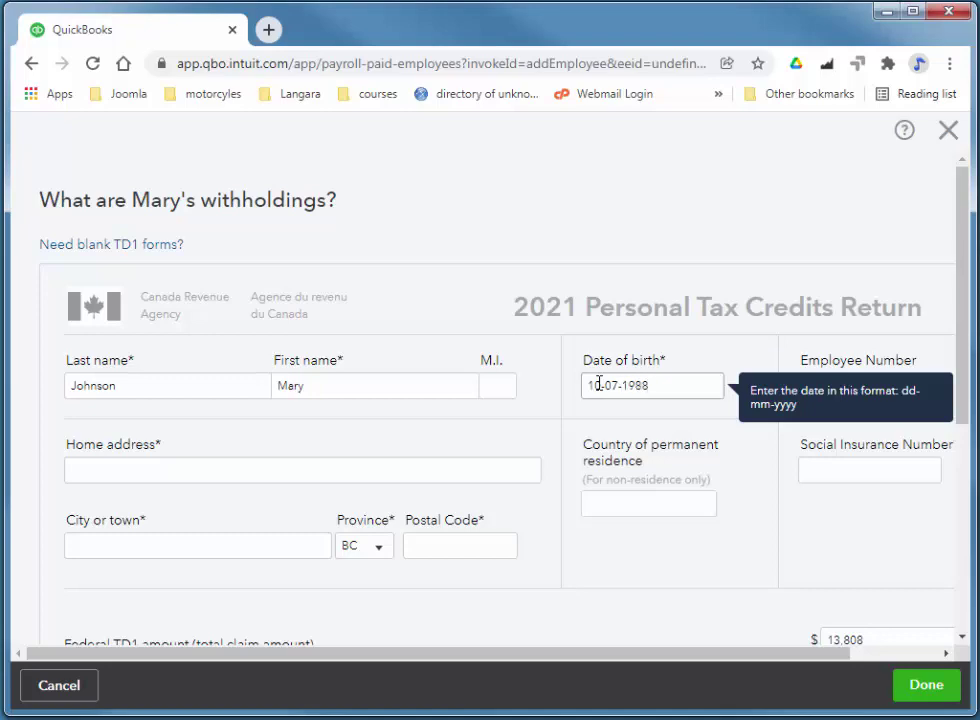
{"action": "key", "text": "Tab"}
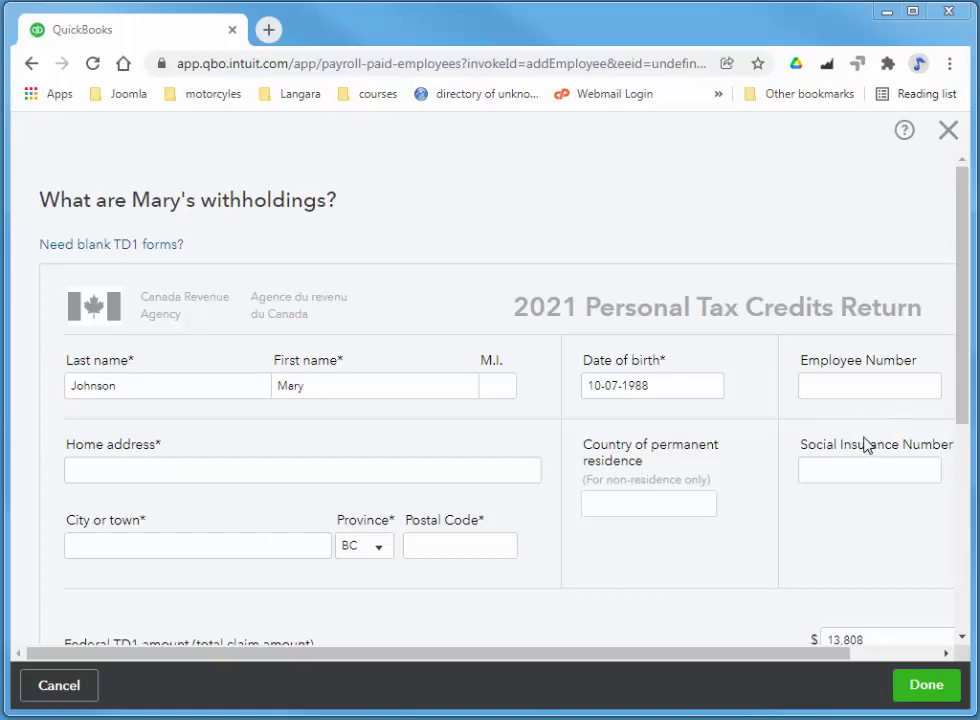
{"action": "left_click", "coordinate": [855, 476]}
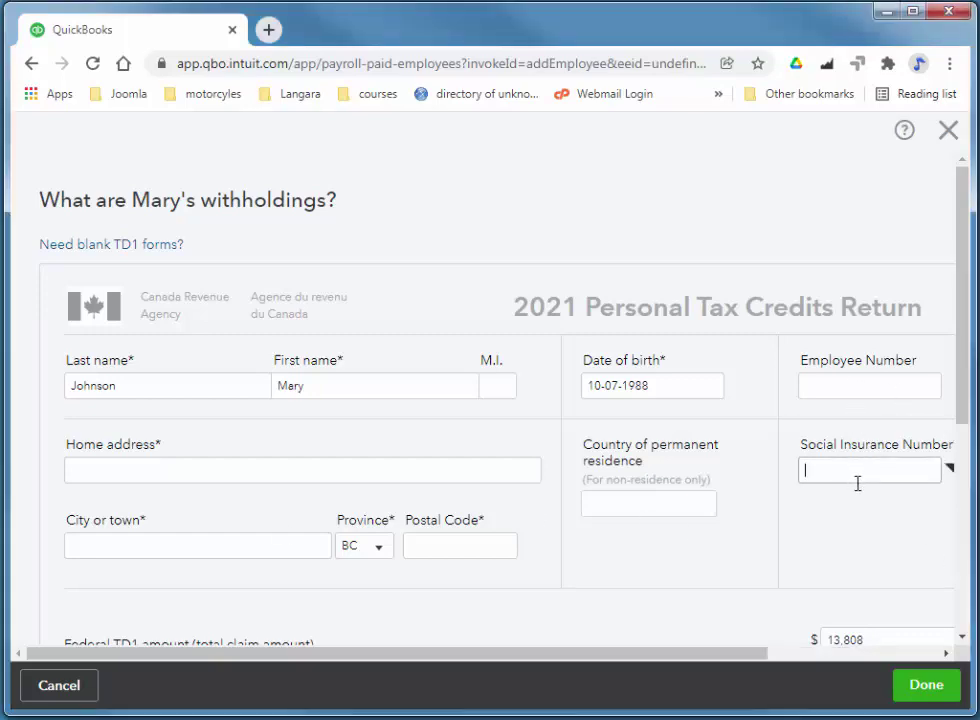
{"action": "type", "text": "111111118"}
- Fill in the employee's home address in Port Coquitlam with its postal code
{"action": "left_click", "coordinate": [167, 471]}
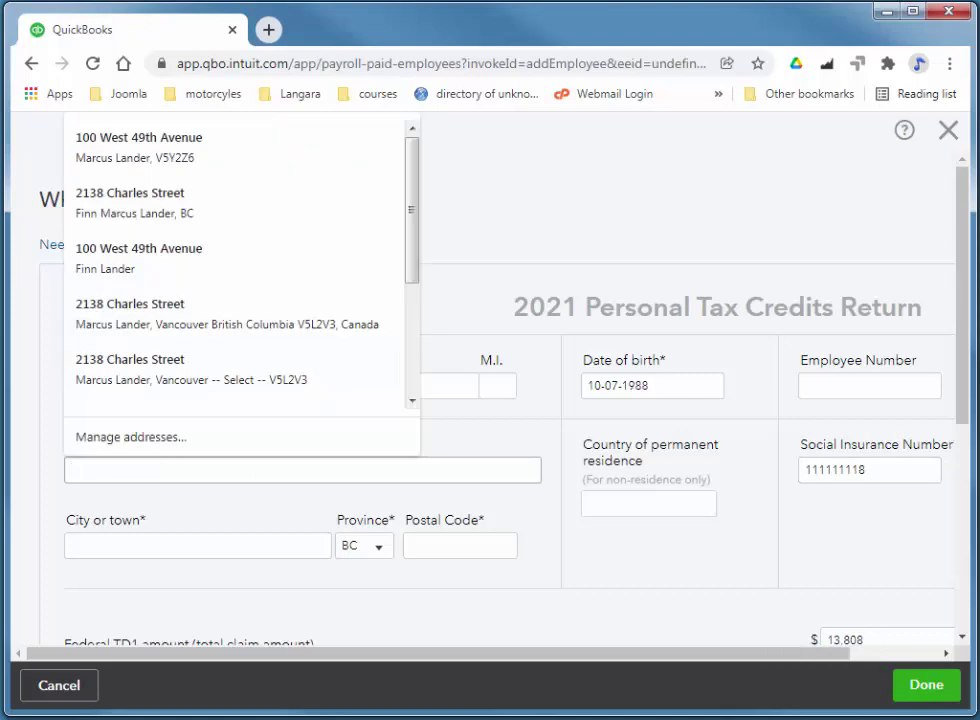
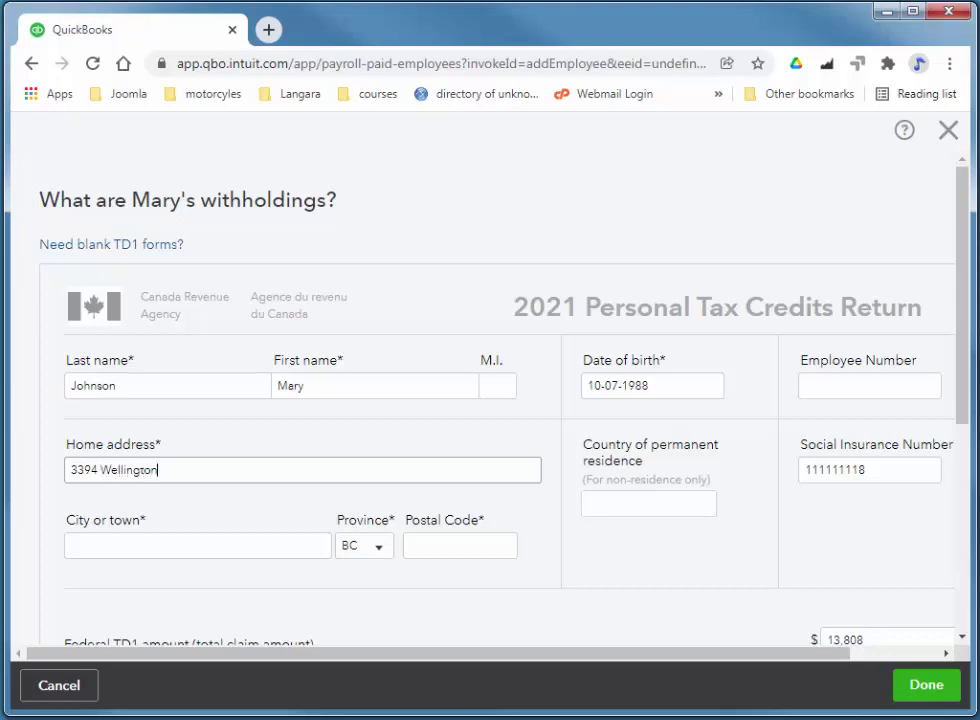
{"action": "left_click", "coordinate": [109, 550]}
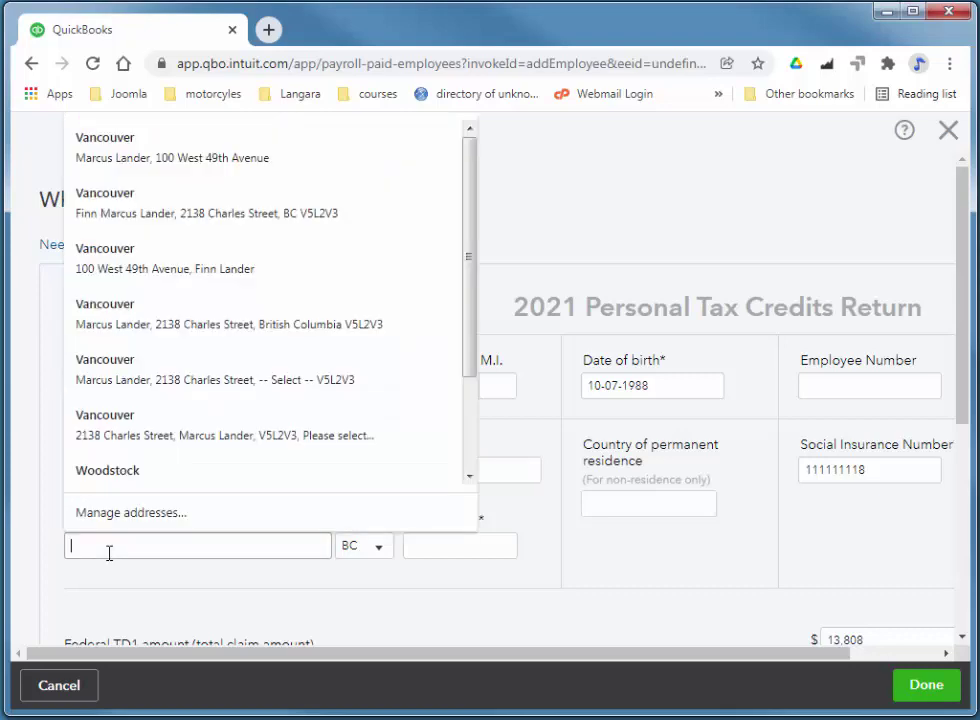
{"action": "type", "text": "Port Coquitla"}
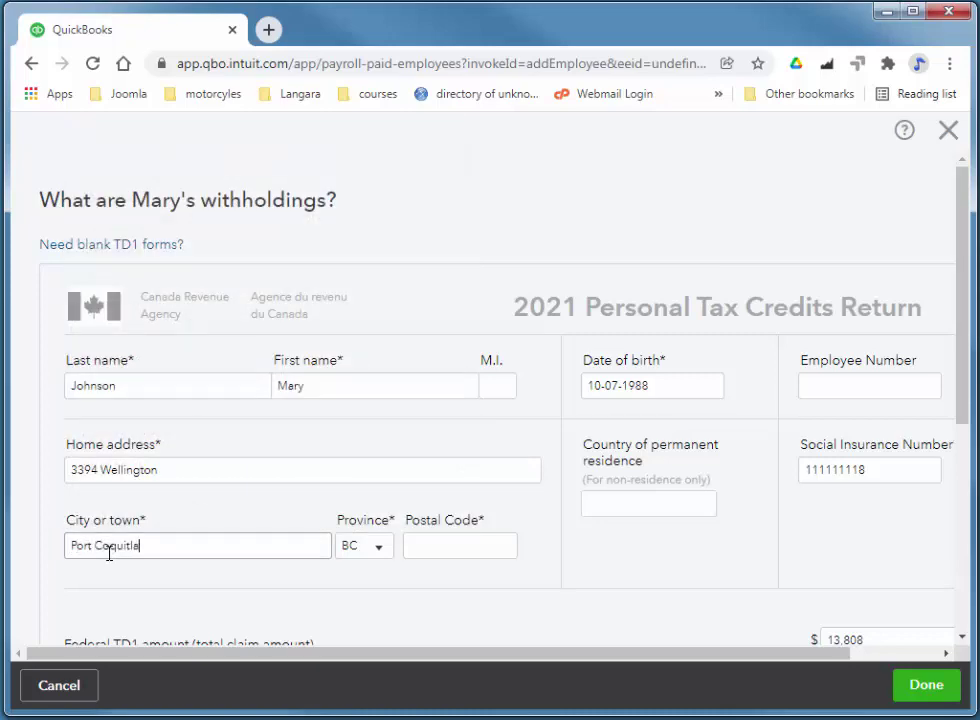
{"action": "key", "text": "Tab"}
{"action": "key", "text": "Tab"}
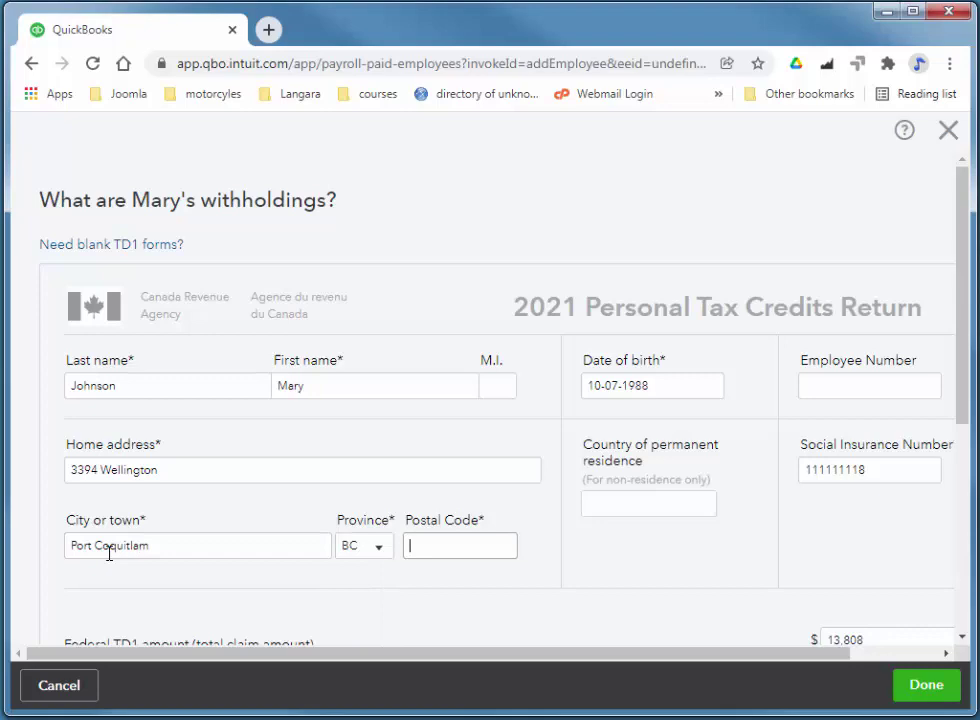
{"action": "type", "text": "V3B4H9"}
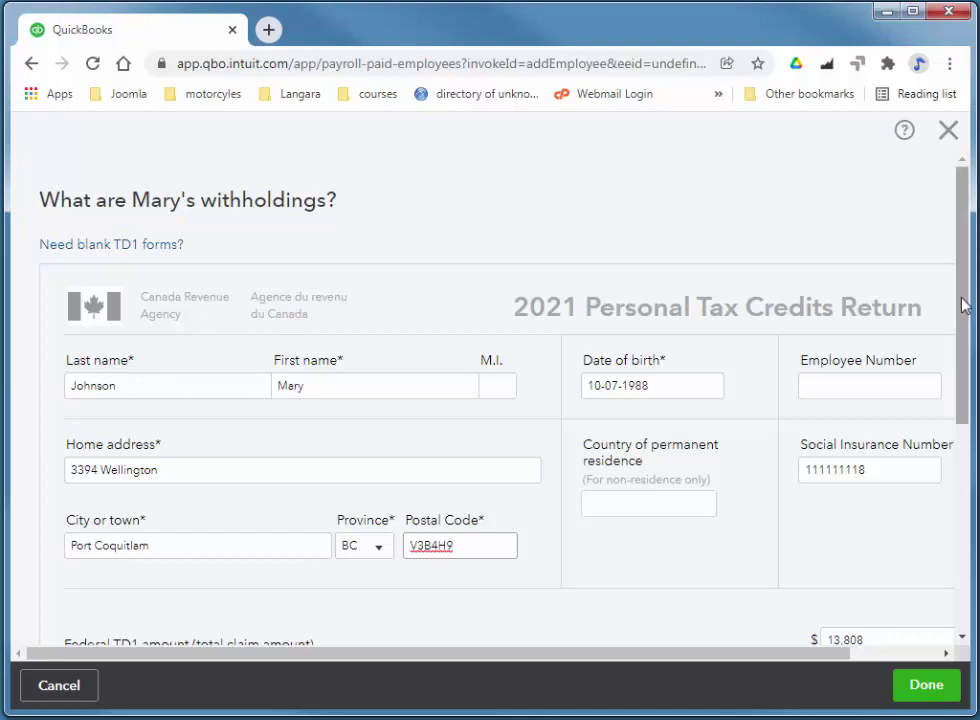
- Review the federal TD1 and 11,070 provincial amounts, leaving CPP, EI and income tax exemptions unticked
{"action": "left_click_drag", "start_coordinate": [960, 304], "coordinate": [975, 428]}
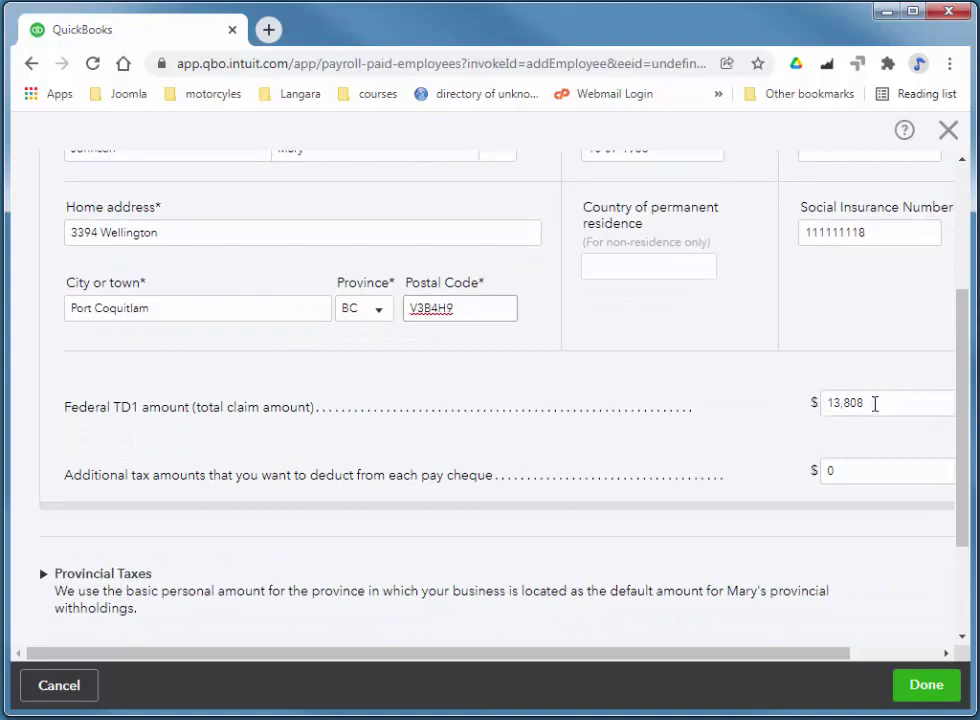
{"action": "left_click_drag", "start_coordinate": [965, 390], "coordinate": [967, 407]}
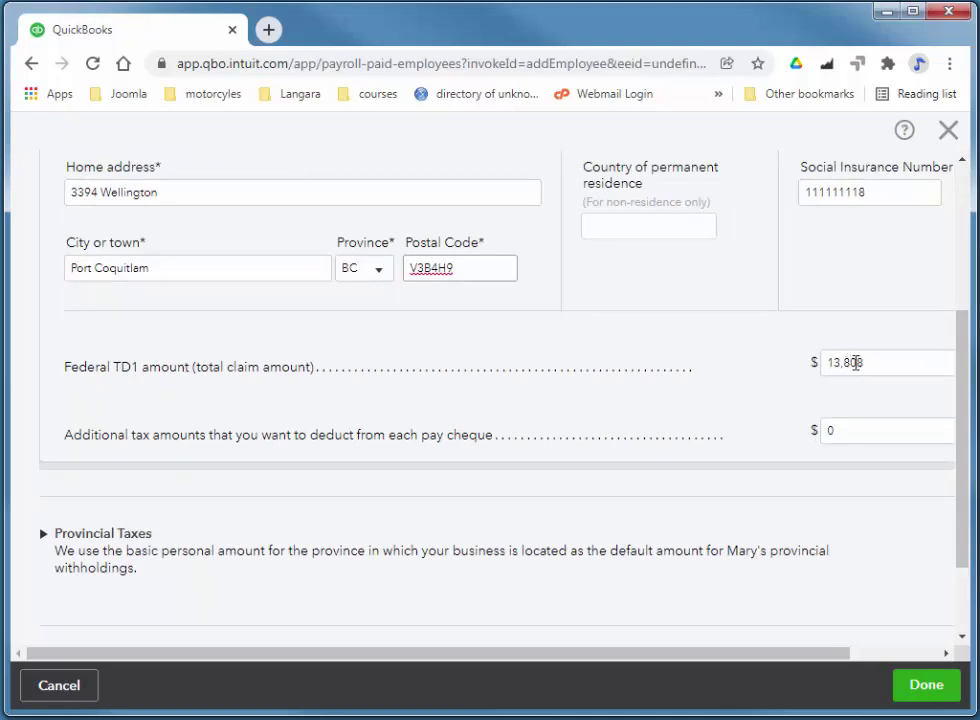
{"action": "left_click_drag", "start_coordinate": [965, 372], "coordinate": [968, 446]}
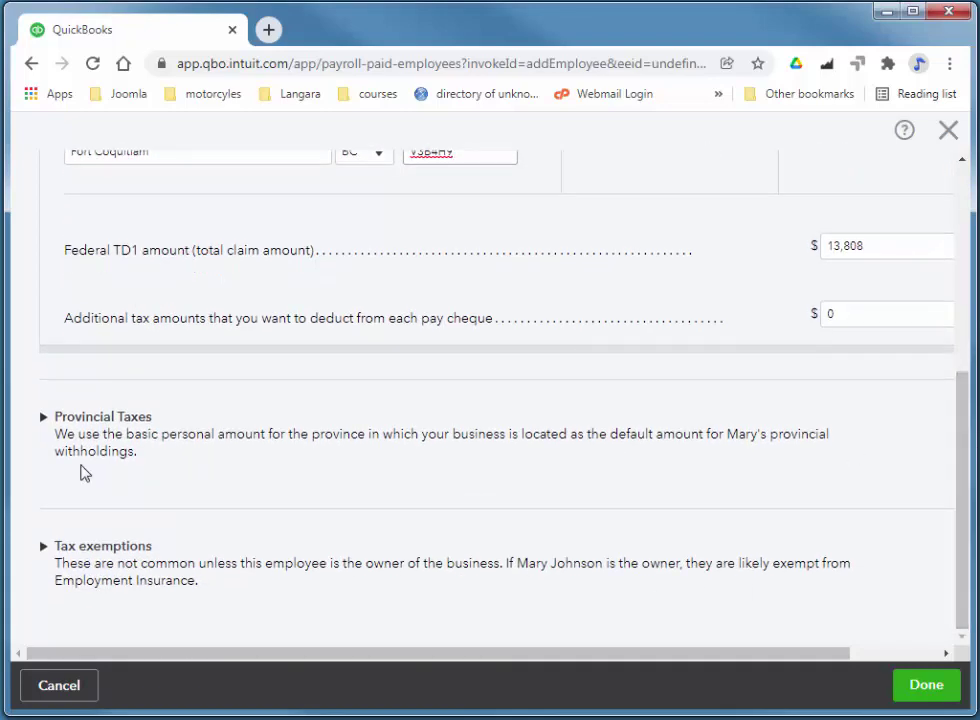
{"action": "left_click", "coordinate": [43, 421]}
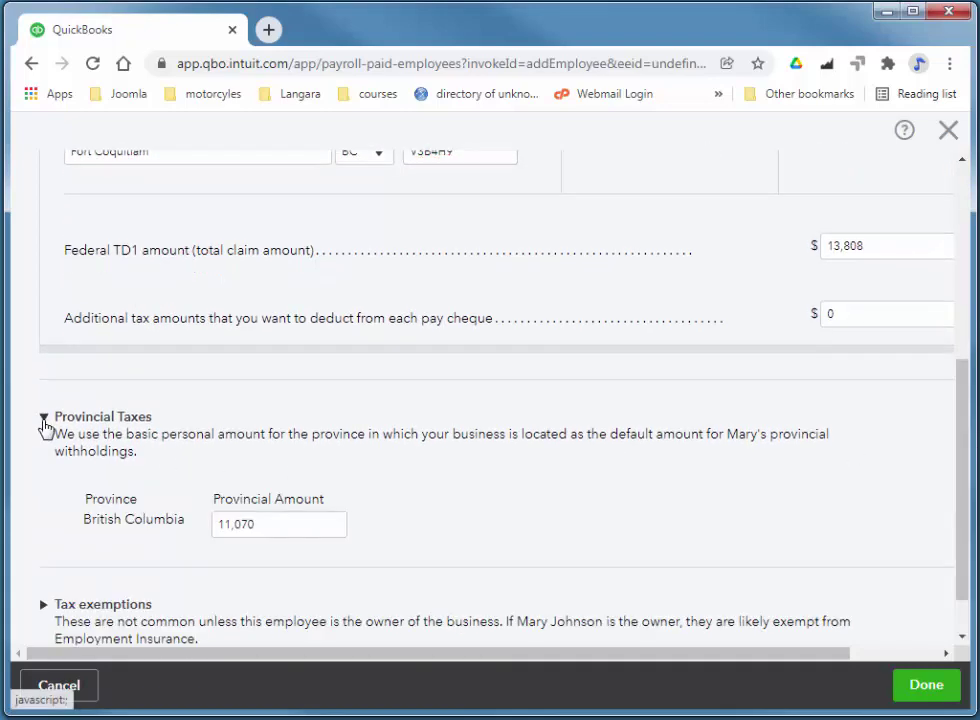
{"action": "left_click", "coordinate": [44, 424]}
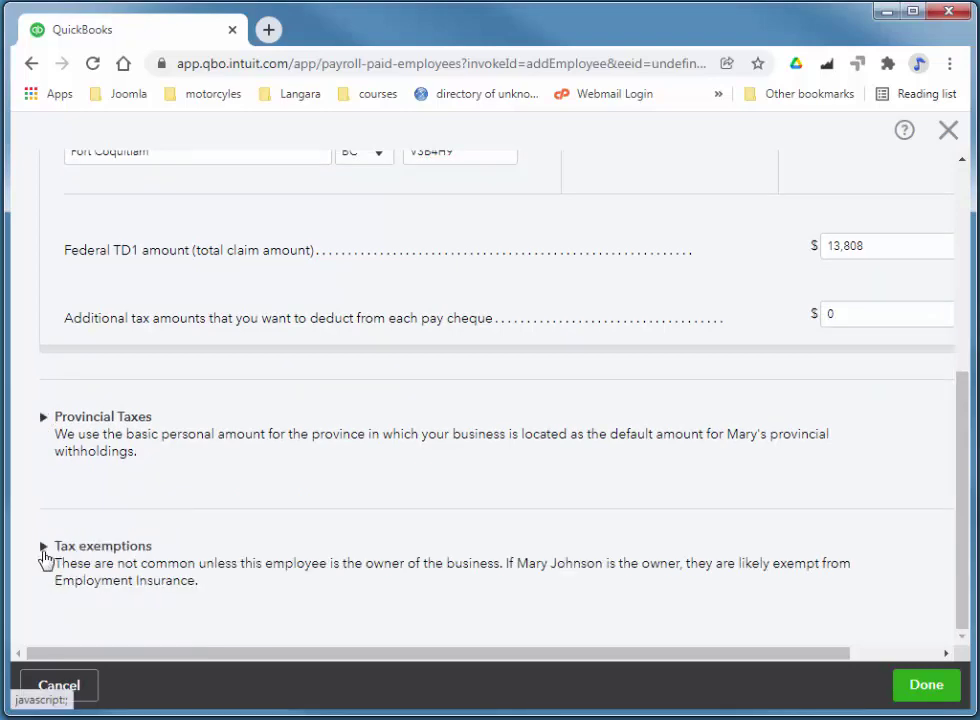
{"action": "left_click", "coordinate": [44, 550]}
{"action": "left_click_drag", "start_coordinate": [958, 444], "coordinate": [966, 511]}
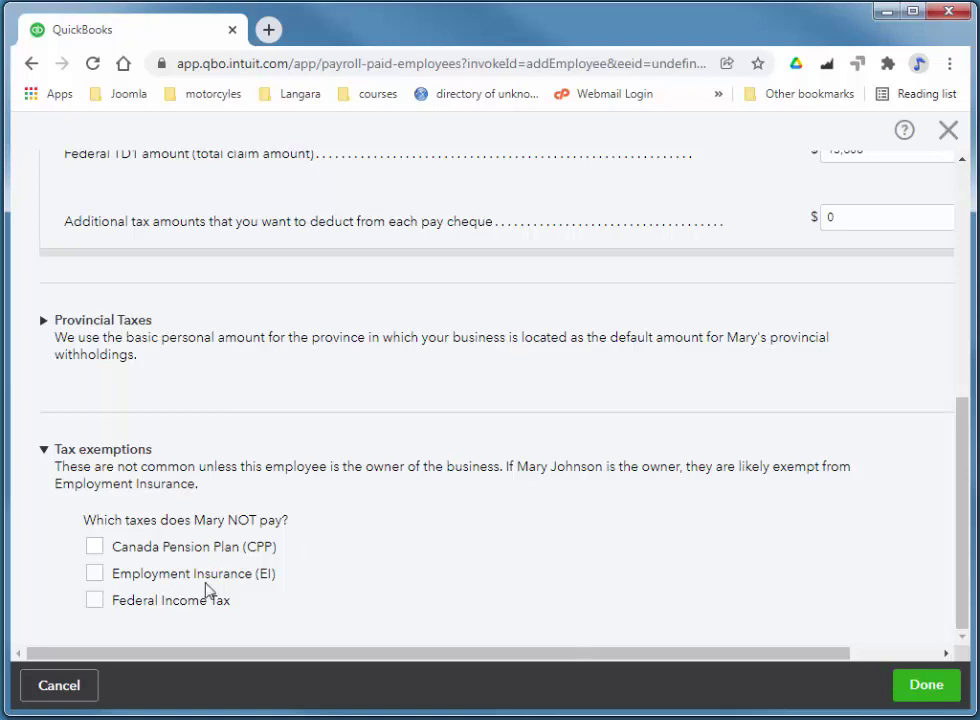
- Save Mary's tax withholding details
{"action": "left_click", "coordinate": [926, 686]}
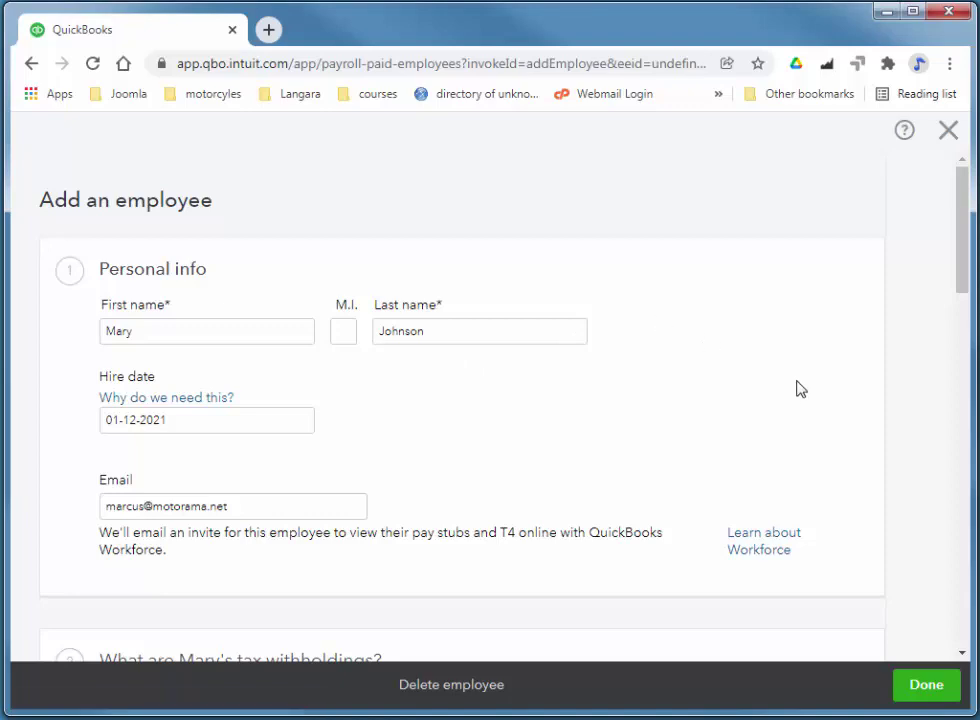
{"action": "scroll", "coordinate": [796, 392], "scroll_direction": "down", "scroll_amount": 2}
{"action": "scroll", "coordinate": [610, 396], "scroll_direction": "down", "scroll_amount": 4}
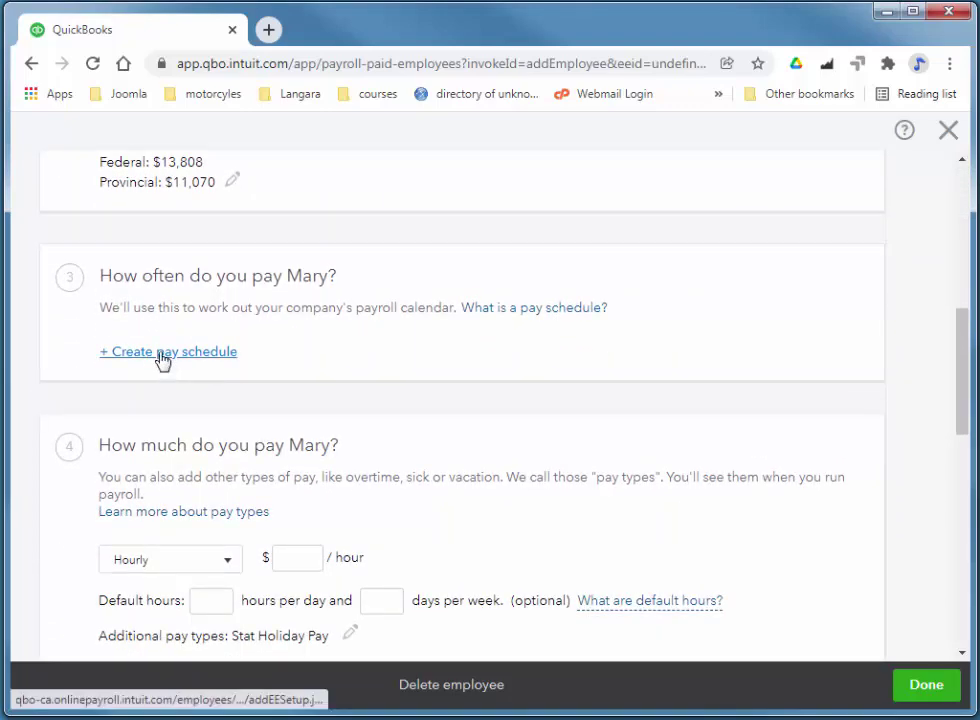
- Create a weekly pay schedule with next payday 03/12/2021 and first period ending 10/12/2021
{"action": "left_click", "coordinate": [160, 353]}
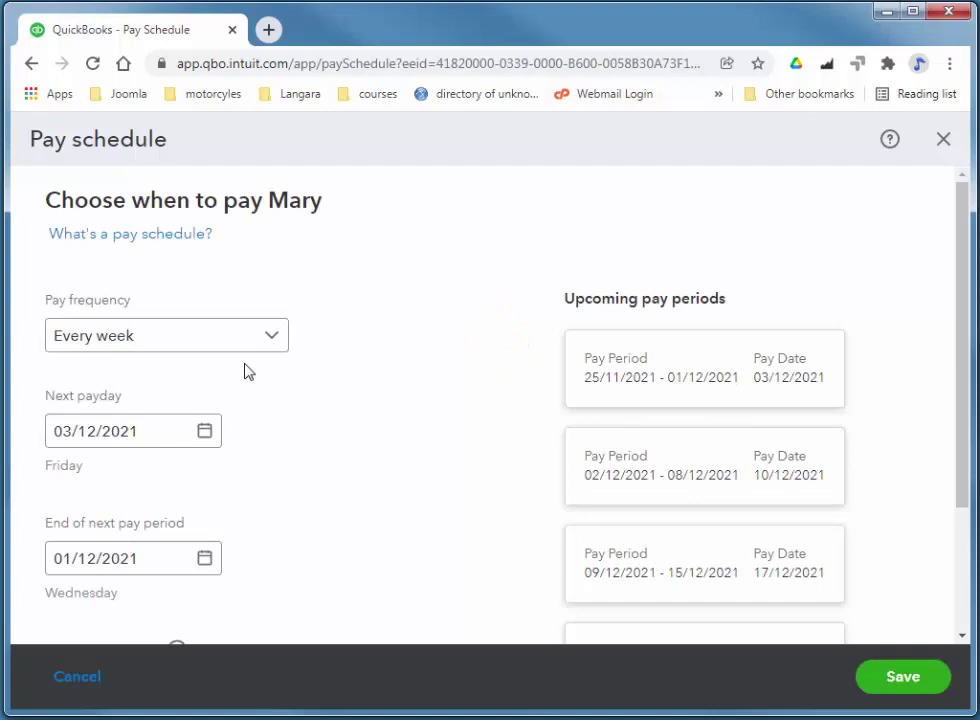
{"action": "left_click", "coordinate": [205, 434]}
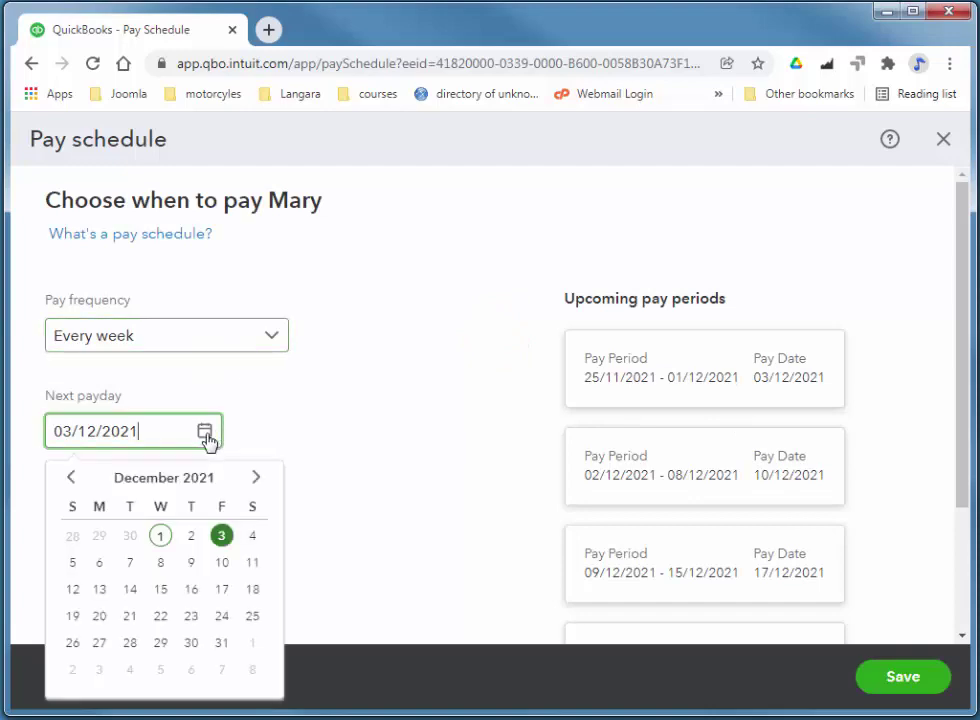
{"action": "left_click", "coordinate": [224, 543]}
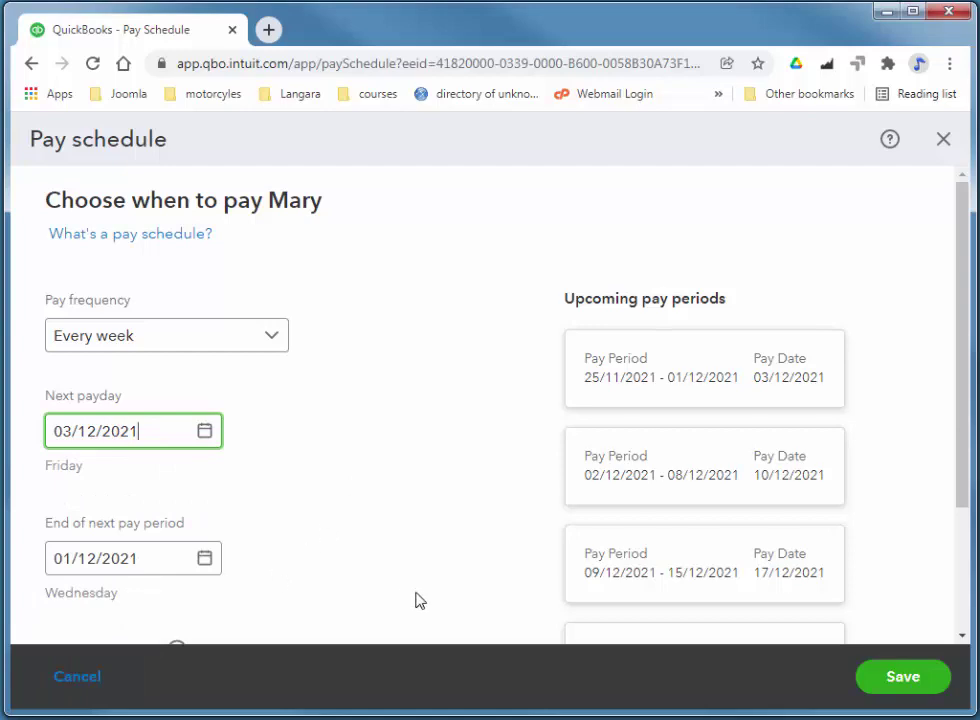
{"action": "left_click", "coordinate": [205, 560]}
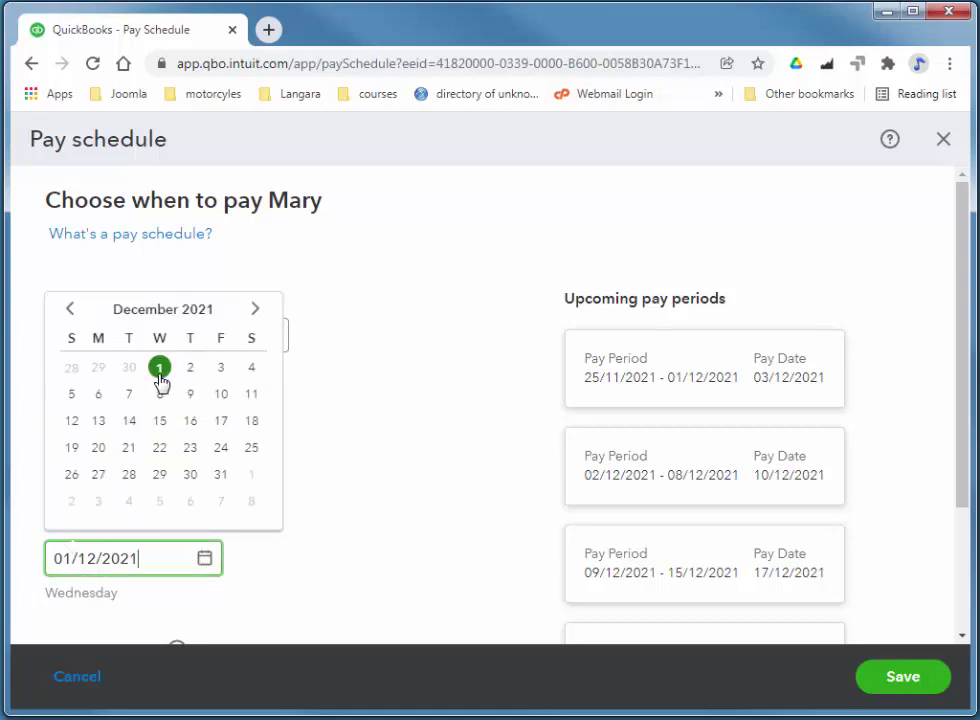
{"action": "left_click", "coordinate": [385, 475]}
{"action": "left_click", "coordinate": [67, 418]}
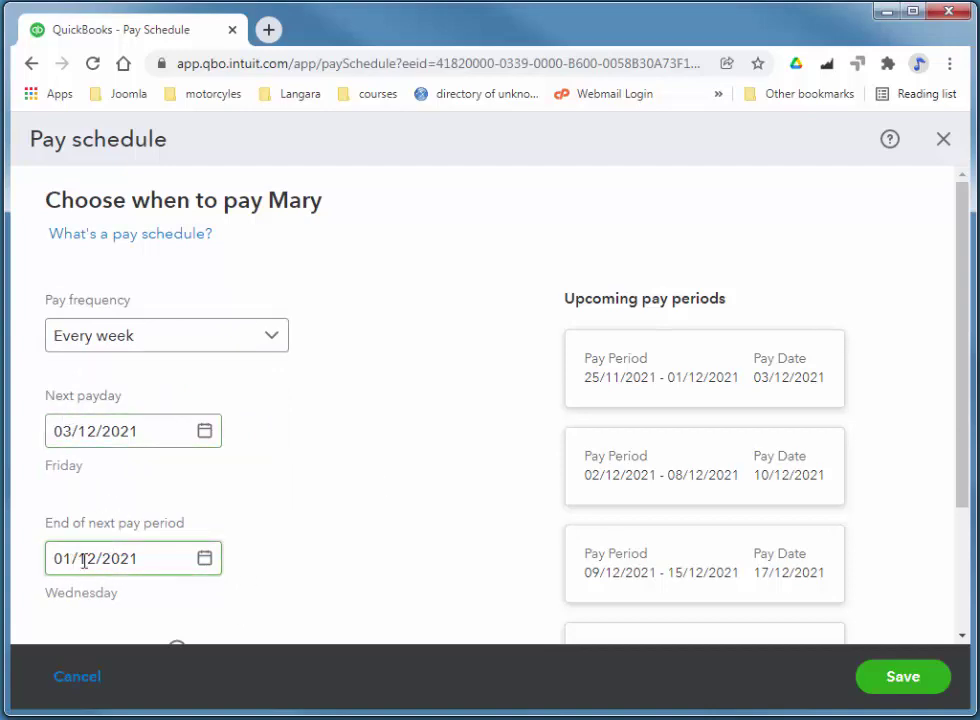
{"action": "left_click", "coordinate": [234, 556]}
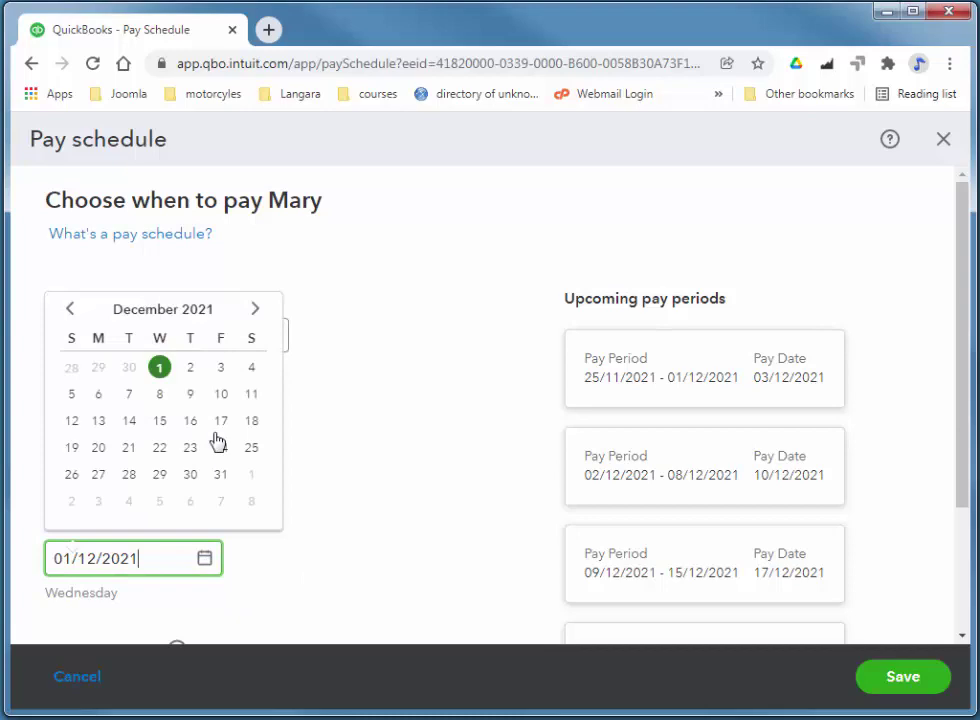
{"action": "left_click", "coordinate": [221, 394]}
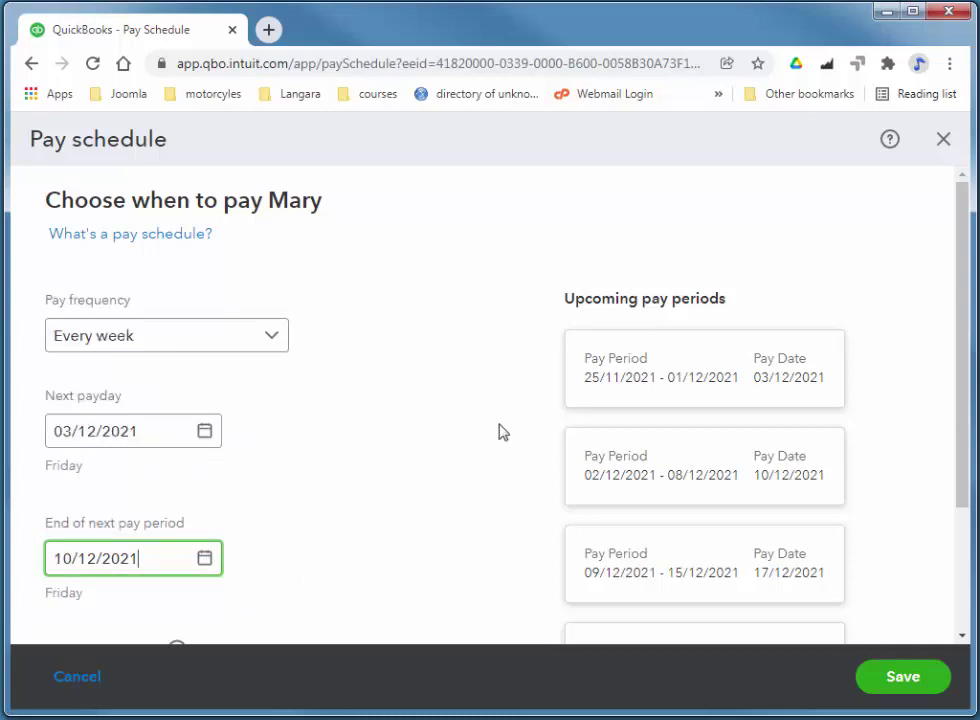
{"action": "left_click", "coordinate": [958, 410]}
- Save the weekly schedule as the 'Every Friday' pay schedule
{"action": "scroll", "coordinate": [962, 441], "scroll_direction": "down", "scroll_amount": 1}
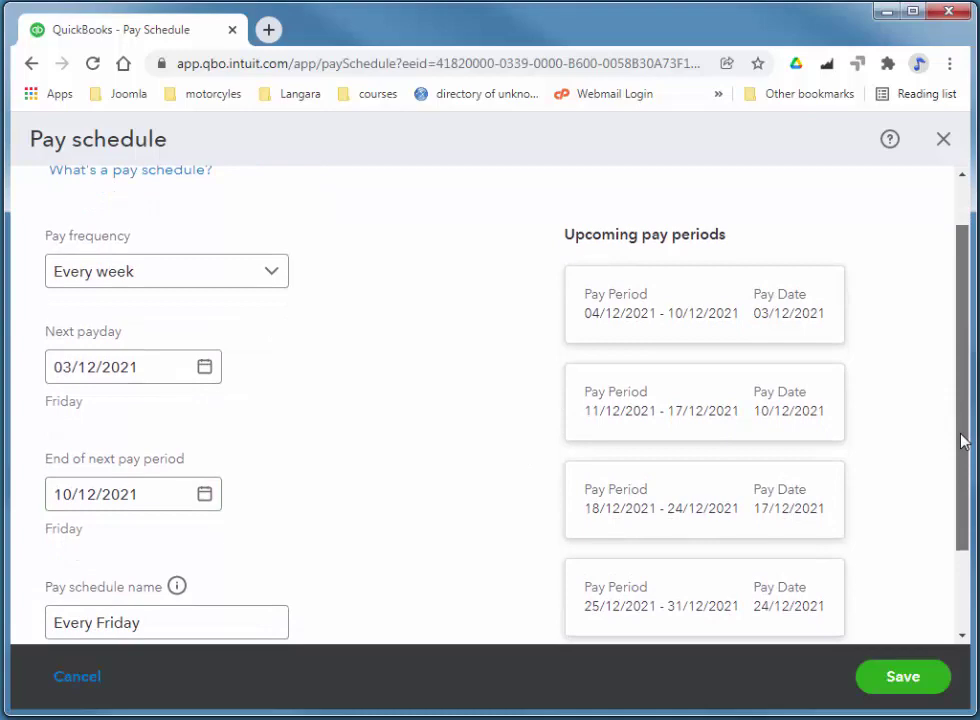
{"action": "scroll", "coordinate": [962, 441], "scroll_direction": "up", "scroll_amount": 1}
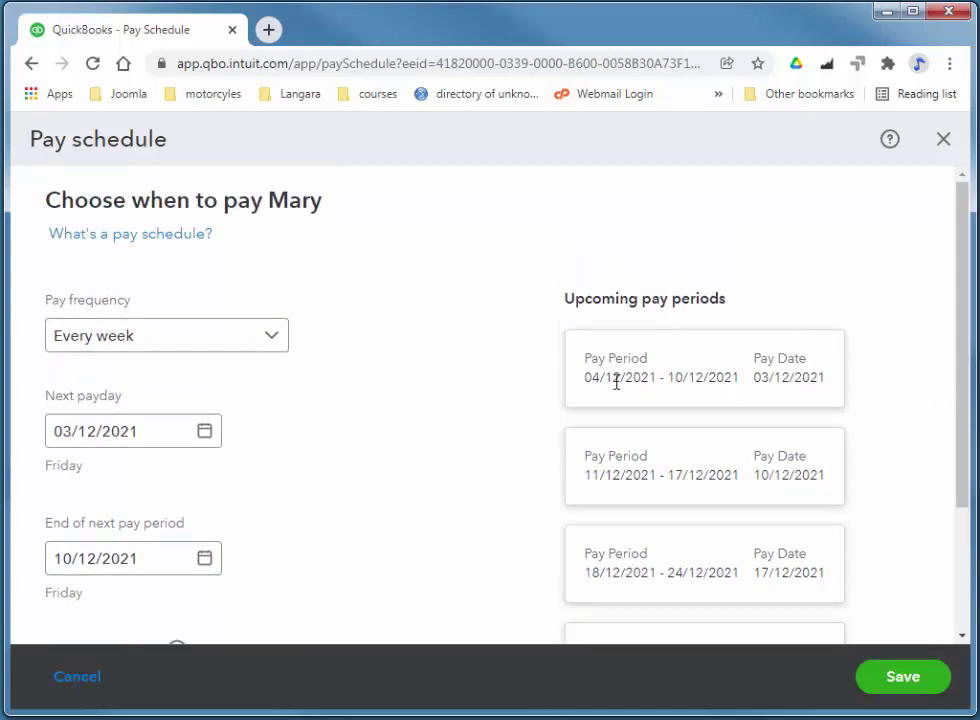
{"action": "left_click", "coordinate": [97, 428]}
{"action": "left_click_drag", "start_coordinate": [962, 395], "coordinate": [974, 522]}
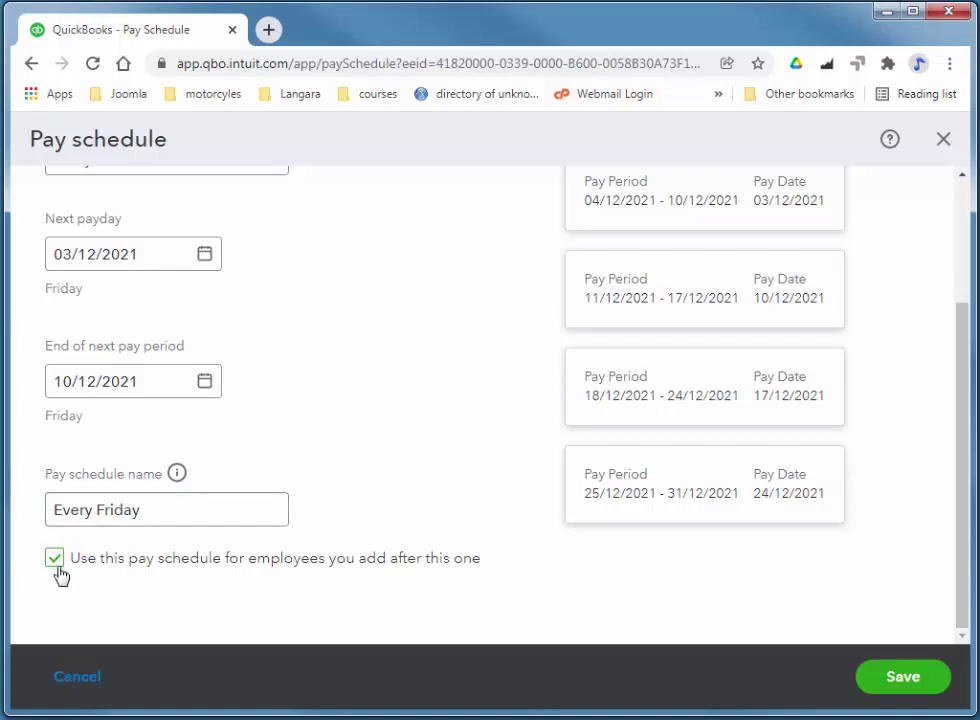
{"action": "left_click", "coordinate": [912, 681]}
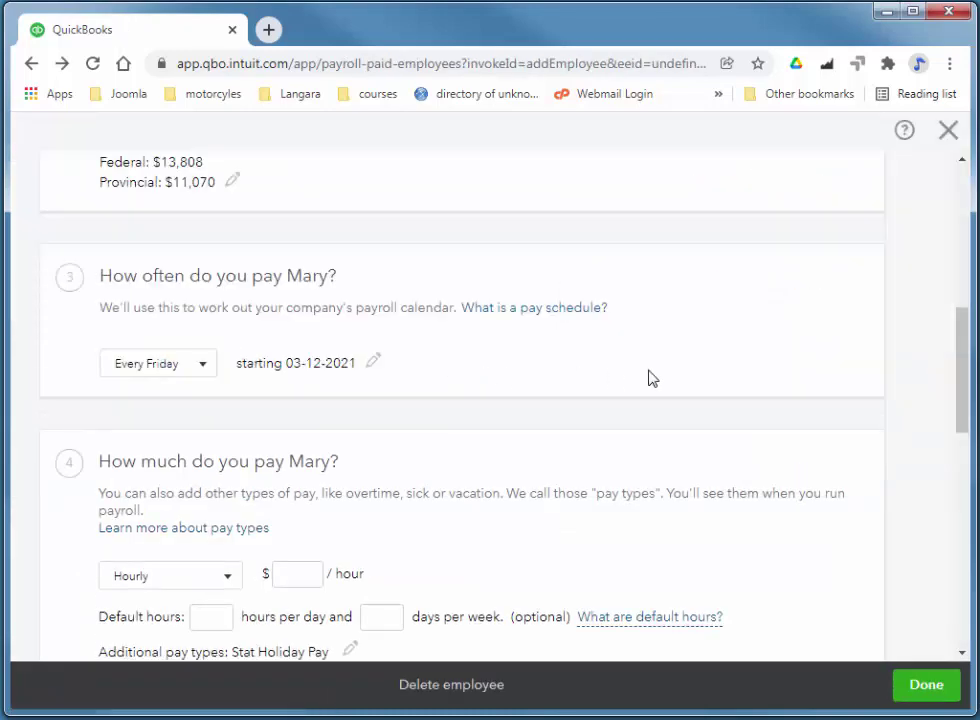
- Pay Mary $18.50 per hour with defaults of 7 hours per day and 5 days per week
{"action": "scroll", "coordinate": [648, 378], "scroll_direction": "down", "scroll_amount": 3}
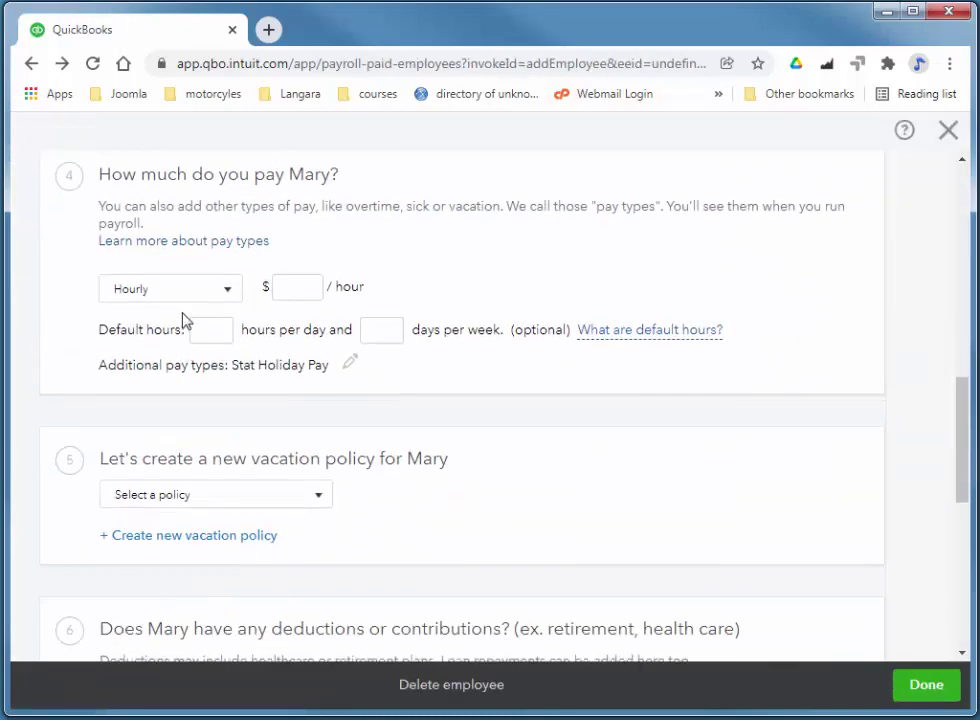
{"action": "left_click", "coordinate": [290, 286]}
{"action": "left_click_drag", "start_coordinate": [965, 431], "coordinate": [960, 386]}
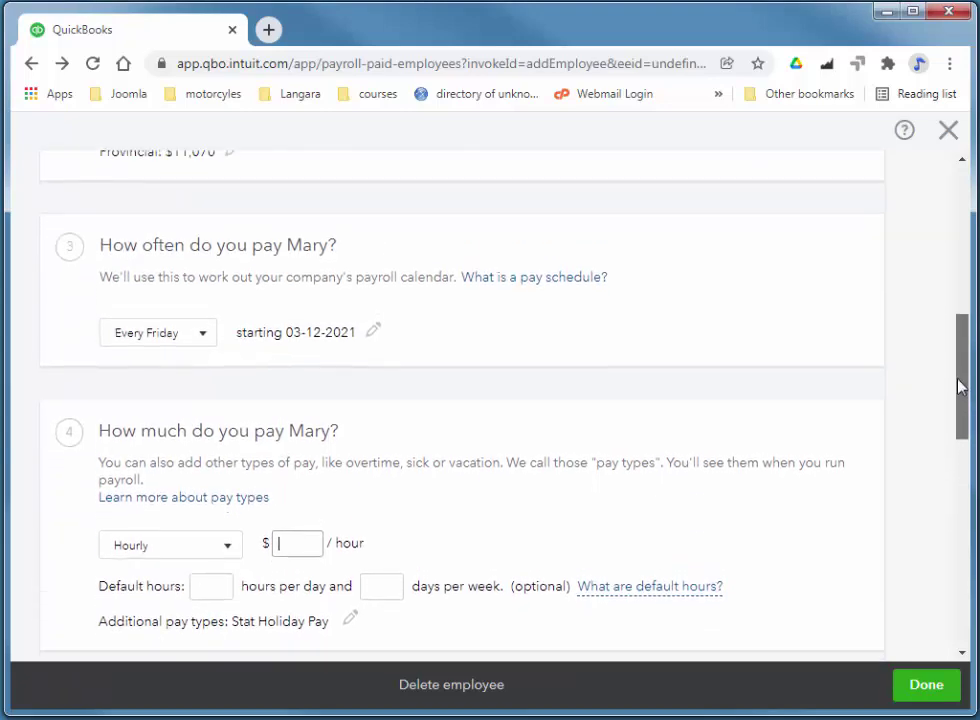
{"action": "scroll", "coordinate": [960, 386], "scroll_direction": "down", "scroll_amount": 3}
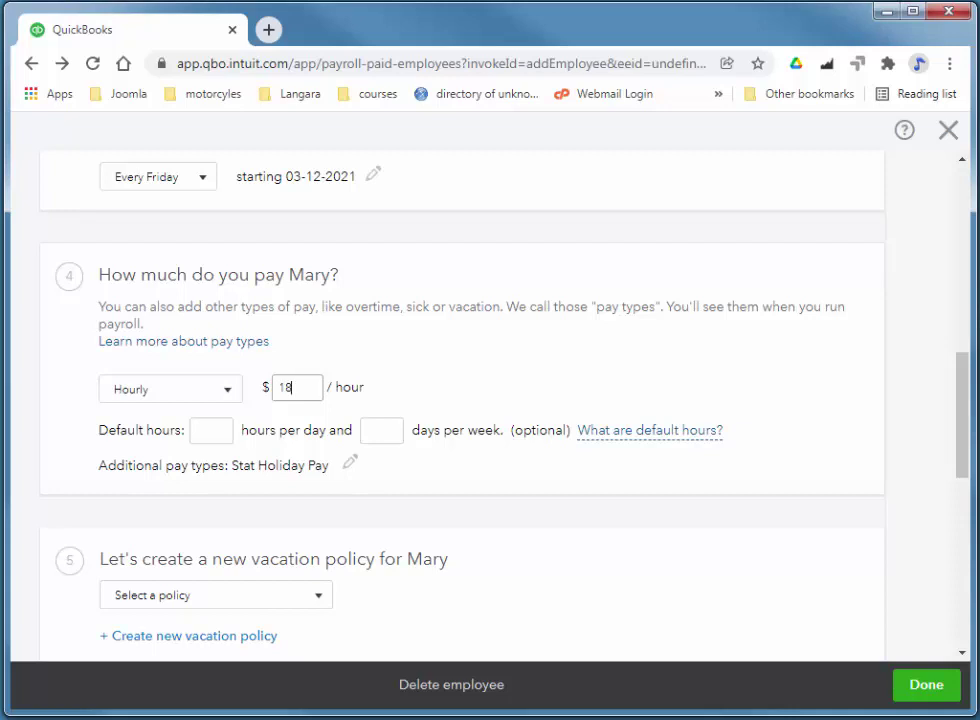
{"action": "left_click", "coordinate": [211, 430]}
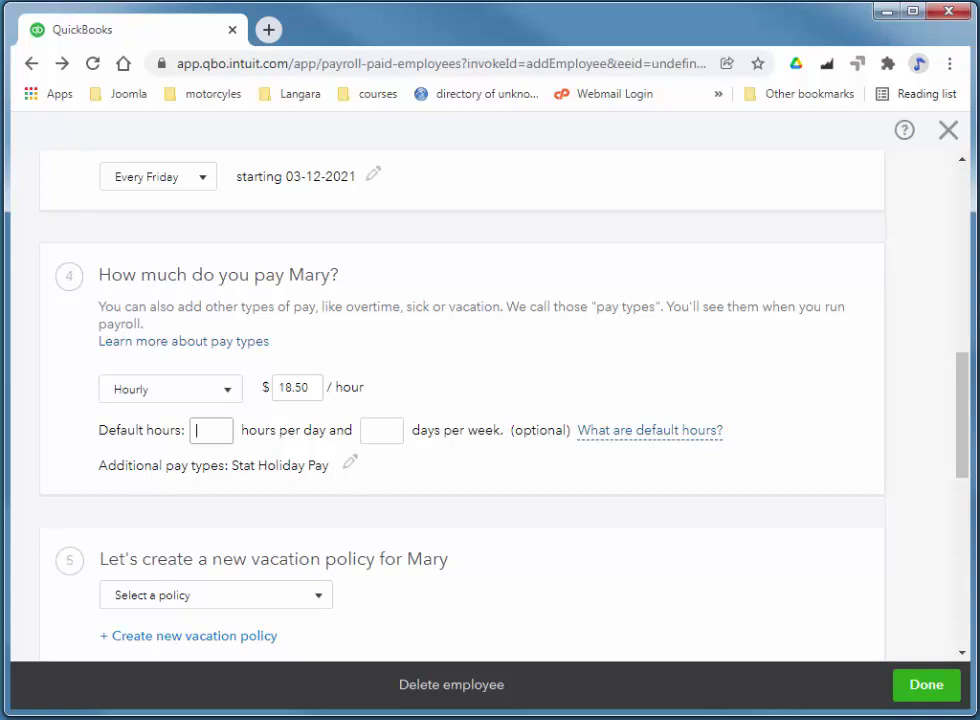
{"action": "left_click", "coordinate": [381, 430]}
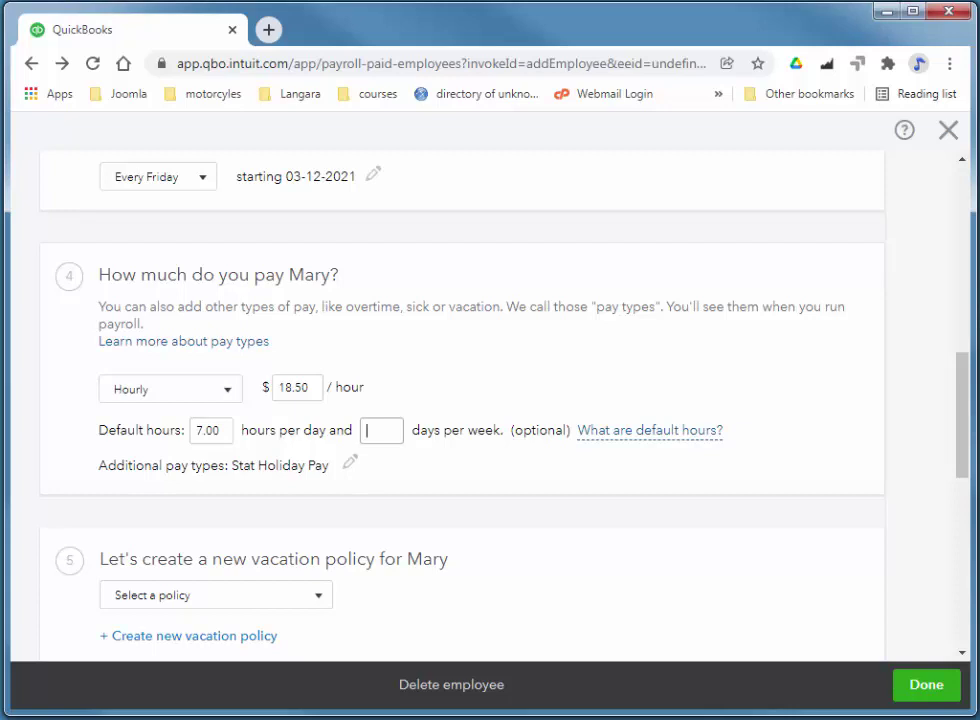
{"action": "key", "text": "Tab"}
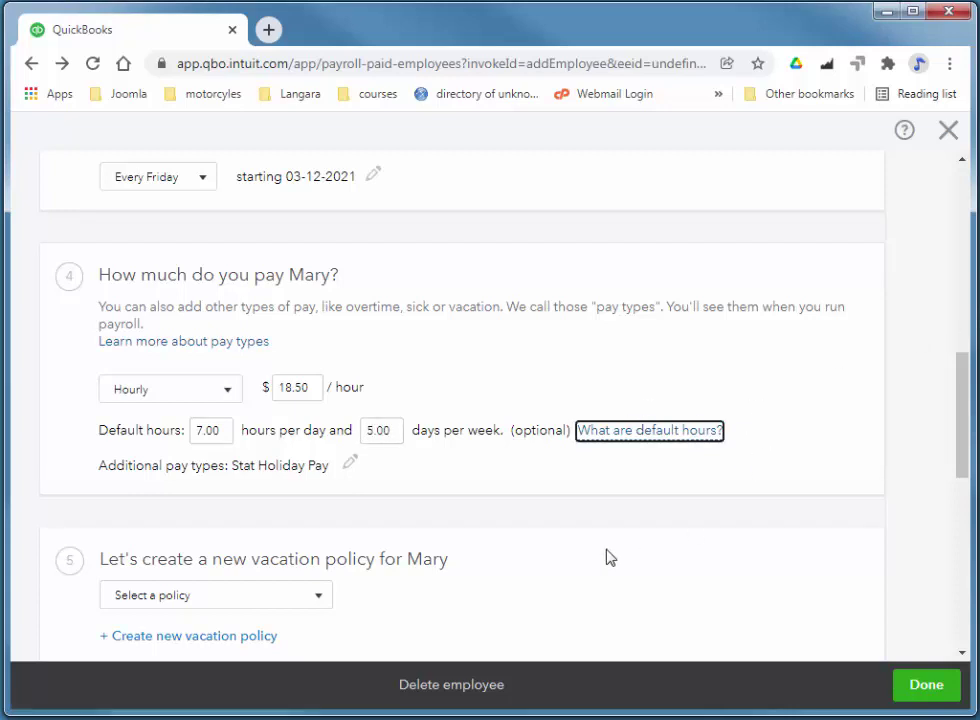
{"action": "scroll", "coordinate": [960, 387], "scroll_direction": "down", "scroll_amount": 1}
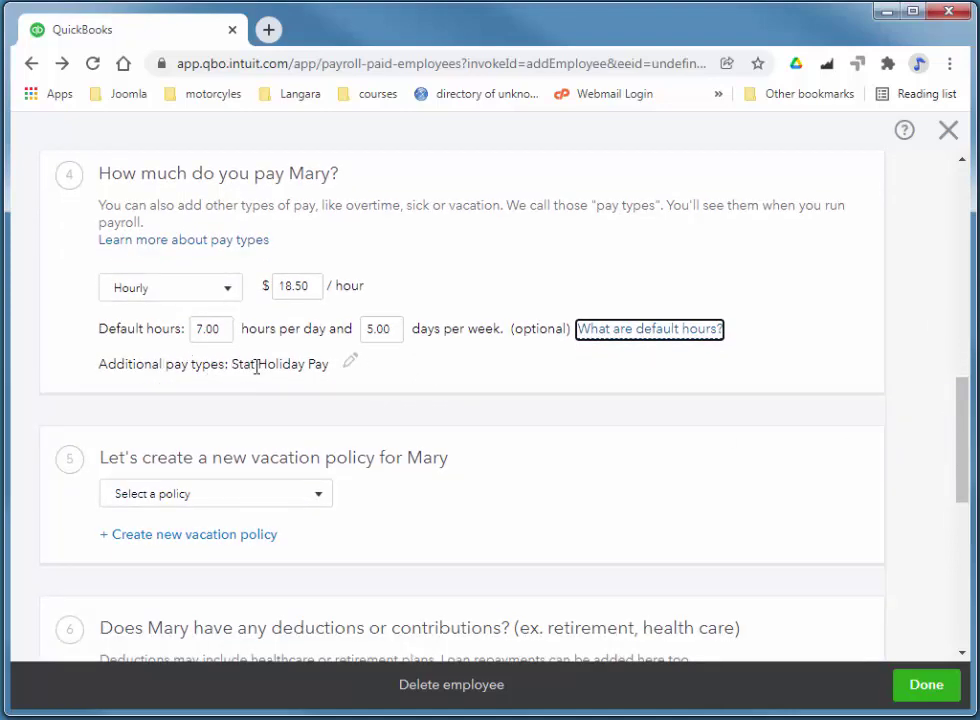
- Tick Overtime Pay and Double Overtime Pay in Mary's pay types and save them
{"action": "left_click", "coordinate": [351, 365]}
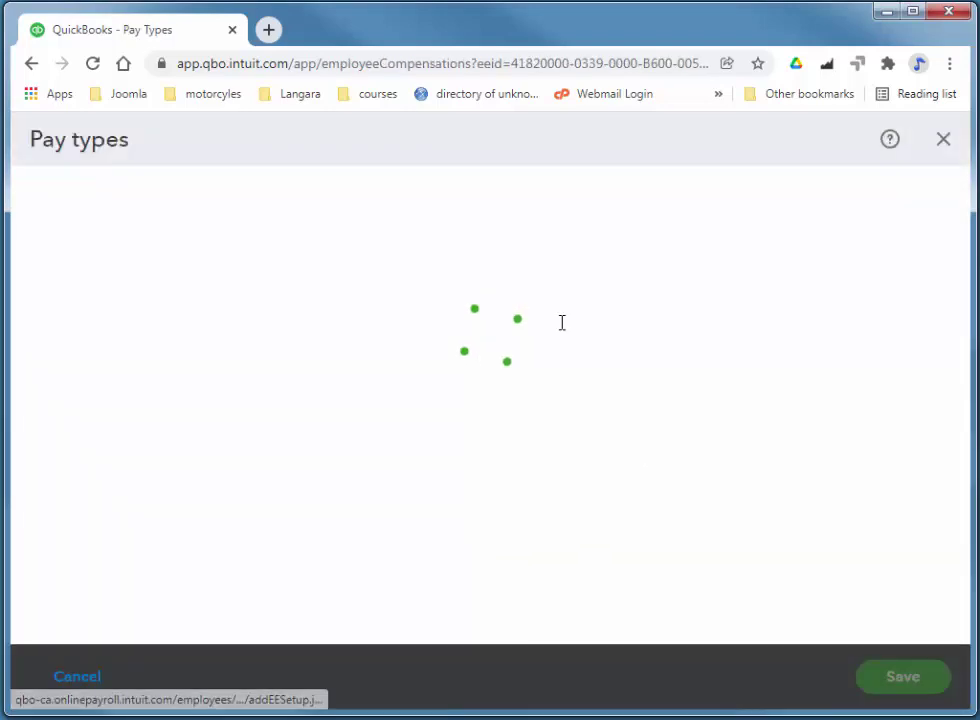
{"action": "scroll", "coordinate": [560, 350], "scroll_direction": "down", "scroll_amount": 2}
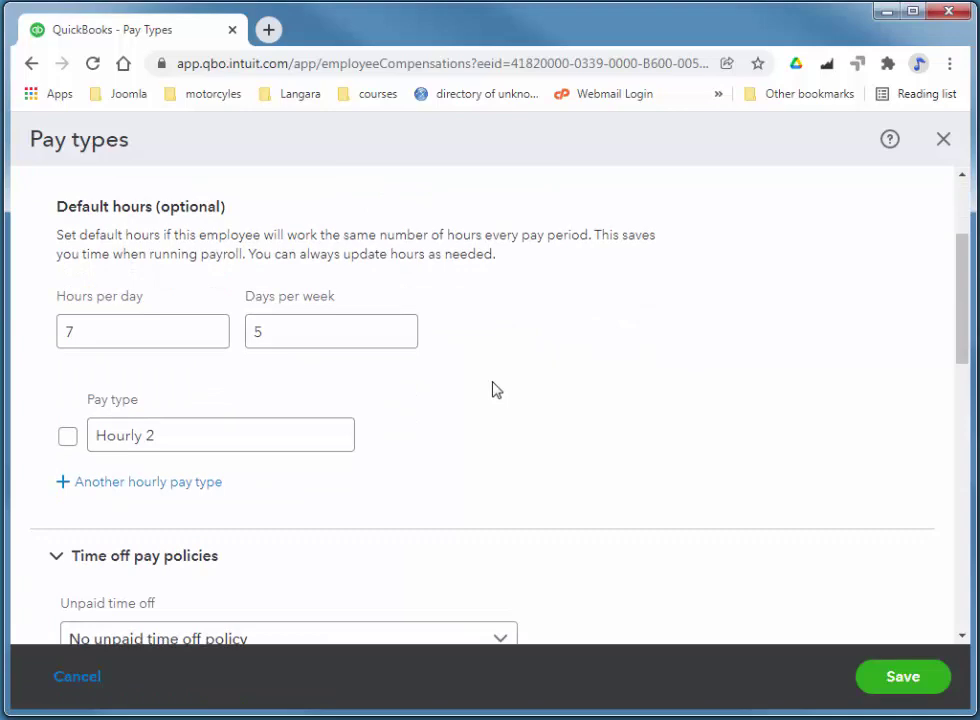
{"action": "scroll", "coordinate": [440, 372], "scroll_direction": "down", "scroll_amount": 1}
{"action": "left_click", "coordinate": [181, 345]}
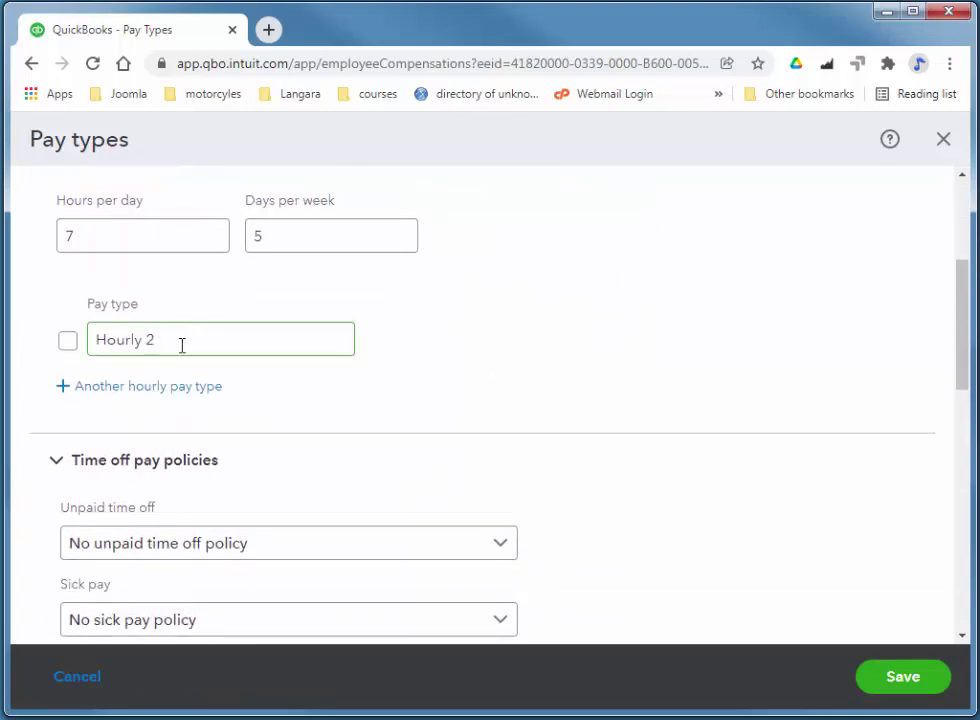
{"action": "scroll", "coordinate": [280, 354], "scroll_direction": "down", "scroll_amount": 5}
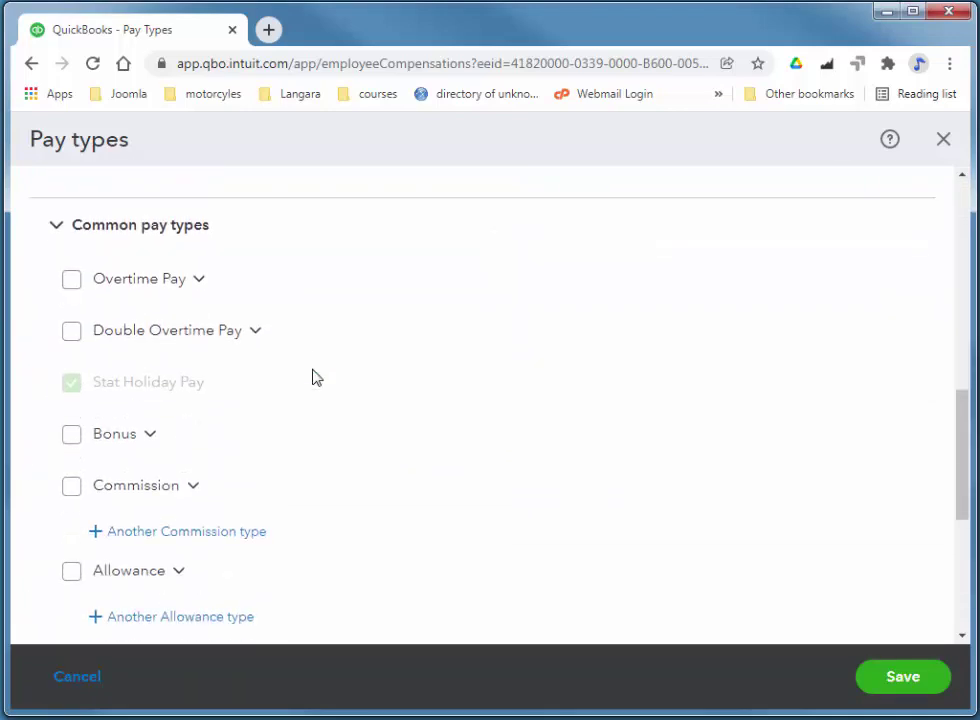
{"action": "left_click", "coordinate": [73, 281]}
{"action": "left_click", "coordinate": [73, 333]}
{"action": "scroll", "coordinate": [437, 353], "scroll_direction": "down", "scroll_amount": 3}
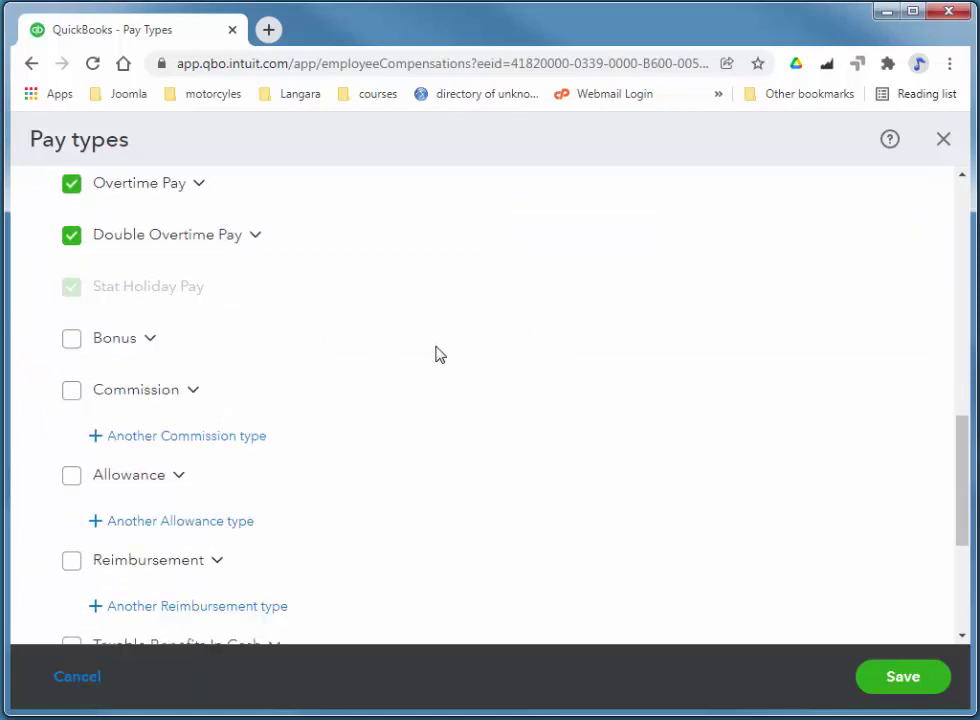
{"action": "scroll", "coordinate": [437, 355], "scroll_direction": "down", "scroll_amount": 1}
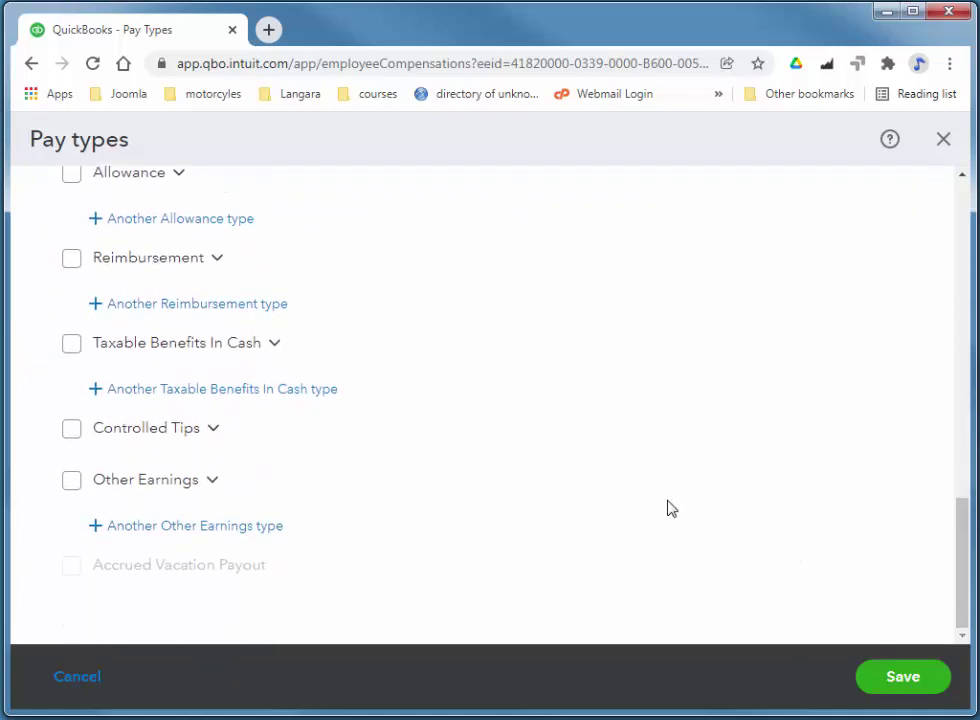
{"action": "scroll", "coordinate": [669, 508], "scroll_direction": "up", "scroll_amount": 2}
{"action": "left_click", "coordinate": [882, 665]}
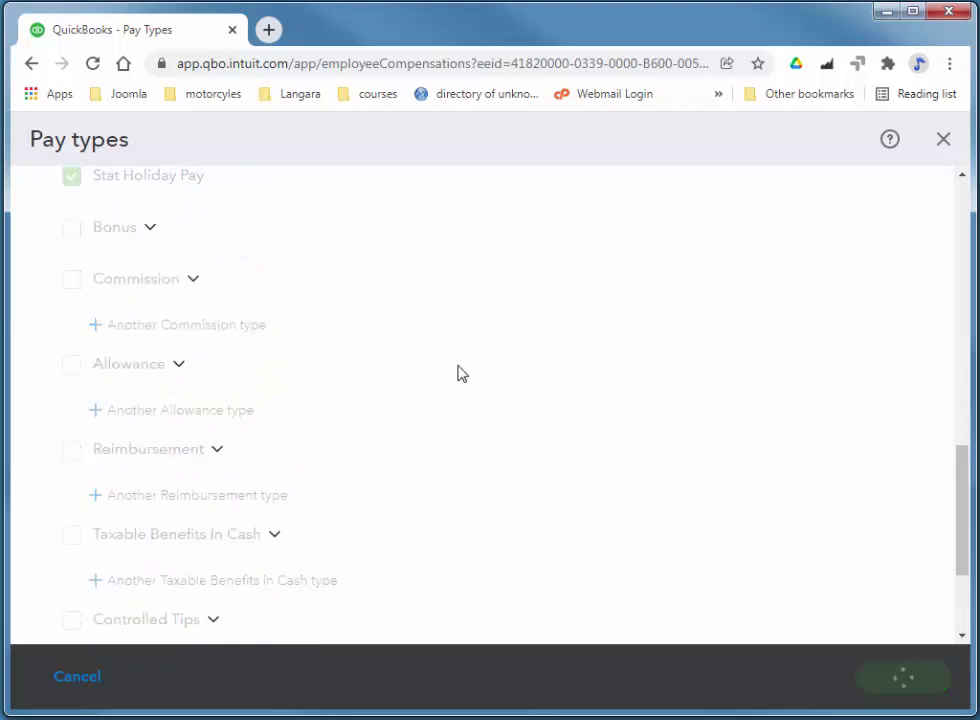
- Assign the 4.00% Accrue time/hrs worked vacation policy and save Mary's employee record
{"action": "scroll", "coordinate": [394, 300], "scroll_direction": "down", "scroll_amount": 2}
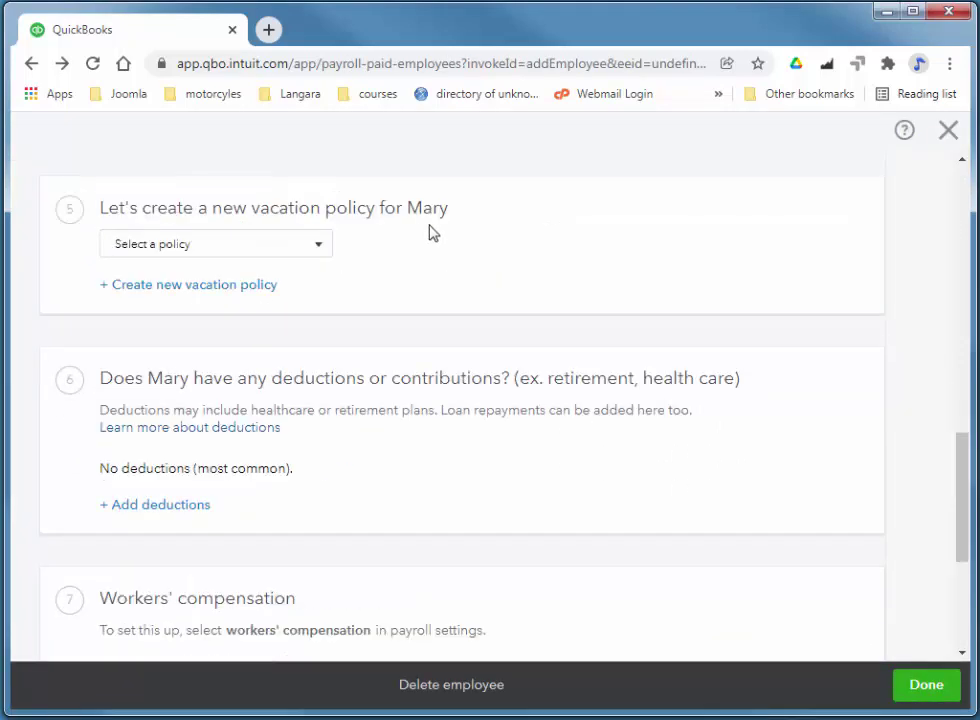
{"action": "left_click", "coordinate": [319, 250]}
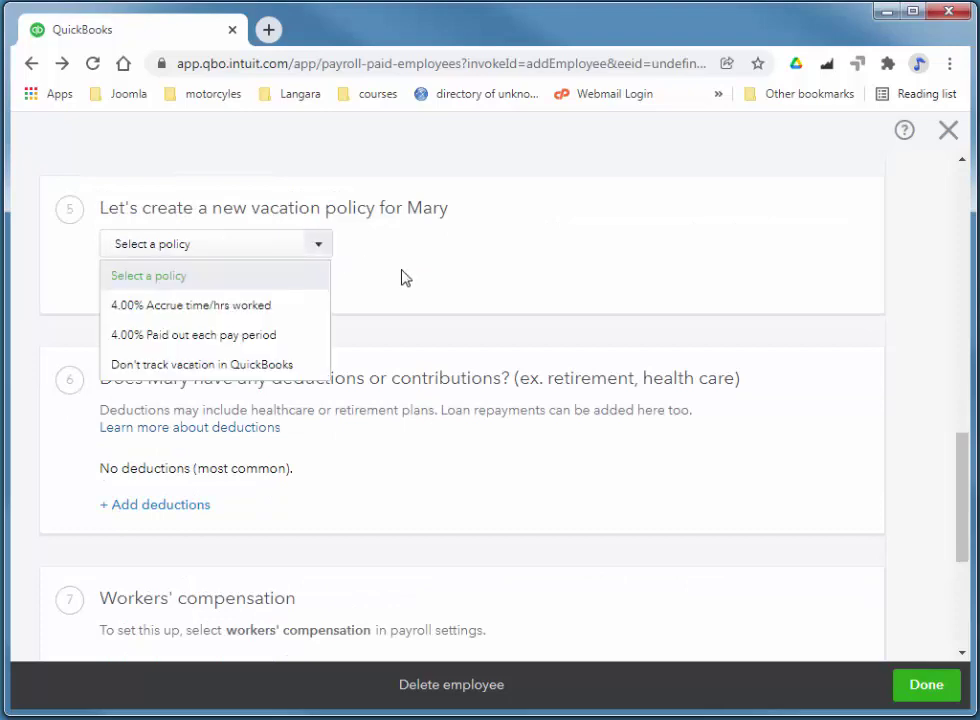
{"action": "left_click", "coordinate": [256, 308]}
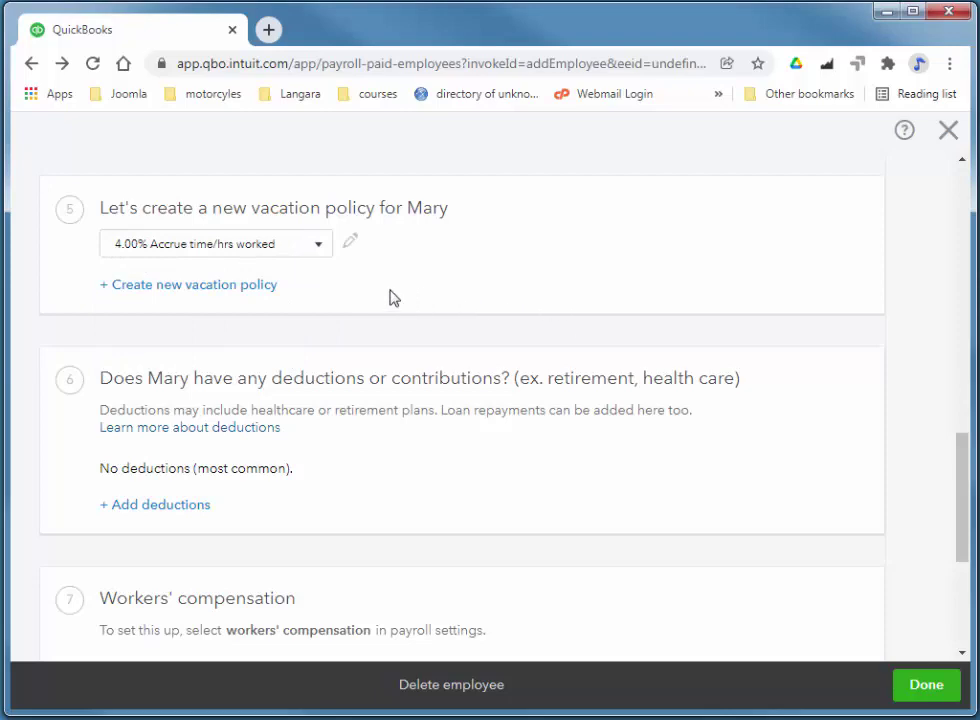
{"action": "left_click_drag", "start_coordinate": [962, 464], "coordinate": [964, 550]}
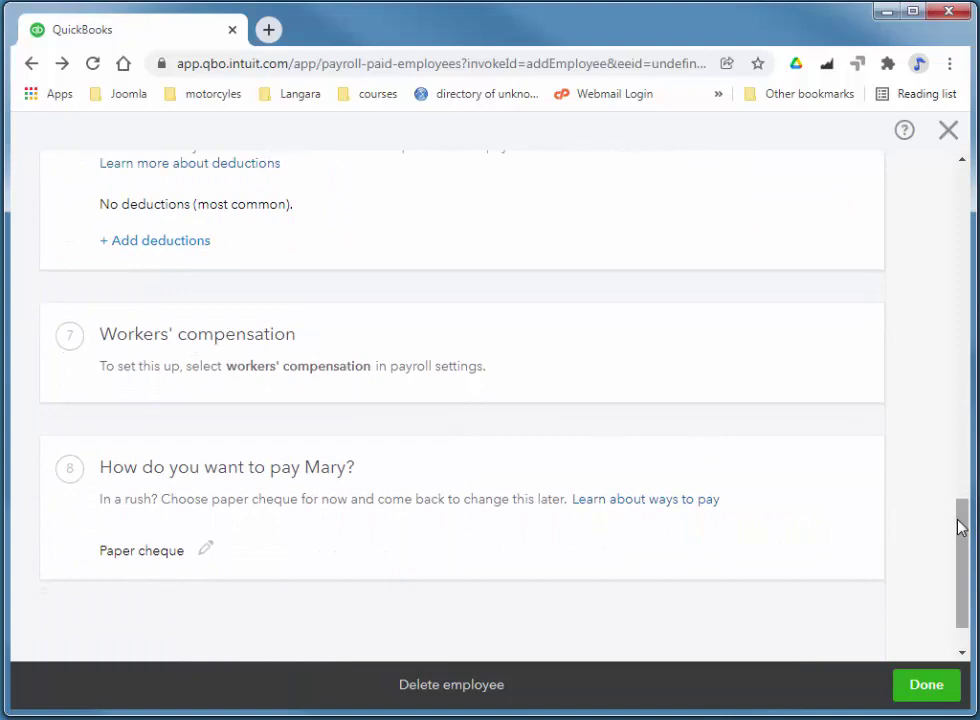
{"action": "left_click_drag", "start_coordinate": [968, 535], "coordinate": [971, 562]}
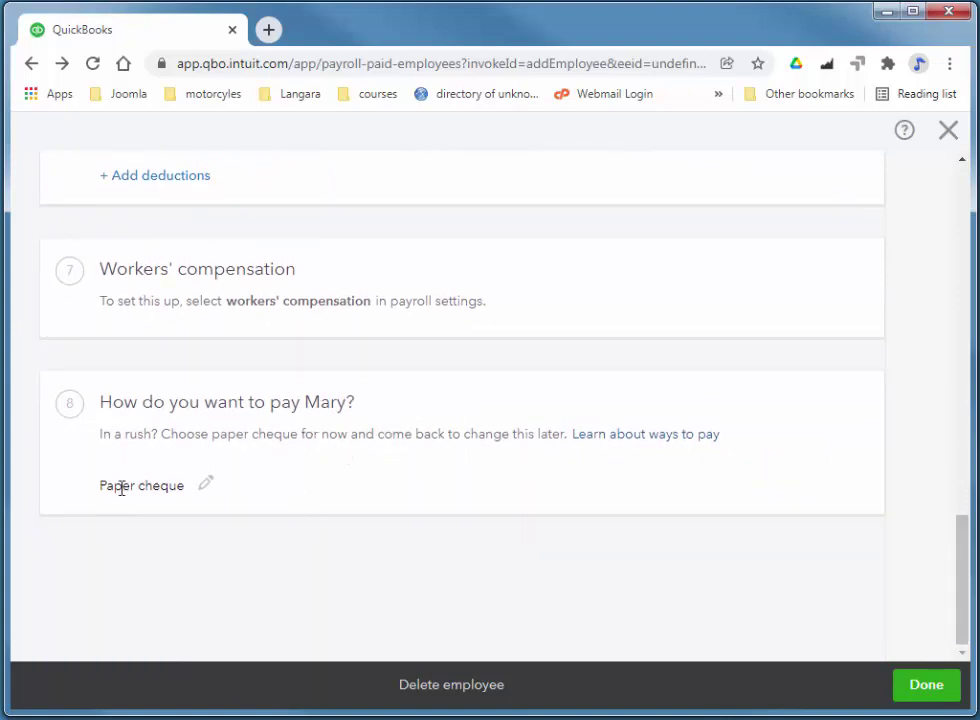
{"action": "left_click", "coordinate": [920, 690]}
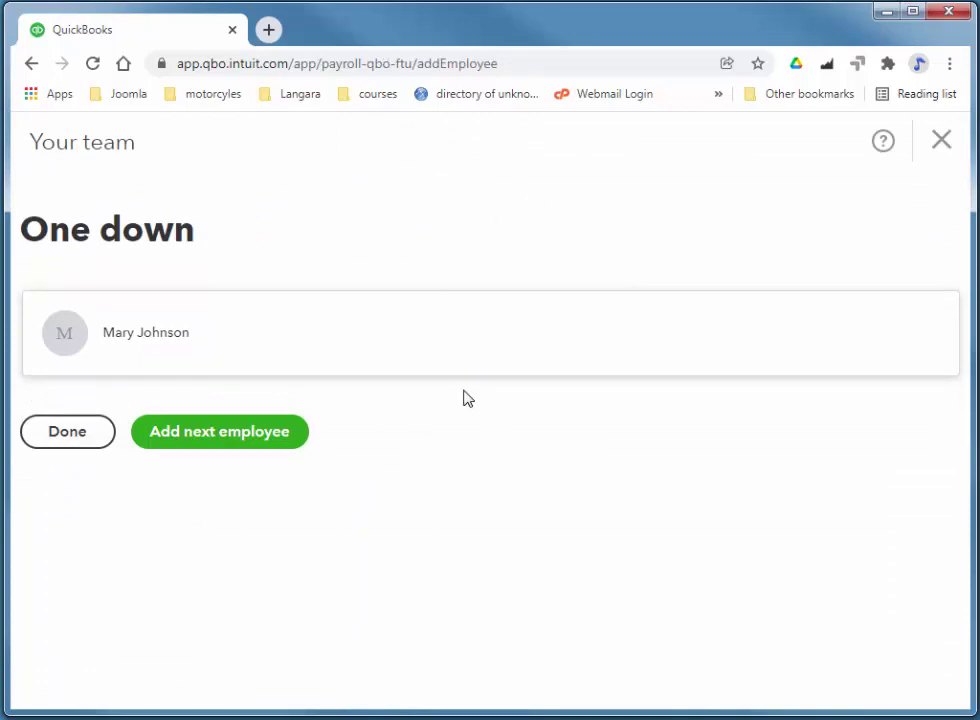
- Finish team setup and submit the comment 'Works fairly well but the it doesn't work at all in the Test Drive'
{"action": "left_click", "coordinate": [80, 440]}
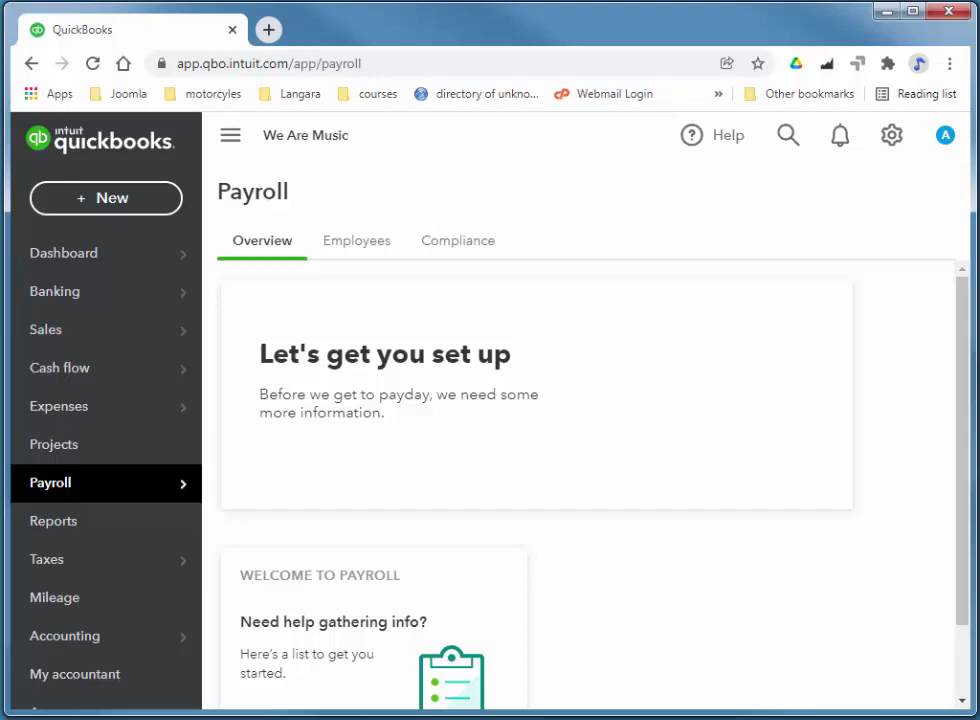
{"action": "scroll", "coordinate": [953, 555], "scroll_direction": "down", "scroll_amount": 3}
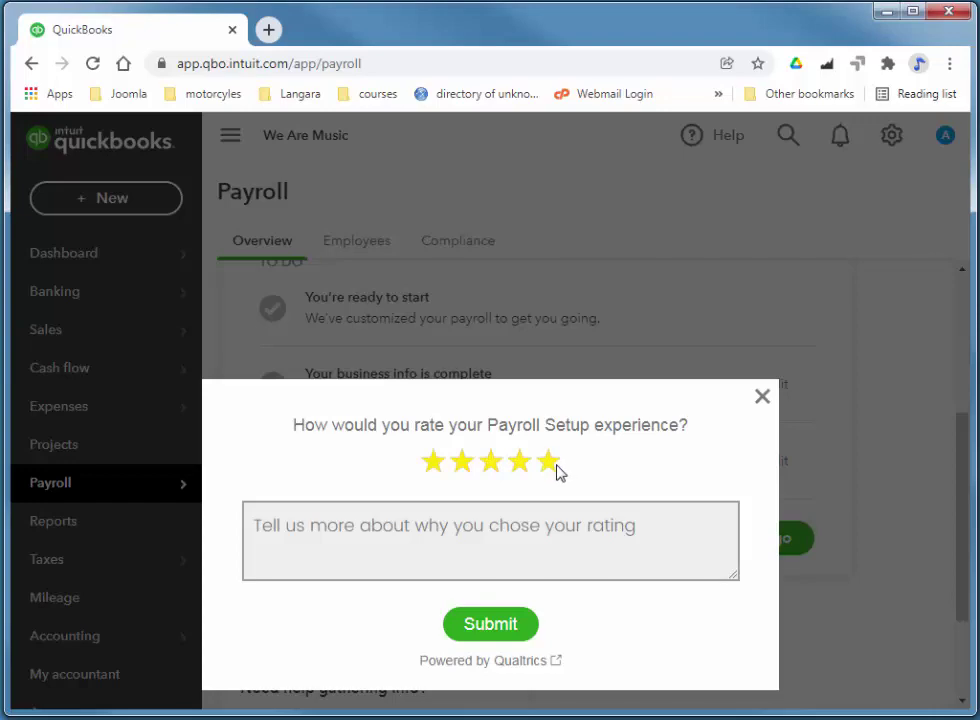
{"action": "left_click", "coordinate": [512, 545]}
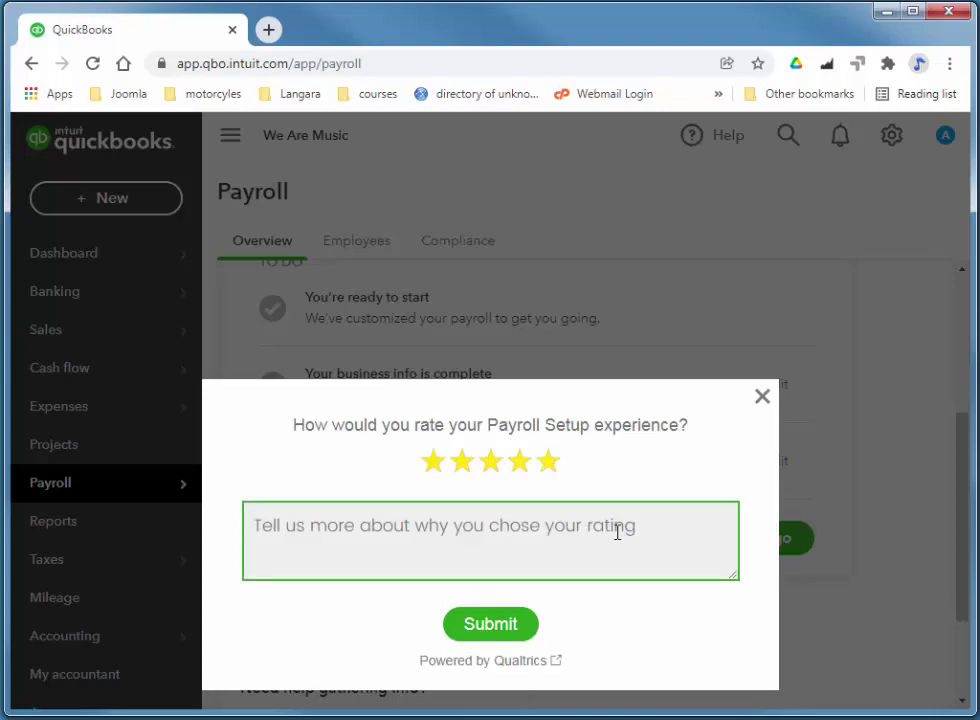
{"action": "type", "text": "Works fairly well but the it doesn't work at all in the Test Drive"}
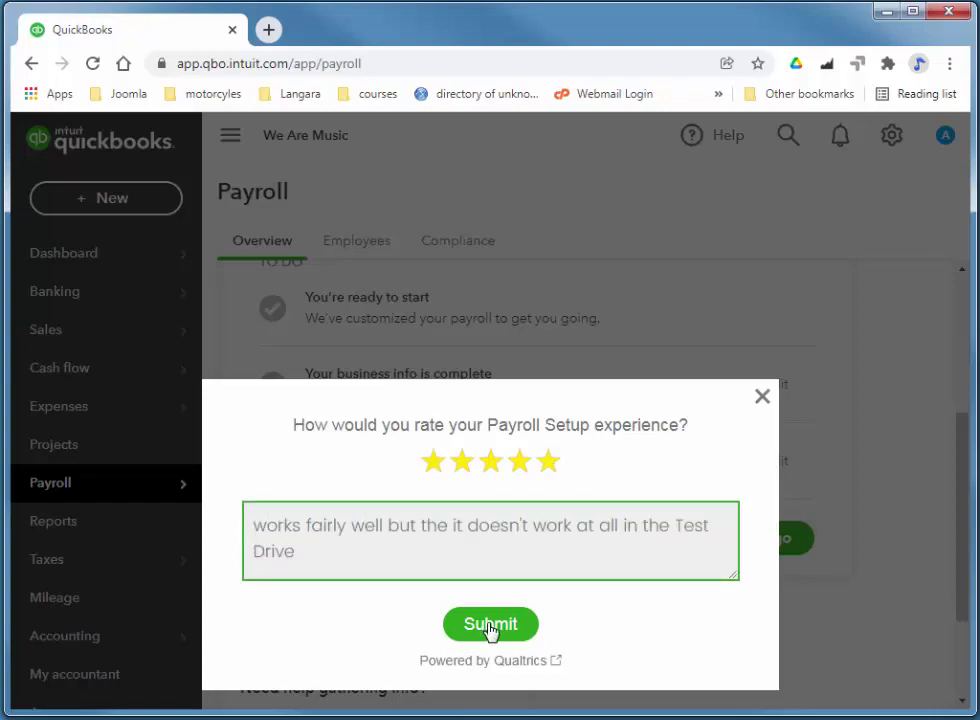
{"action": "left_click", "coordinate": [492, 626]}
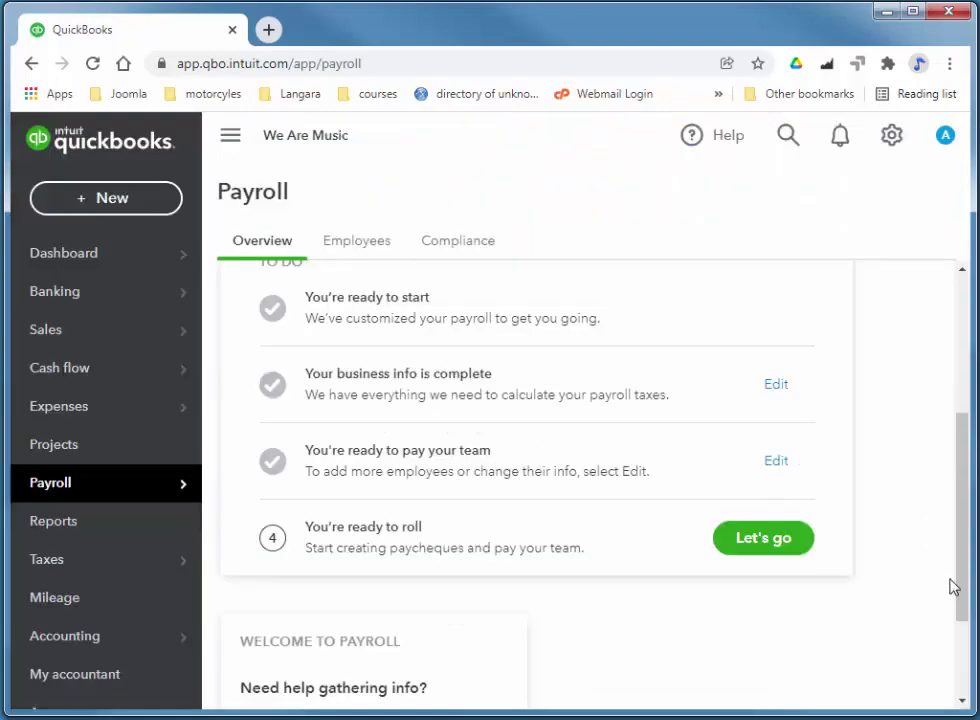
{"action": "left_click_drag", "start_coordinate": [960, 510], "coordinate": [947, 295]}
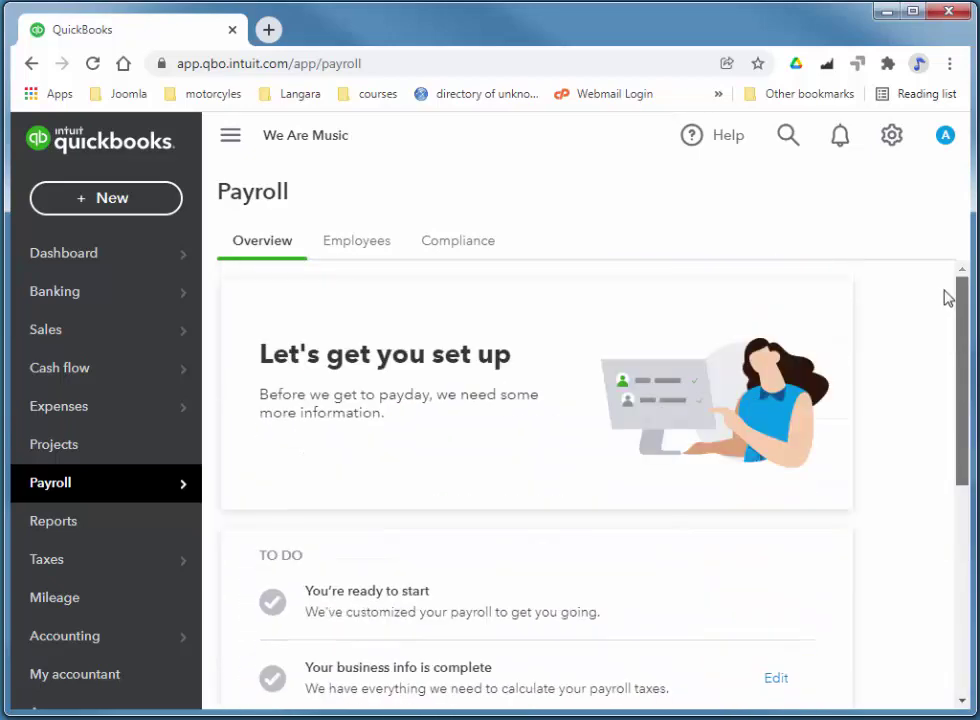
- Go to Payroll settings from the gear menu and open the Workers' compensation page
{"action": "left_click", "coordinate": [891, 135]}
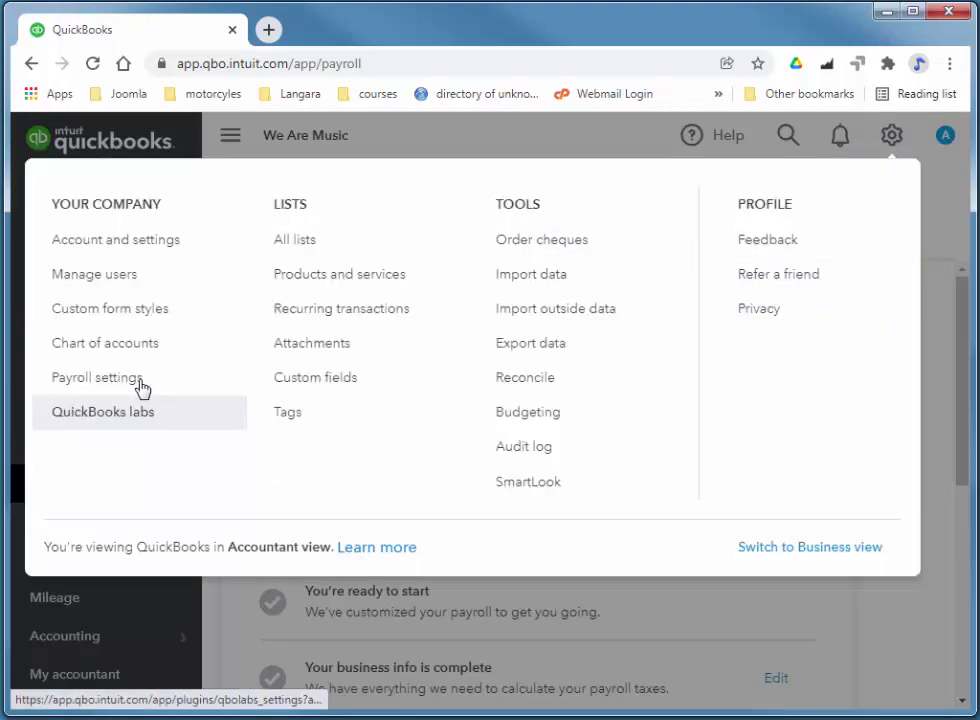
{"action": "left_click", "coordinate": [80, 382]}
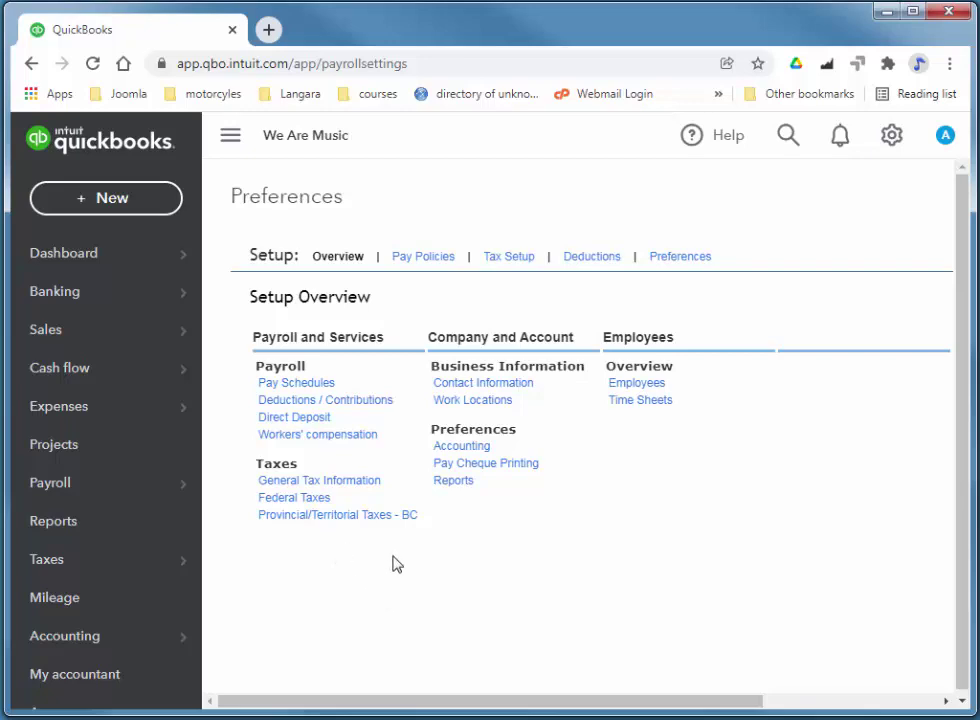
{"action": "left_click", "coordinate": [304, 436]}
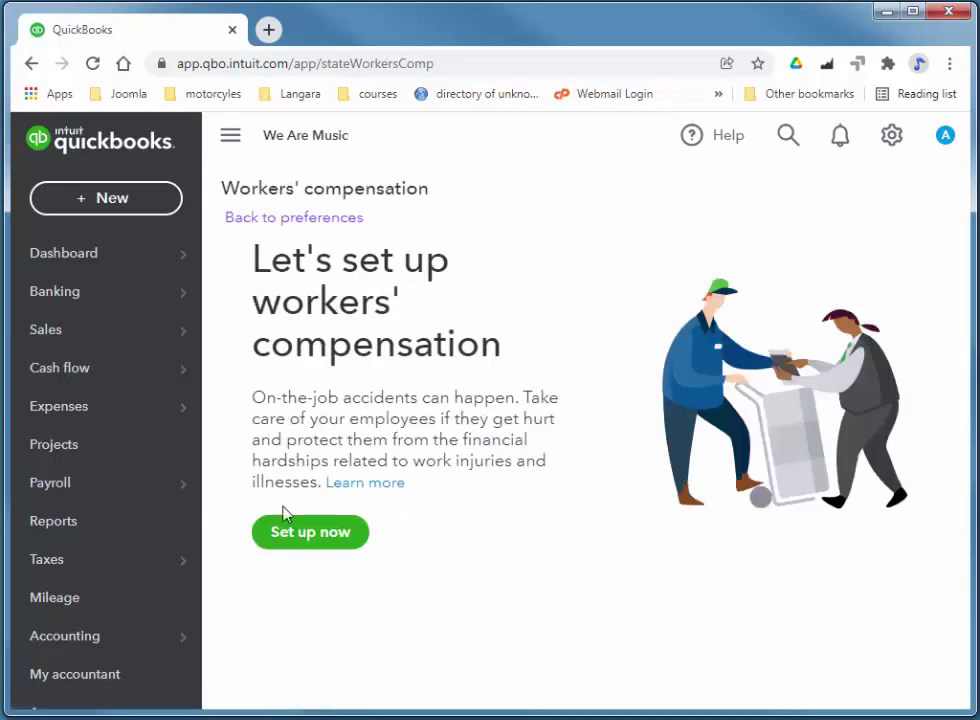
- Add an Office Worker workers' compensation rate of 0.7% effective 01/12/2021
{"action": "left_click", "coordinate": [312, 540]}
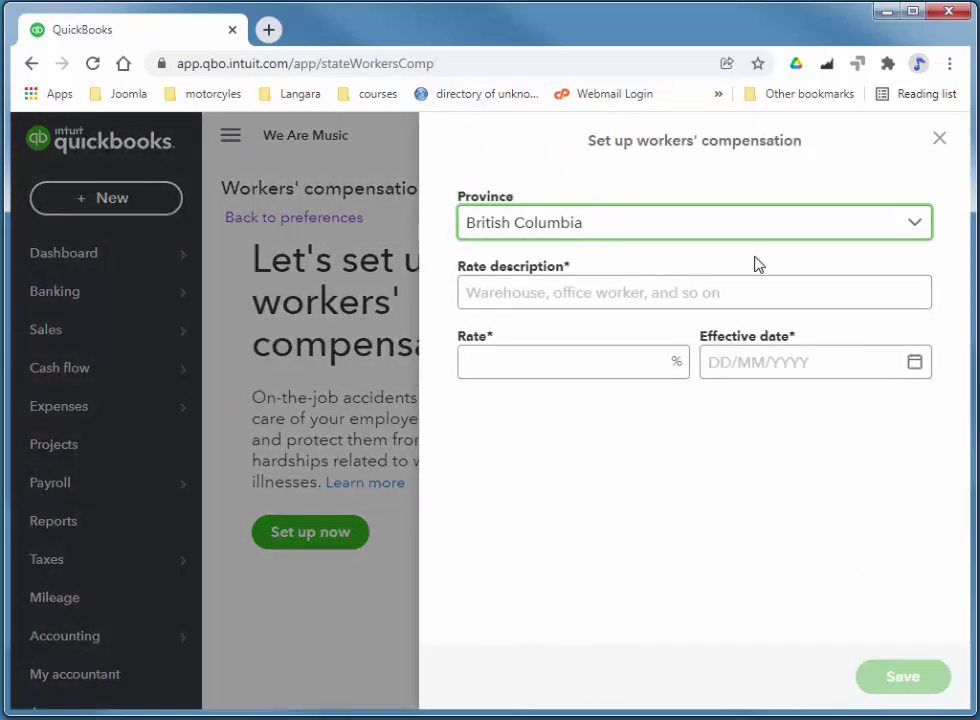
{"action": "left_click", "coordinate": [630, 290]}
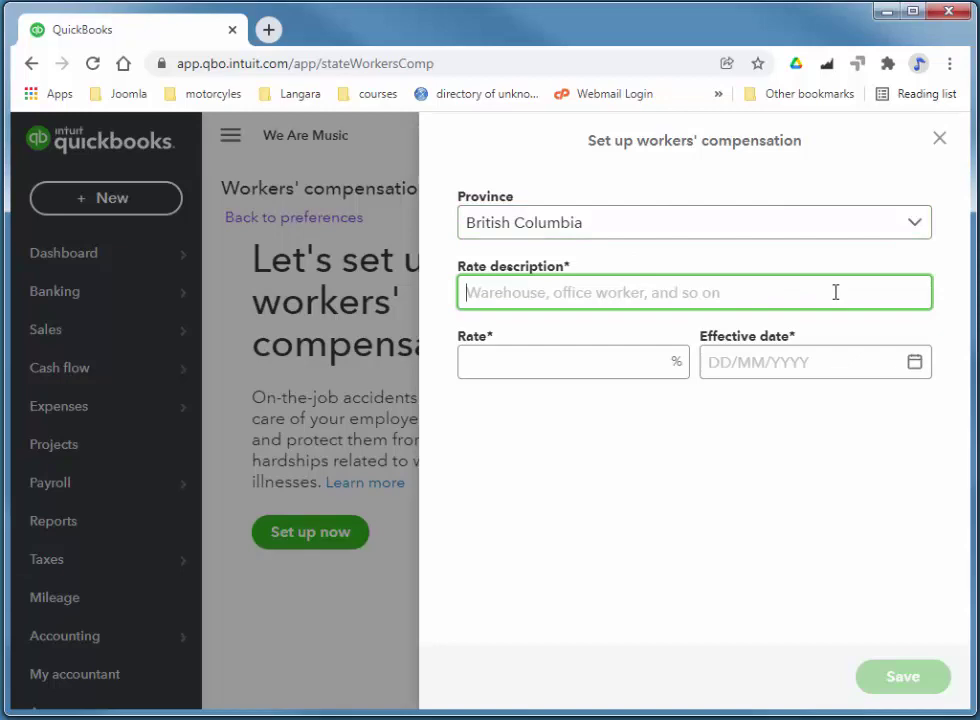
{"action": "type", "text": "Office We"}
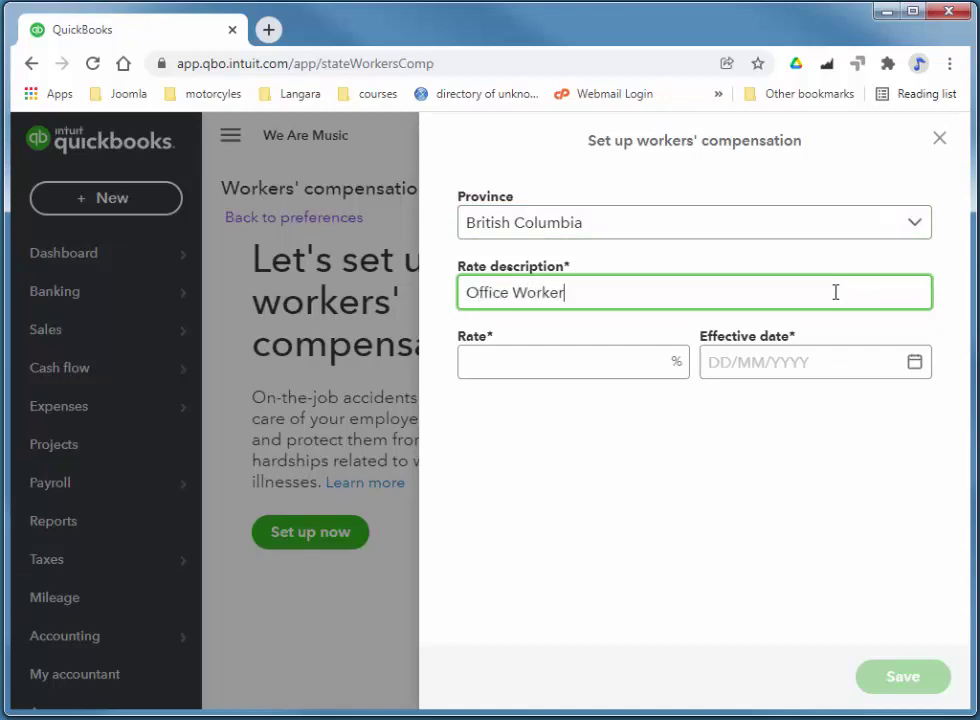
{"action": "left_click", "coordinate": [582, 373]}
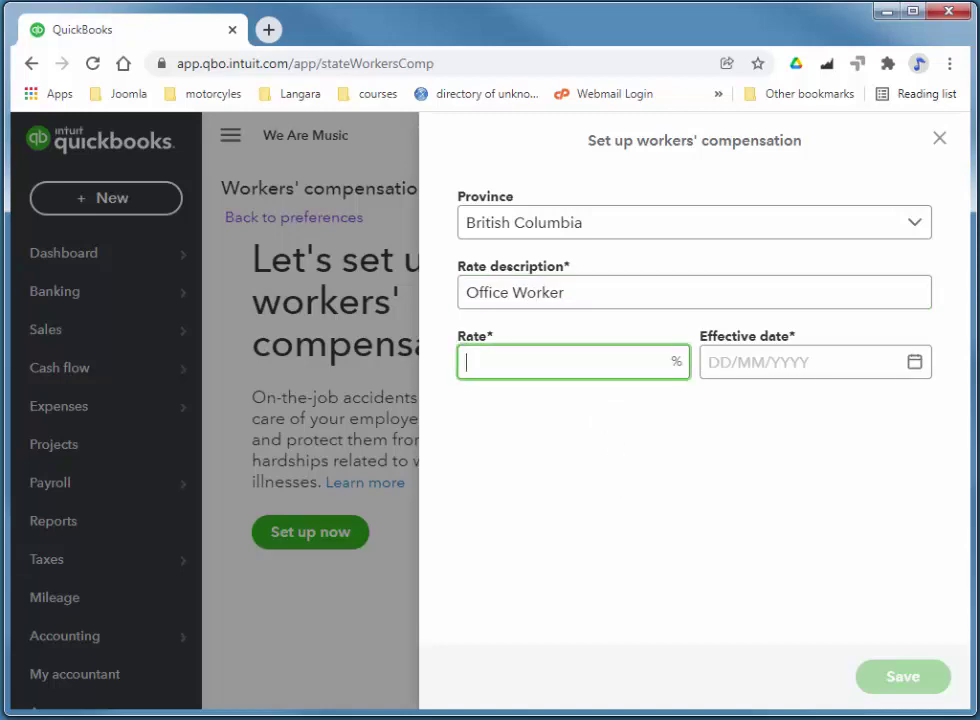
{"action": "type", "text": ".7"}
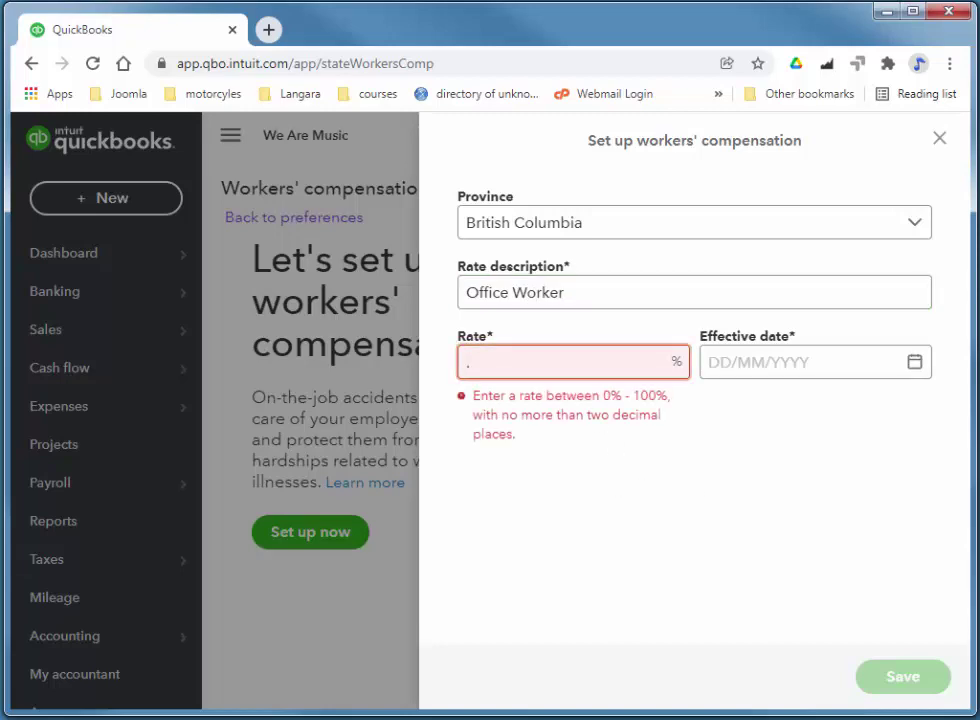
{"action": "left_click", "coordinate": [709, 362]}
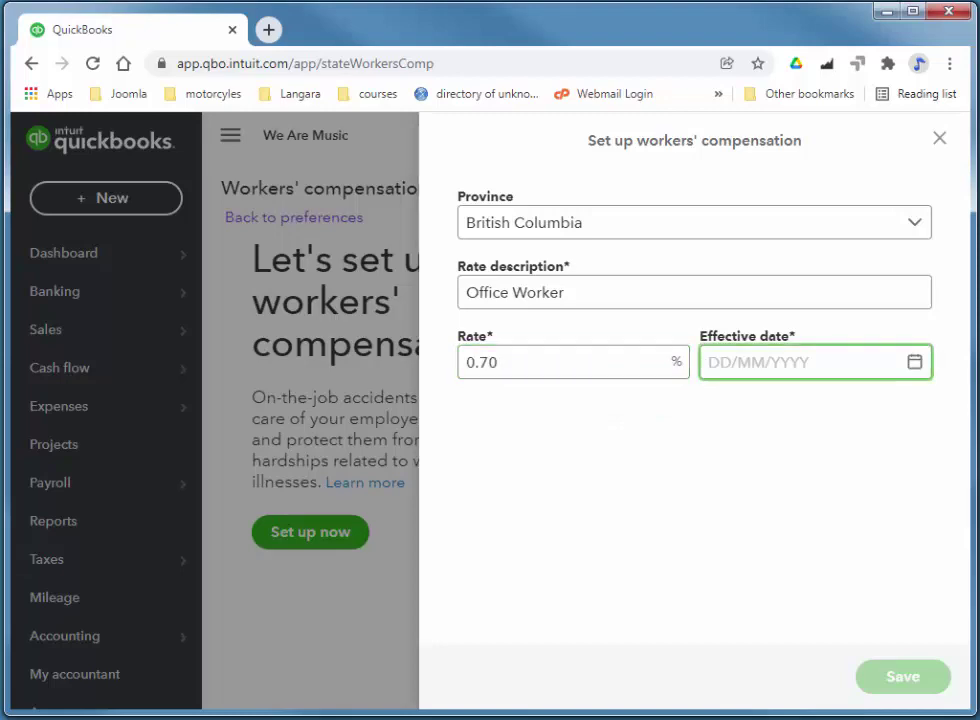
{"action": "left_click", "coordinate": [917, 364]}
{"action": "left_click", "coordinate": [815, 467]}
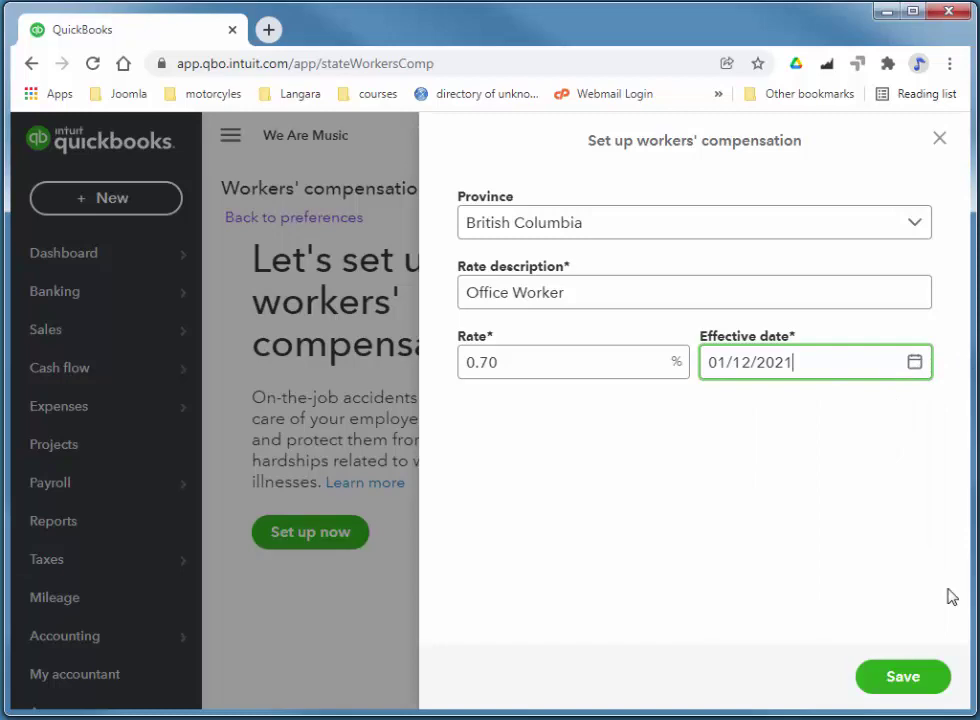
{"action": "left_click", "coordinate": [888, 675]}
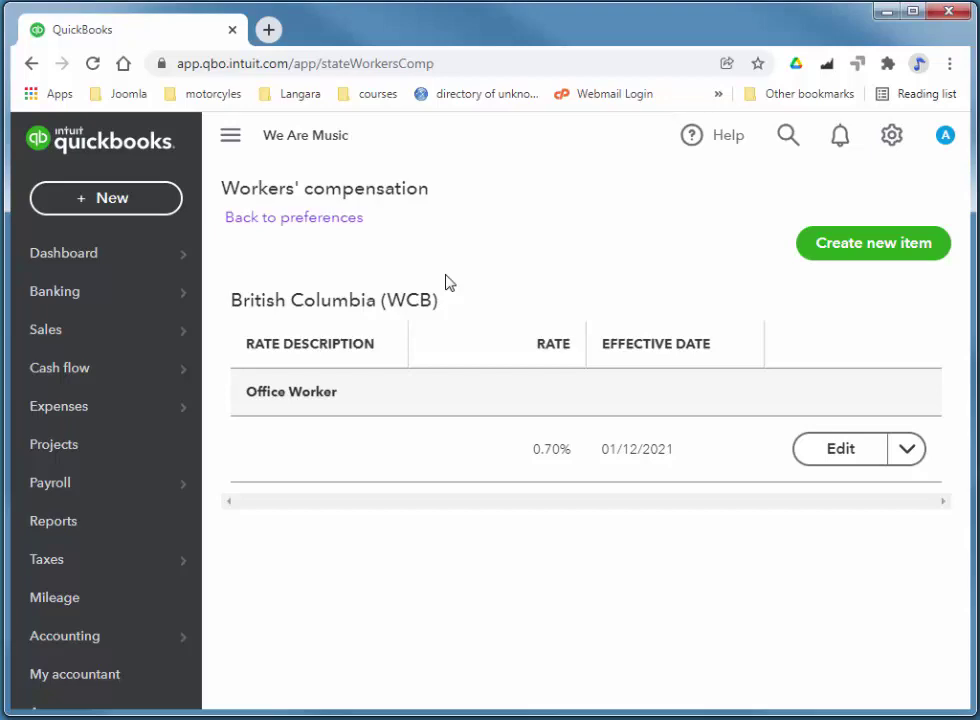
- Go to Payroll > Employees and start the Every Friday payroll run
{"action": "mouse_move", "coordinate": [88, 497]}
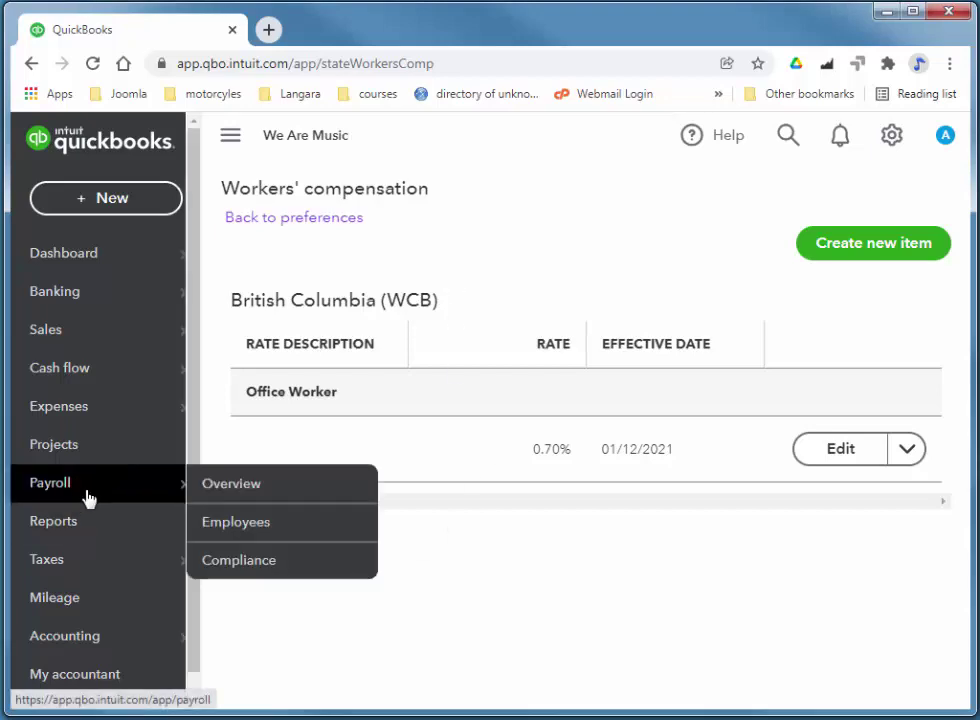
{"action": "left_click", "coordinate": [254, 537]}
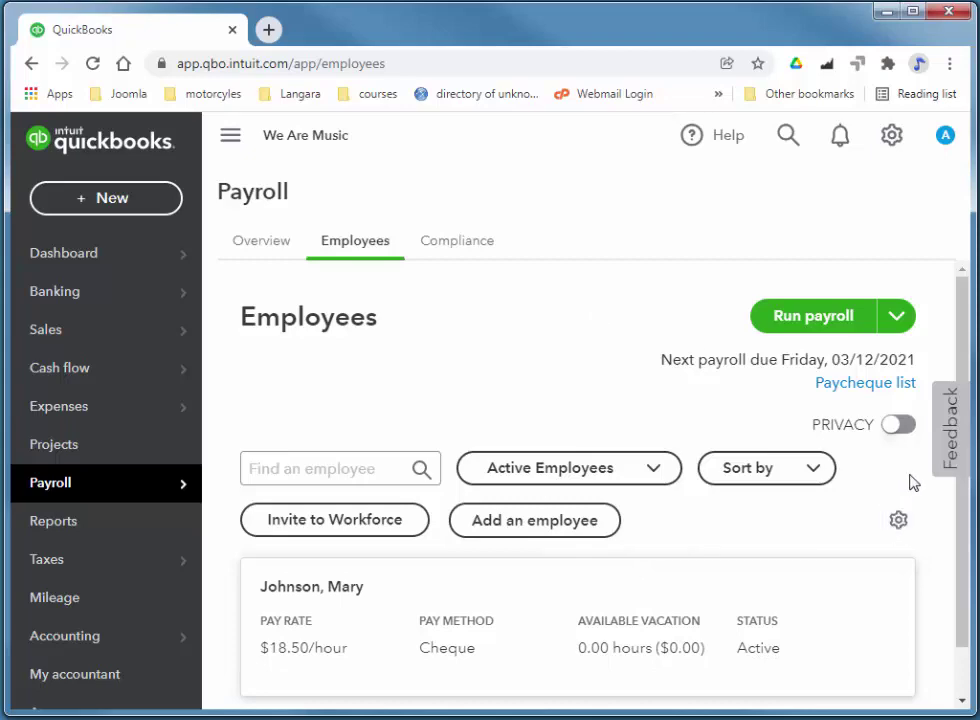
{"action": "left_click", "coordinate": [808, 318]}
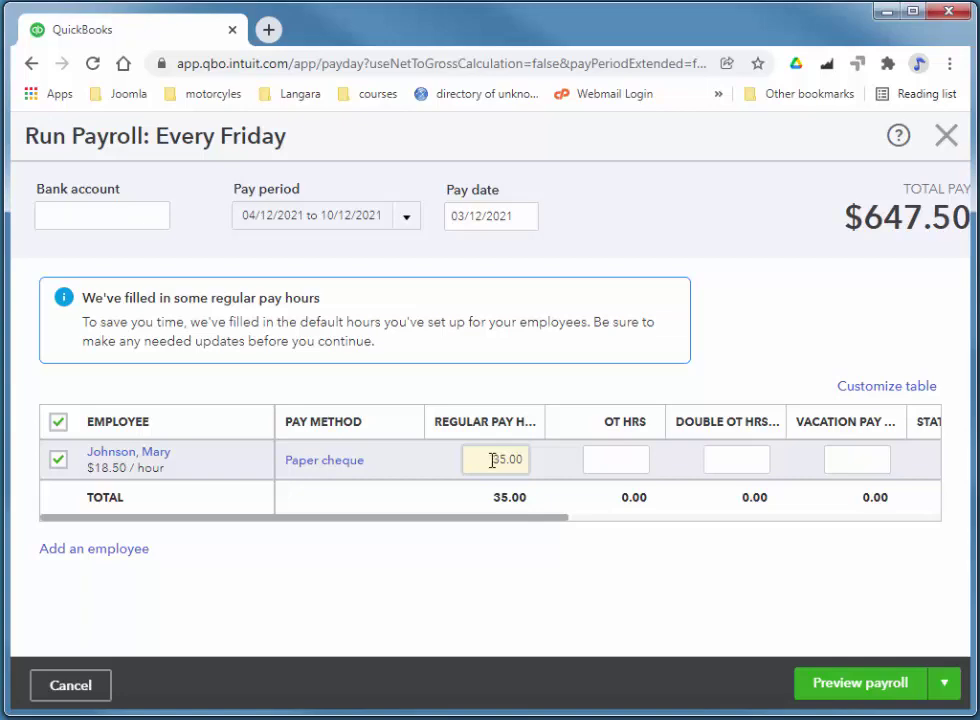
- Enter 36 regular, 4 overtime and 1 double-overtime hours for Mary
{"action": "left_click", "coordinate": [492, 460]}
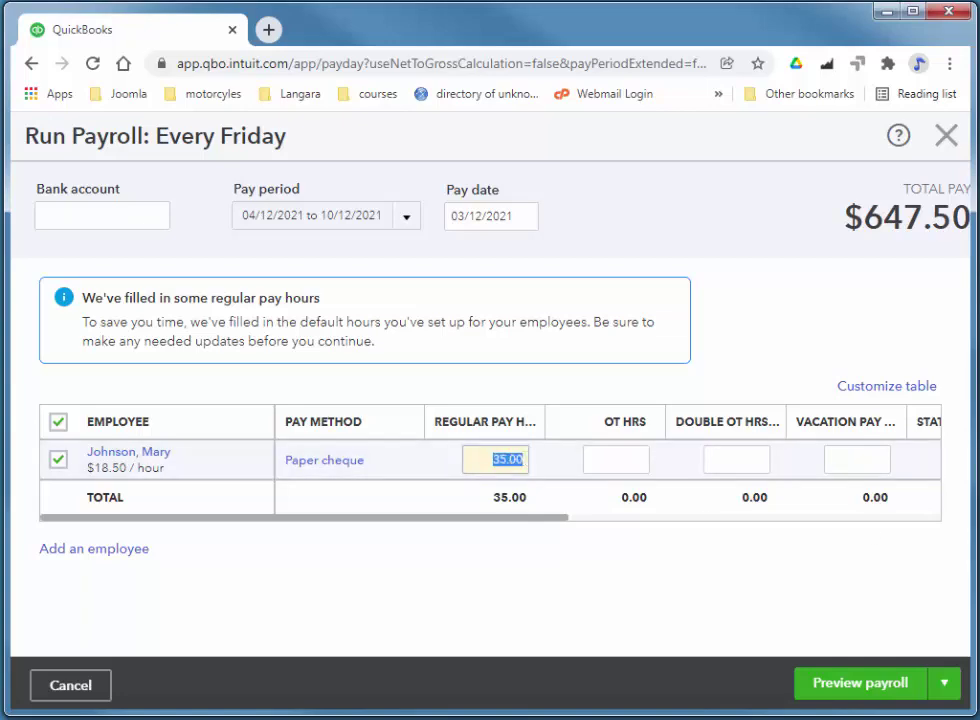
{"action": "type", "text": "3"}
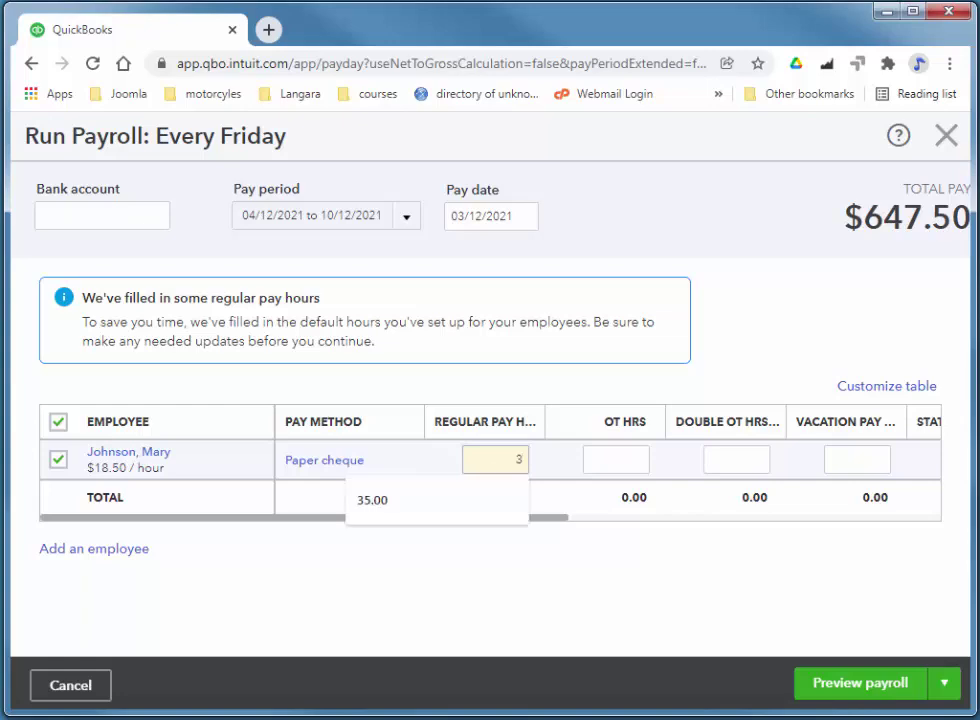
{"action": "type", "text": "6"}
{"action": "left_click", "coordinate": [643, 359]}
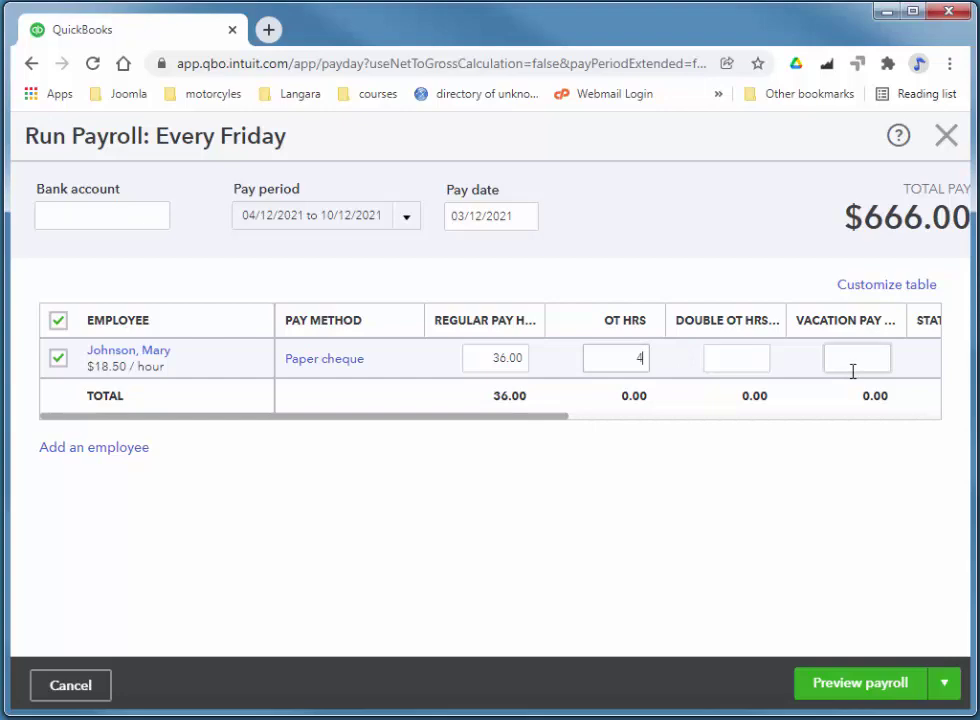
{"action": "key", "text": "Tab"}
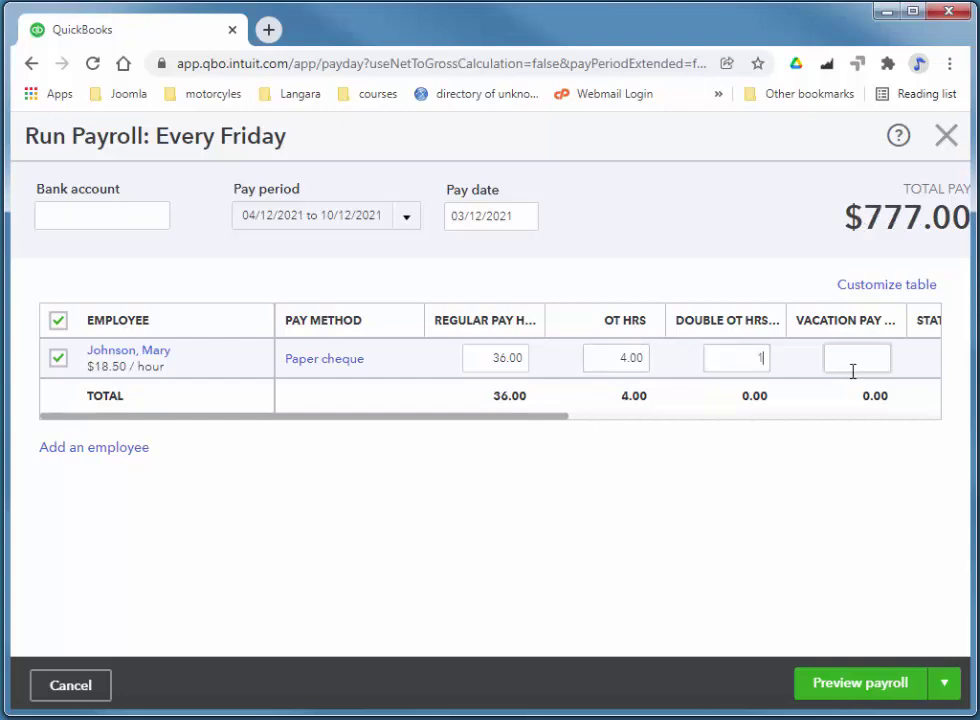
{"action": "key", "text": "Tab"}
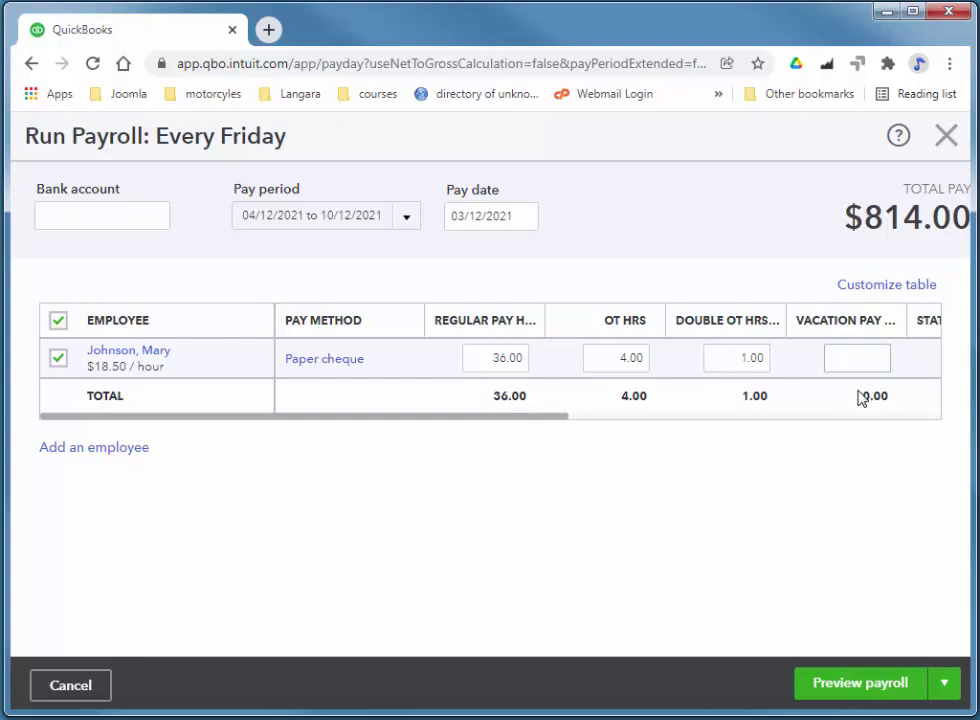
{"action": "left_click", "coordinate": [886, 354]}
- Pay from the Payroll Account for the 04/12/2021 to 10/12/2021 pay period
{"action": "left_click", "coordinate": [109, 212]}
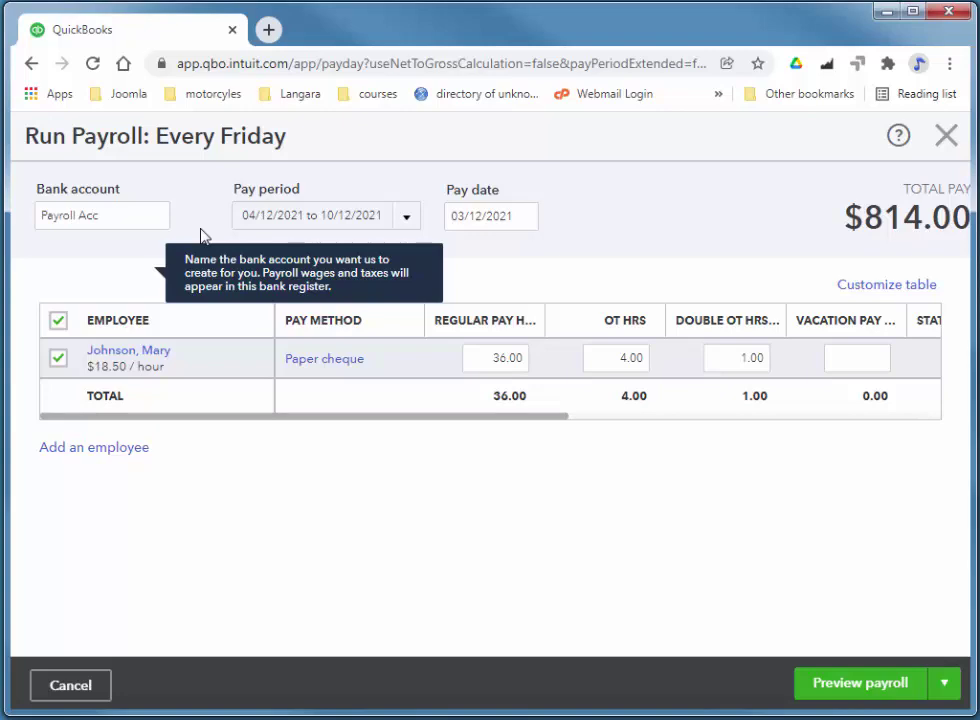
{"action": "type", "text": "Payroll Account"}
{"action": "left_click", "coordinate": [201, 236]}
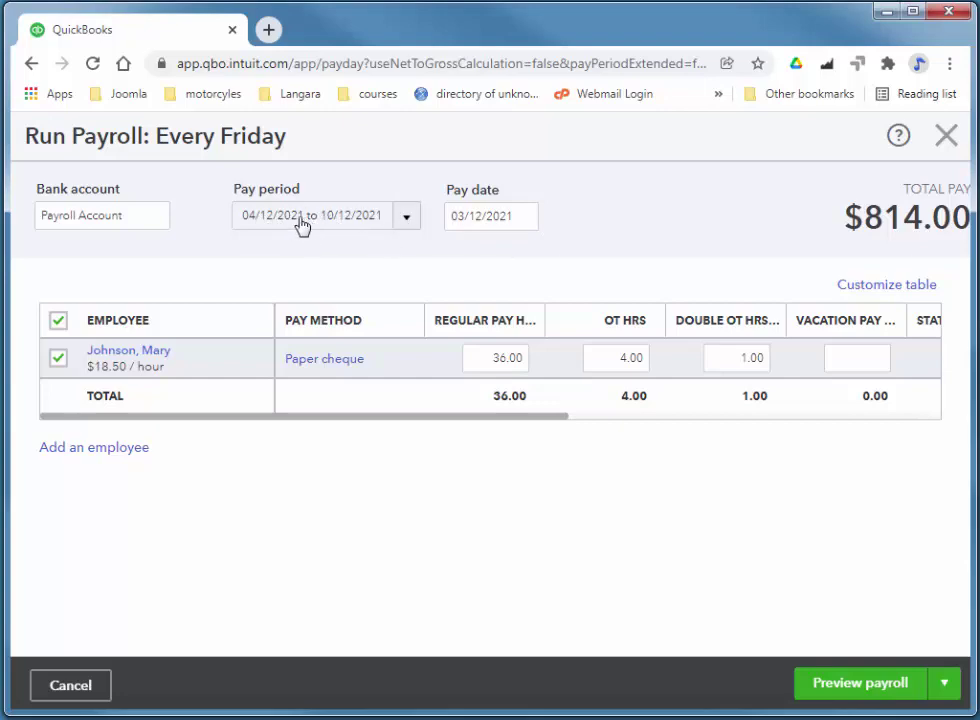
{"action": "left_click", "coordinate": [412, 231]}
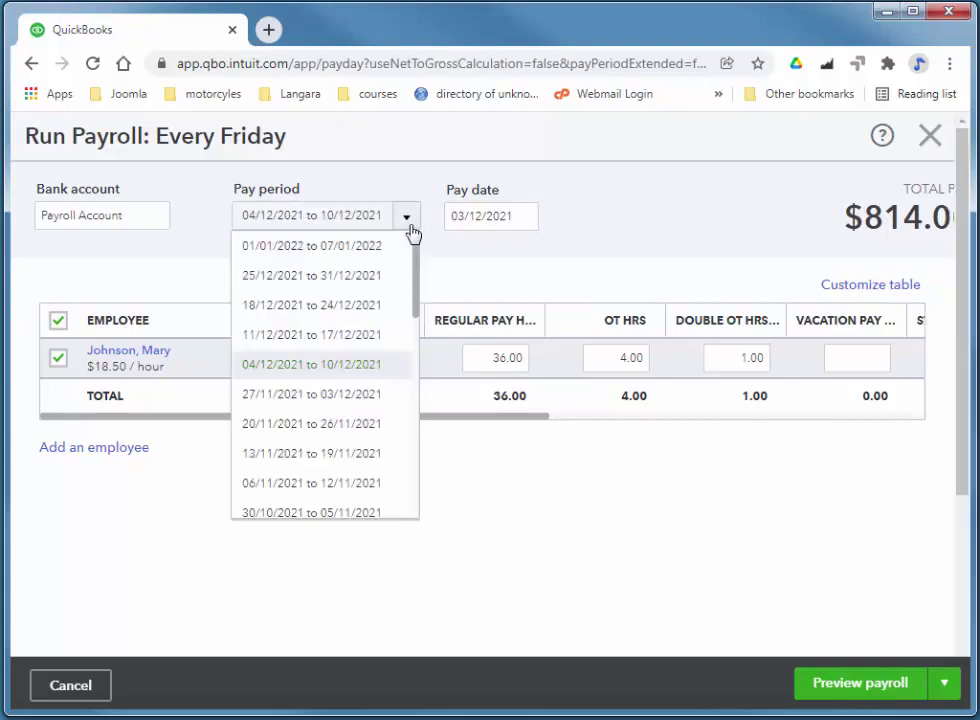
{"action": "left_click", "coordinate": [413, 230]}
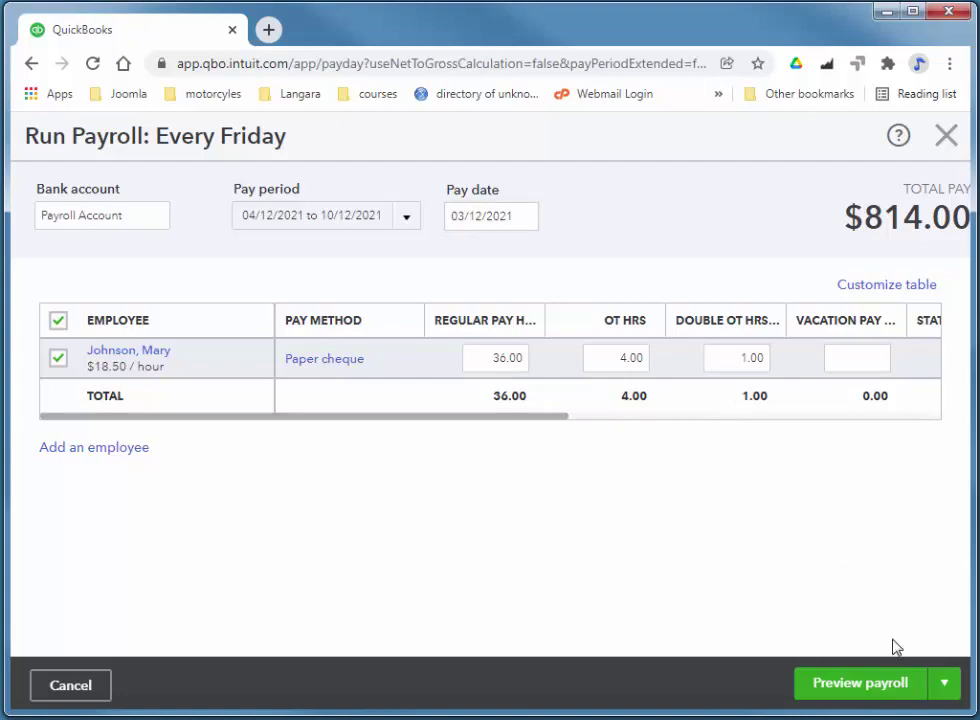
- Preview the $814.00 Every Friday payroll and submit it
{"action": "left_click", "coordinate": [887, 684]}
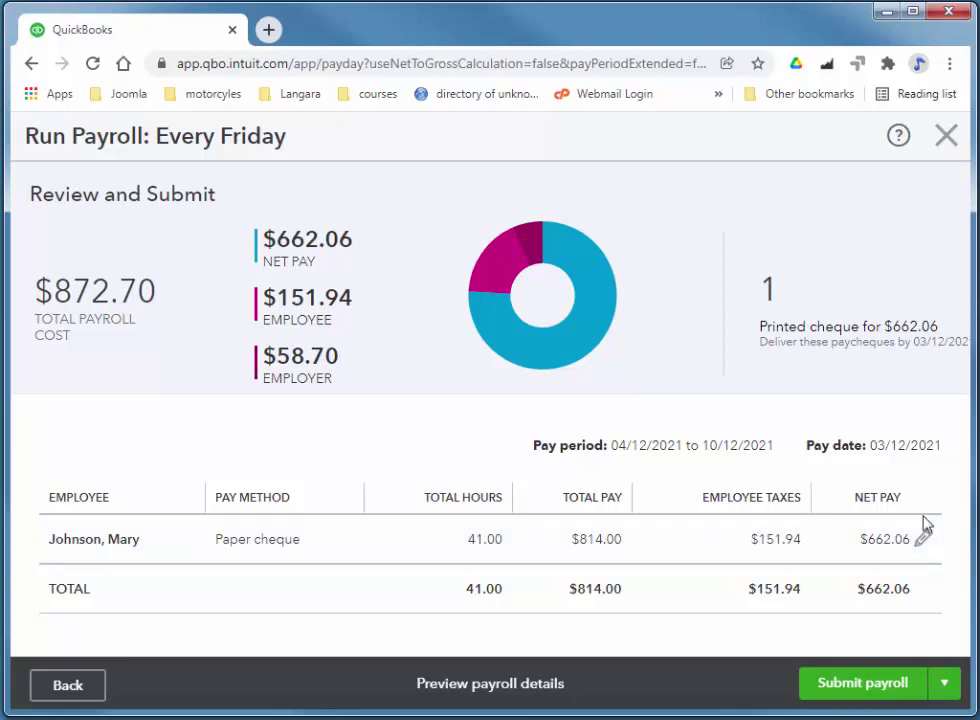
{"action": "left_click", "coordinate": [866, 684]}
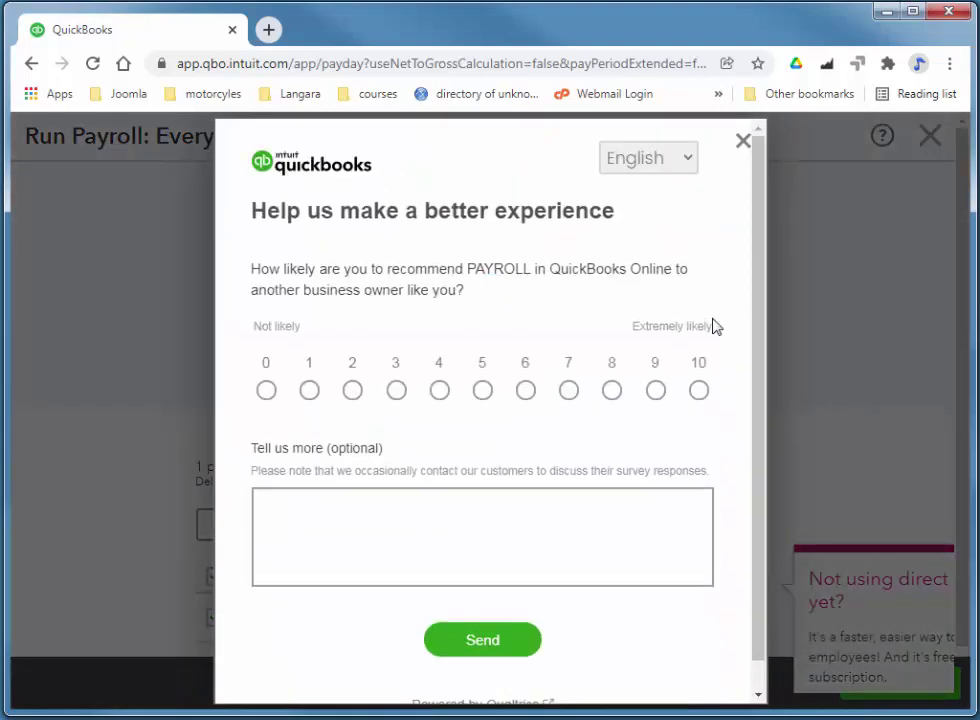
- Rate the payroll survey 7 with the comment 'pretty good, Payroll does not work in the Test Drive though' and send it
{"action": "left_click", "coordinate": [571, 393]}
{"action": "left_click", "coordinate": [620, 512]}
{"action": "type", "text": "pretty good, Payroll does not work in the Test Drive though"}
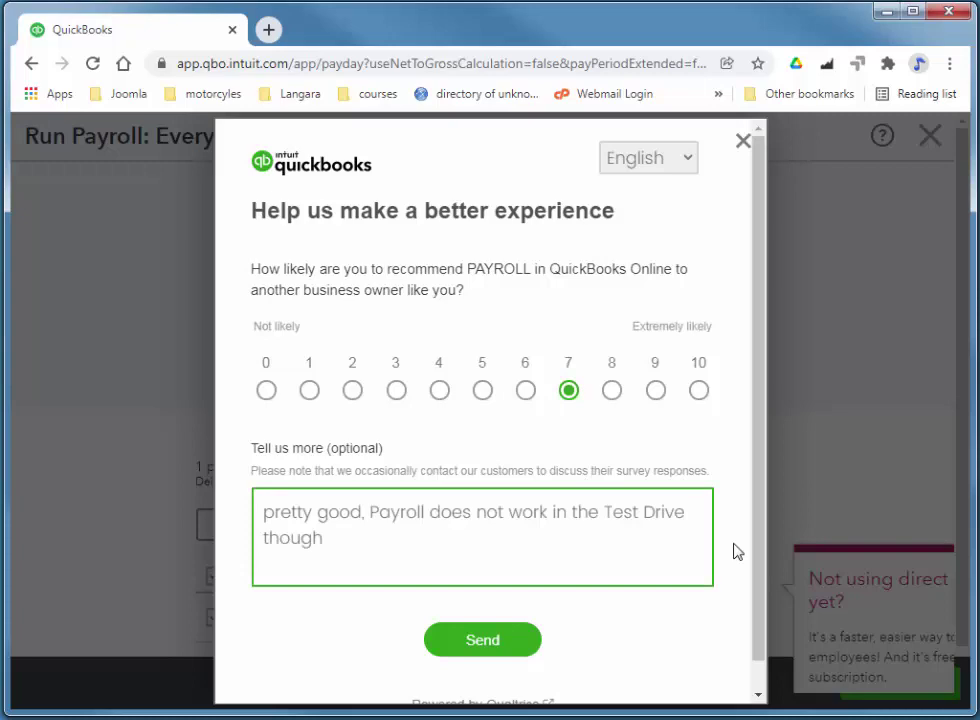
{"action": "left_click", "coordinate": [516, 641]}
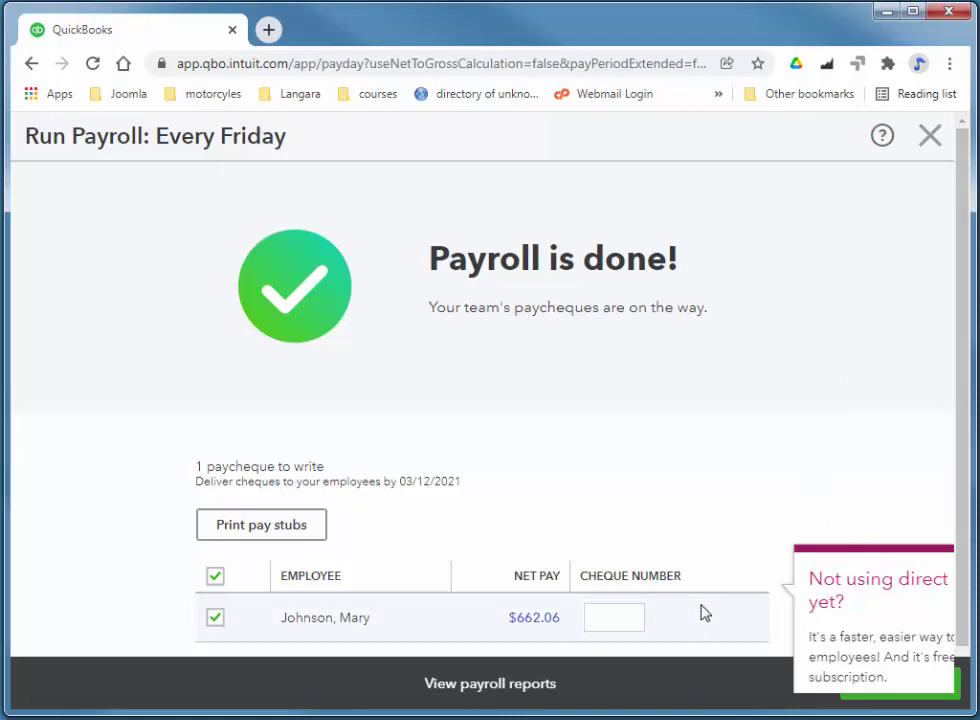
- Assign cheque number 1 to the $662.06 paycheque
{"action": "left_click", "coordinate": [606, 613]}
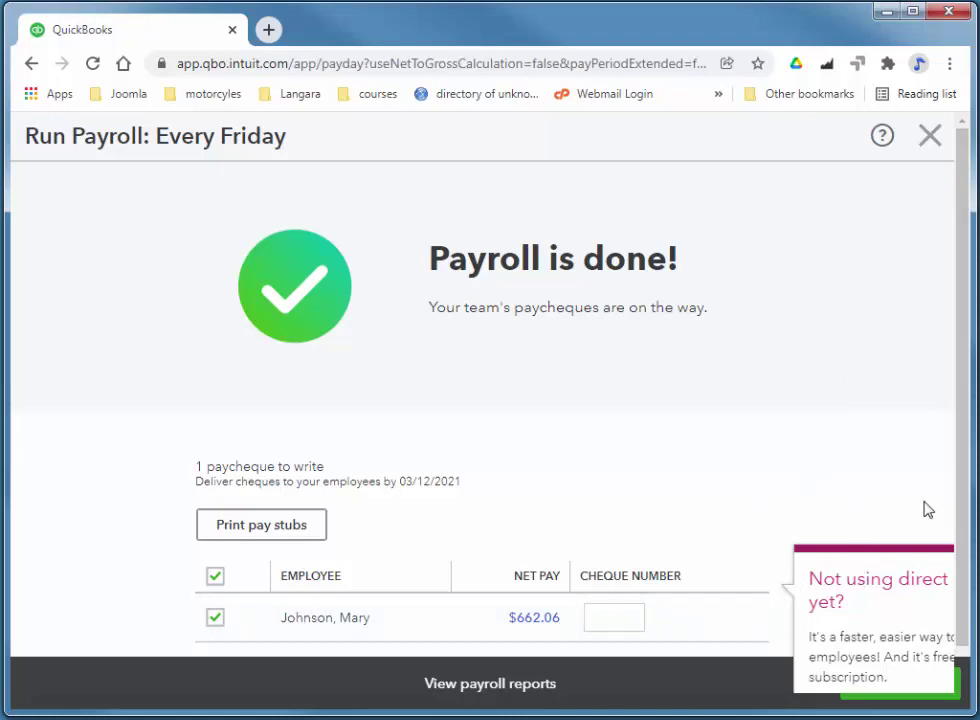
{"action": "scroll", "coordinate": [958, 475], "scroll_direction": "down", "scroll_amount": 1}
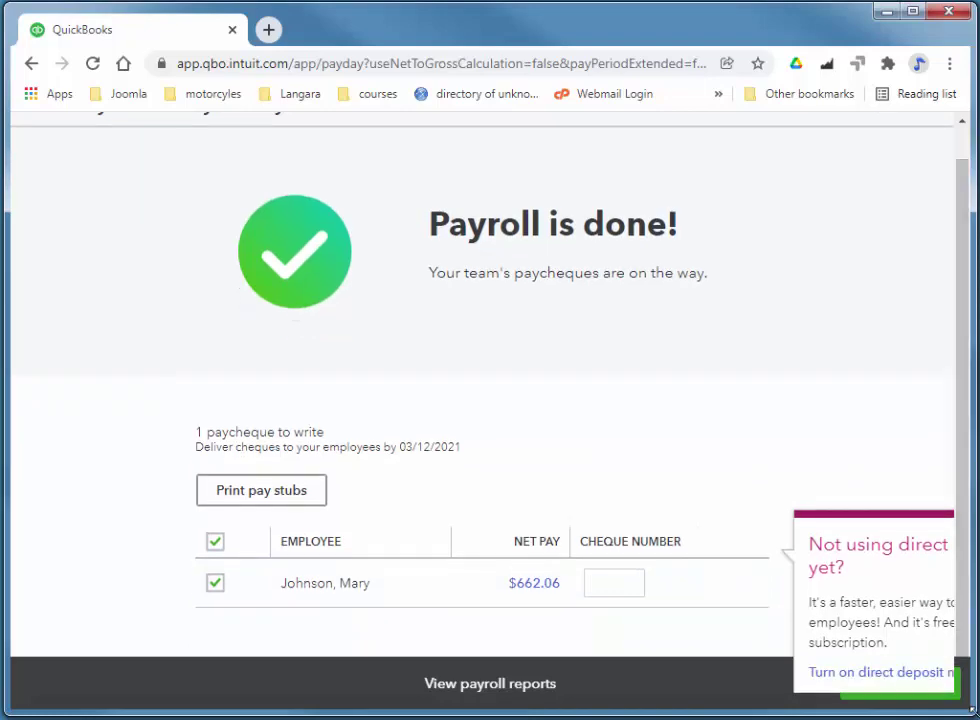
{"action": "left_click", "coordinate": [623, 591]}
{"action": "scroll", "coordinate": [873, 551], "scroll_direction": "up", "scroll_amount": 1}
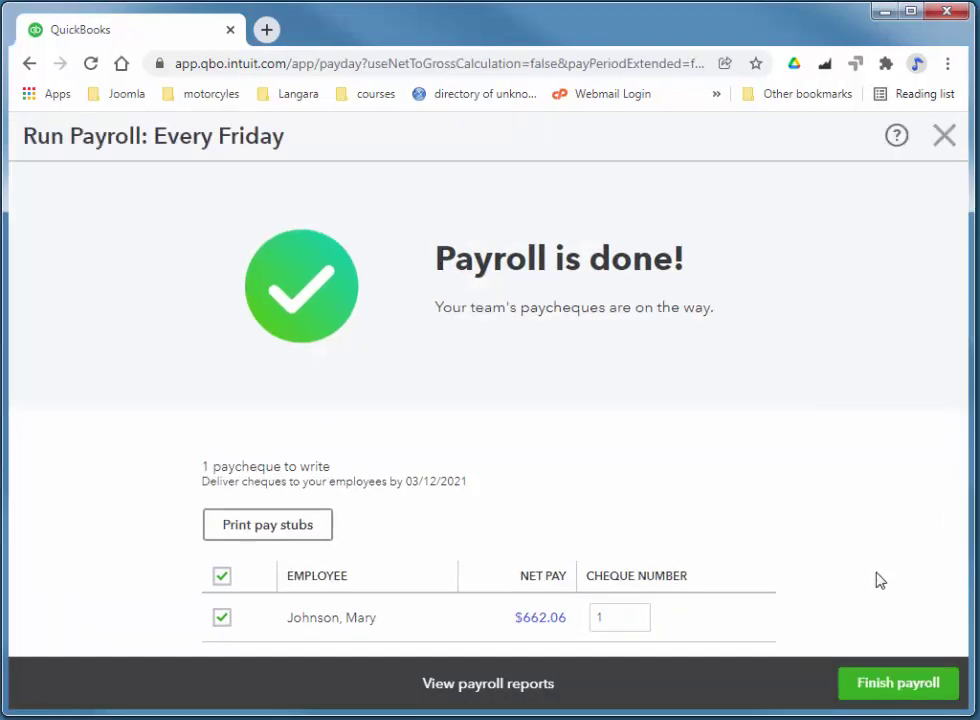
- Finish the payroll run, choose to set up taxes now, and go to the payroll tax setup
{"action": "left_click", "coordinate": [874, 686]}
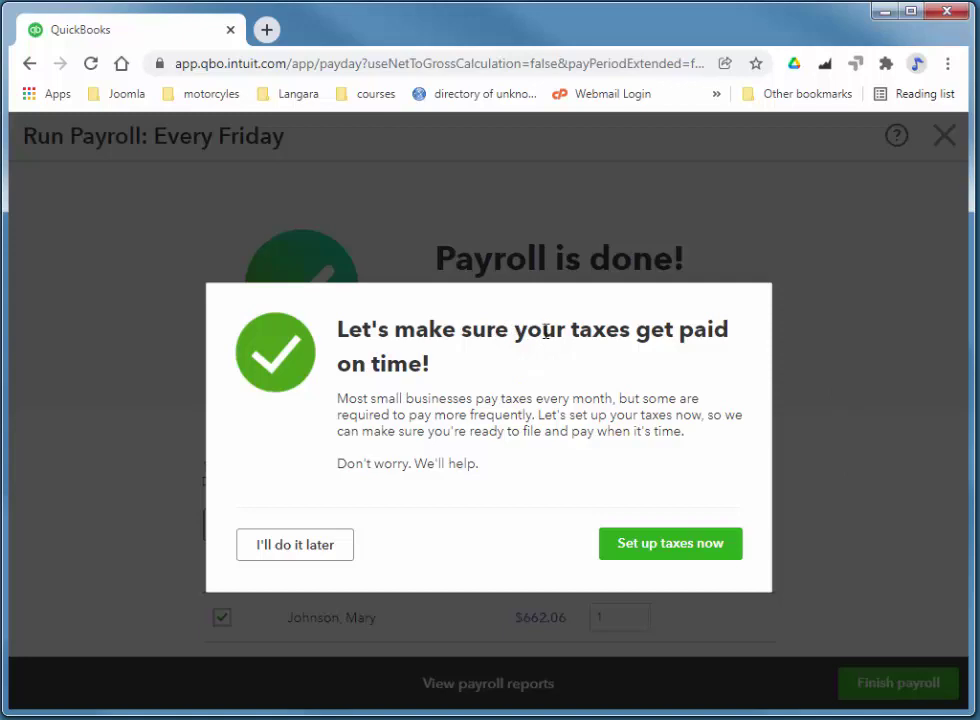
{"action": "left_click", "coordinate": [678, 547]}
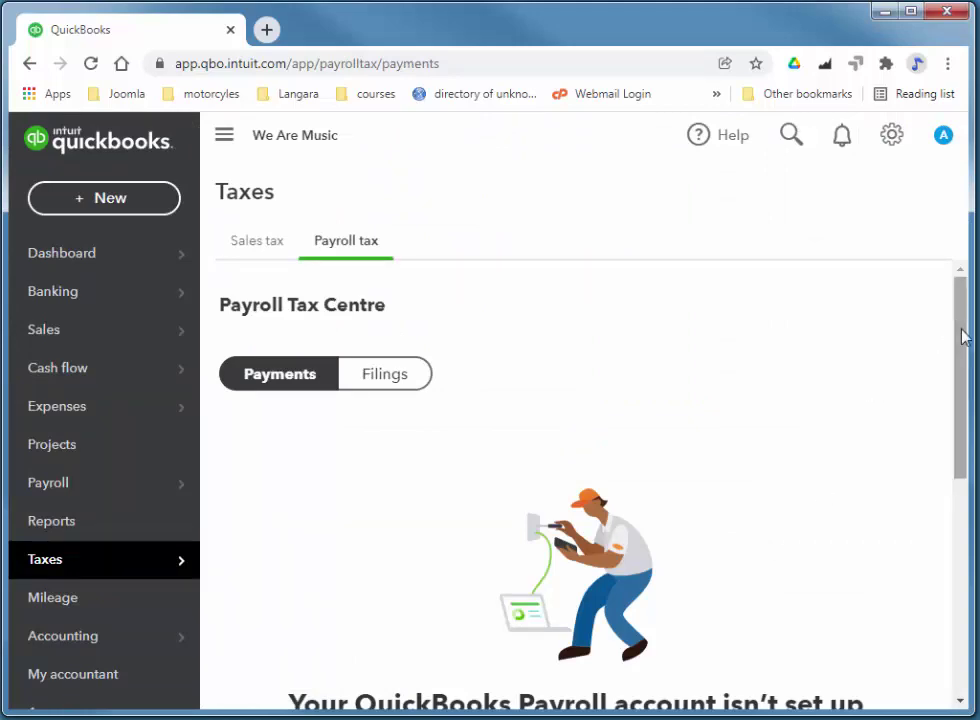
{"action": "left_click_drag", "start_coordinate": [962, 337], "coordinate": [805, 477]}
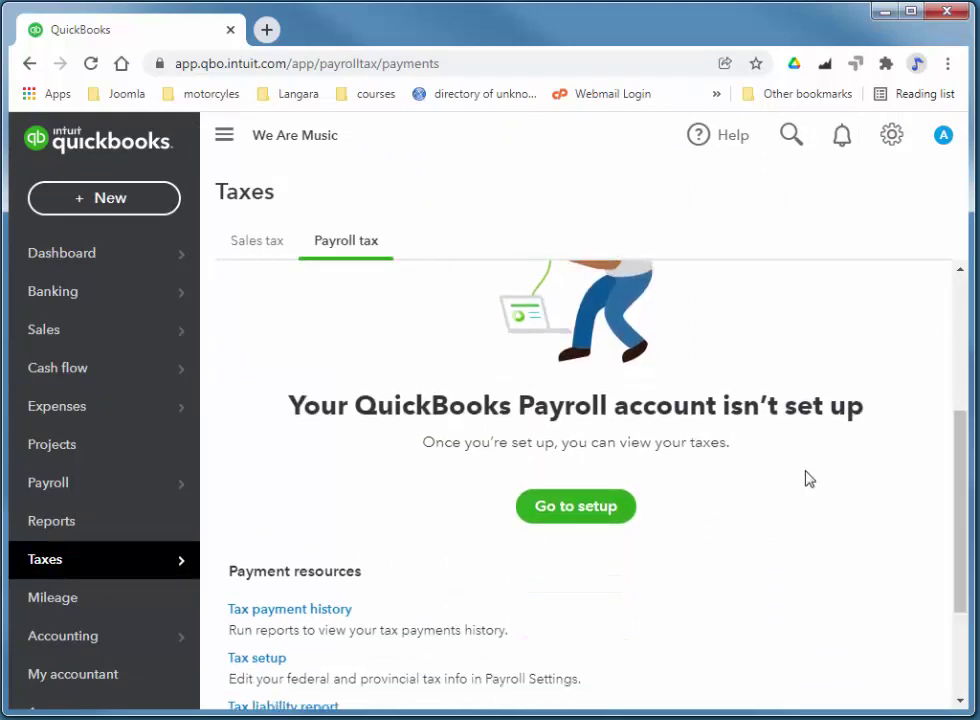
{"action": "left_click", "coordinate": [594, 507]}
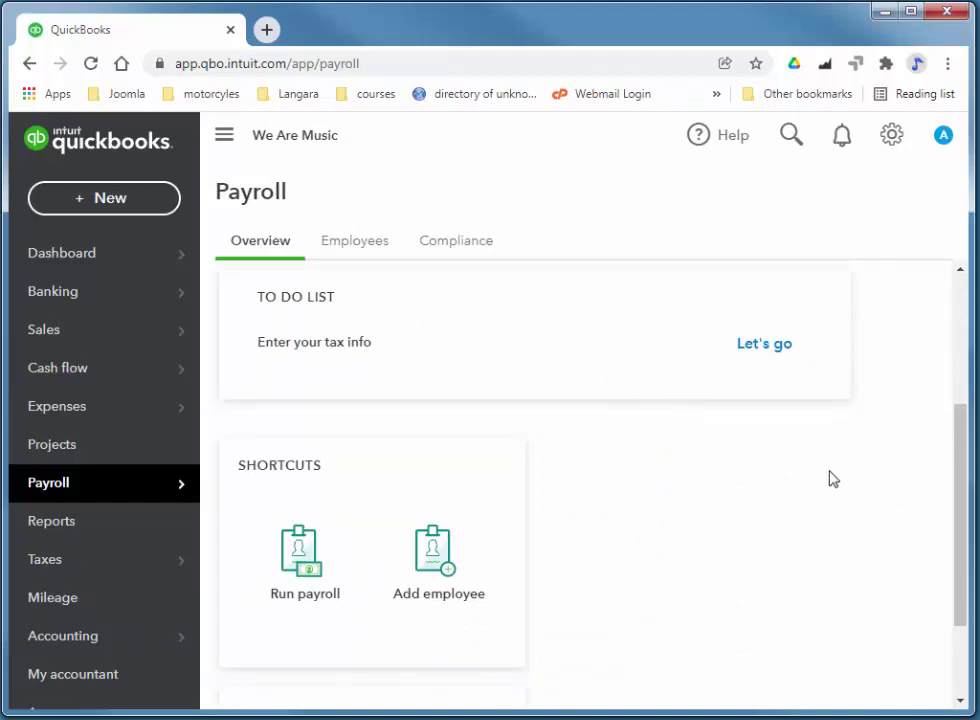
- Complete the federal tax info with the Business Number blank, Form PD7A and Monthly payments
{"action": "left_click", "coordinate": [765, 356]}
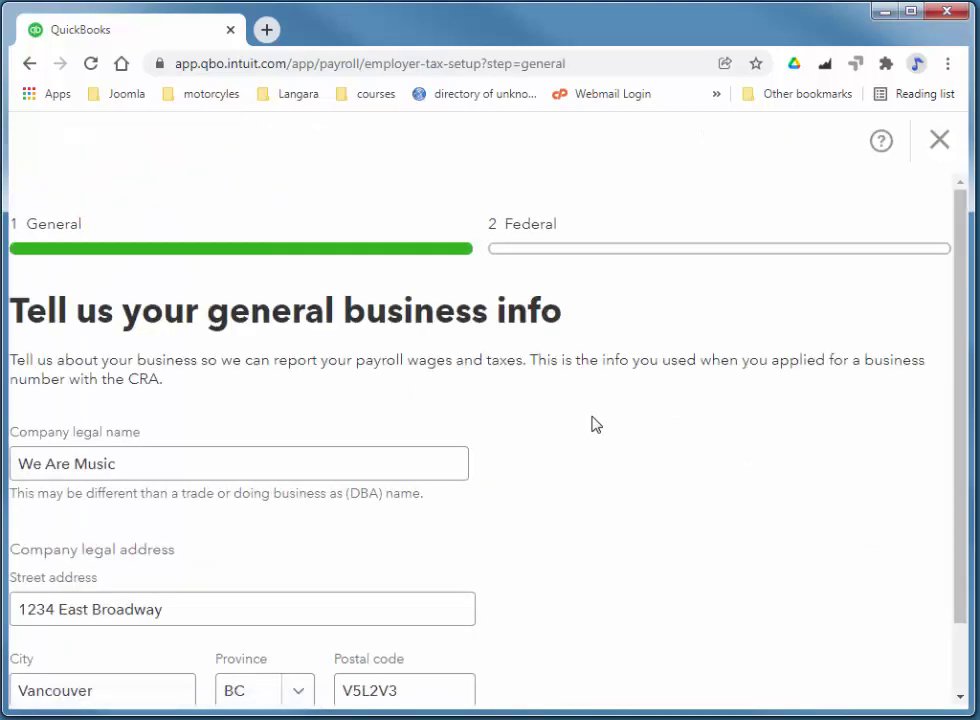
{"action": "scroll", "coordinate": [567, 406], "scroll_direction": "down", "scroll_amount": 1}
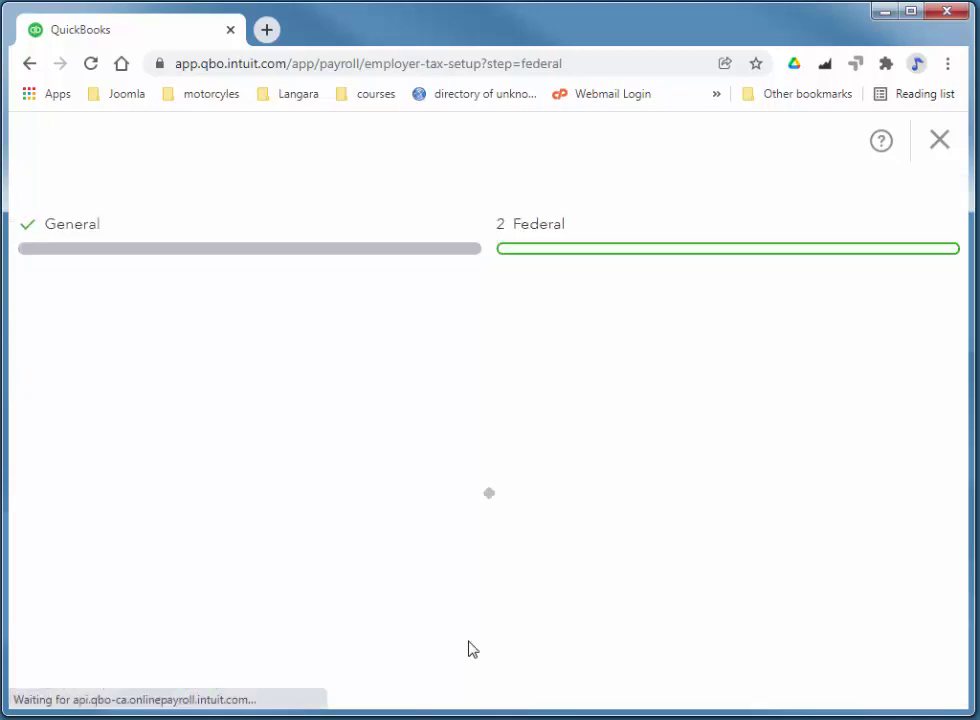
{"action": "left_click", "coordinate": [68, 531]}
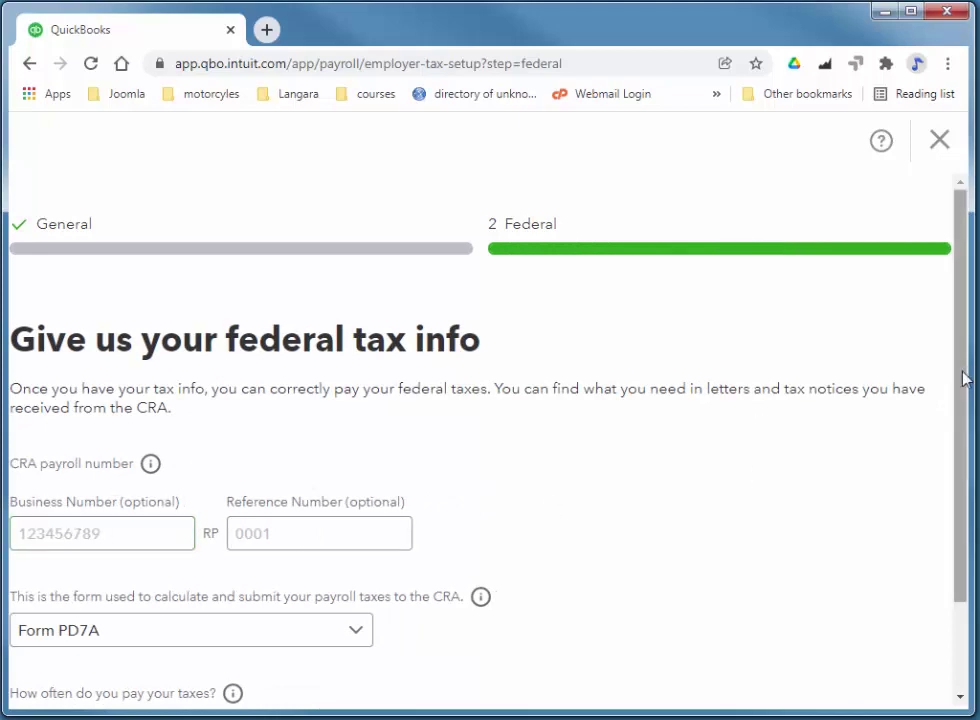
{"action": "scroll", "coordinate": [962, 420], "scroll_direction": "down", "scroll_amount": 2}
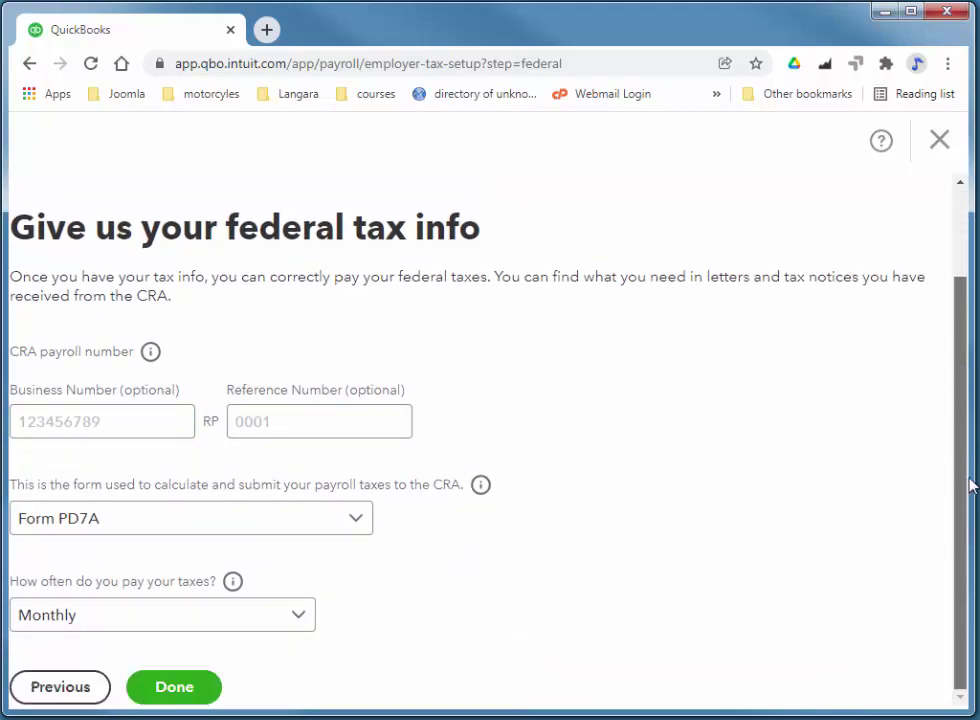
{"action": "left_click", "coordinate": [123, 415]}
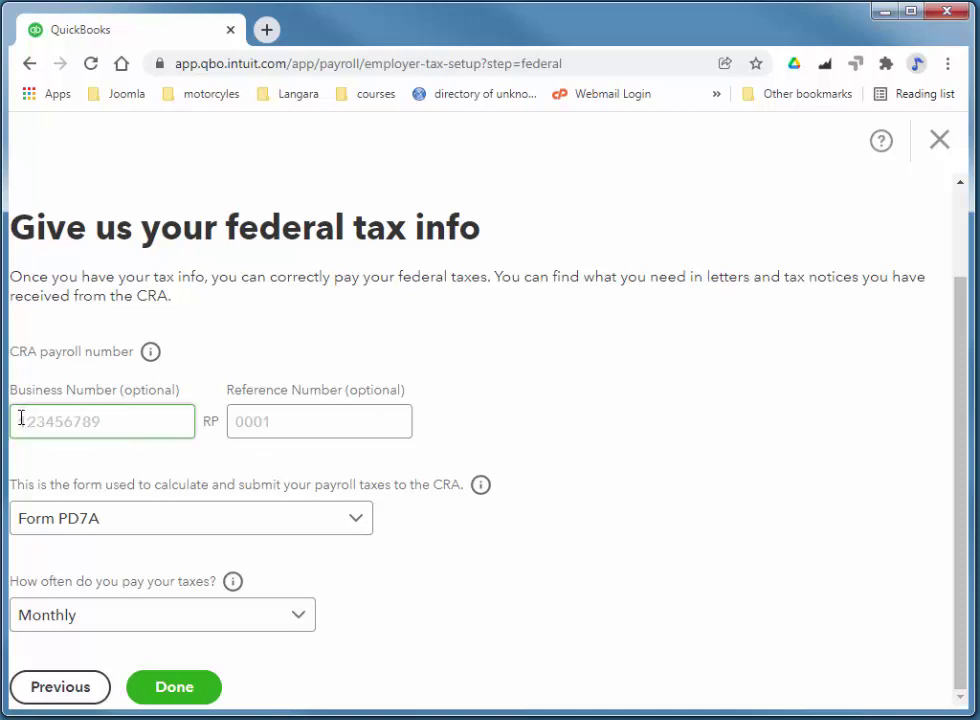
{"action": "left_click", "coordinate": [222, 419]}
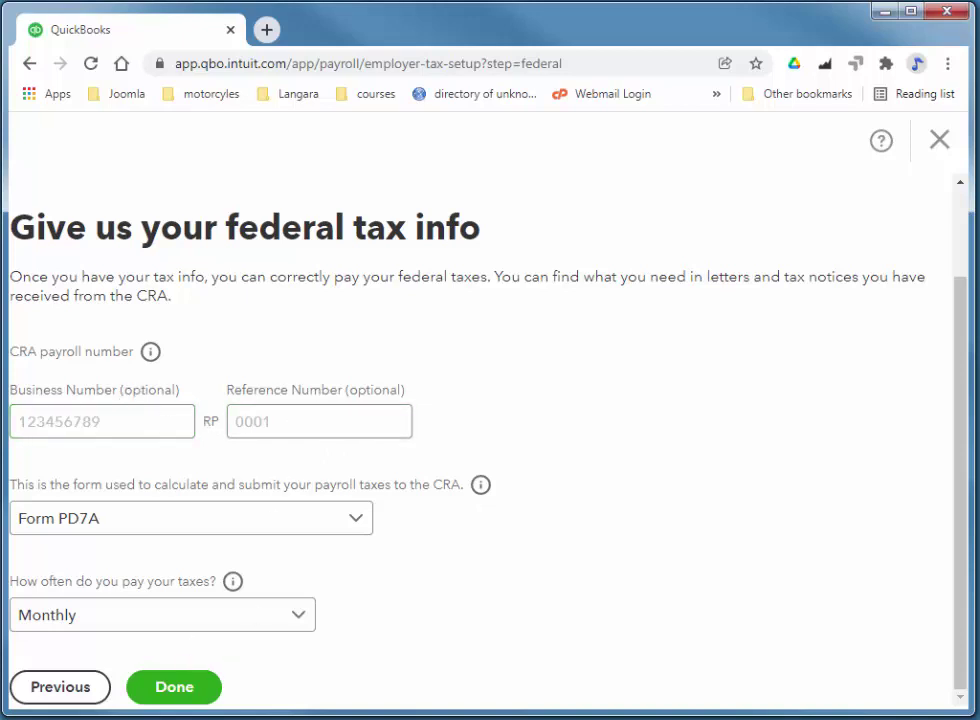
{"action": "left_click", "coordinate": [187, 690]}
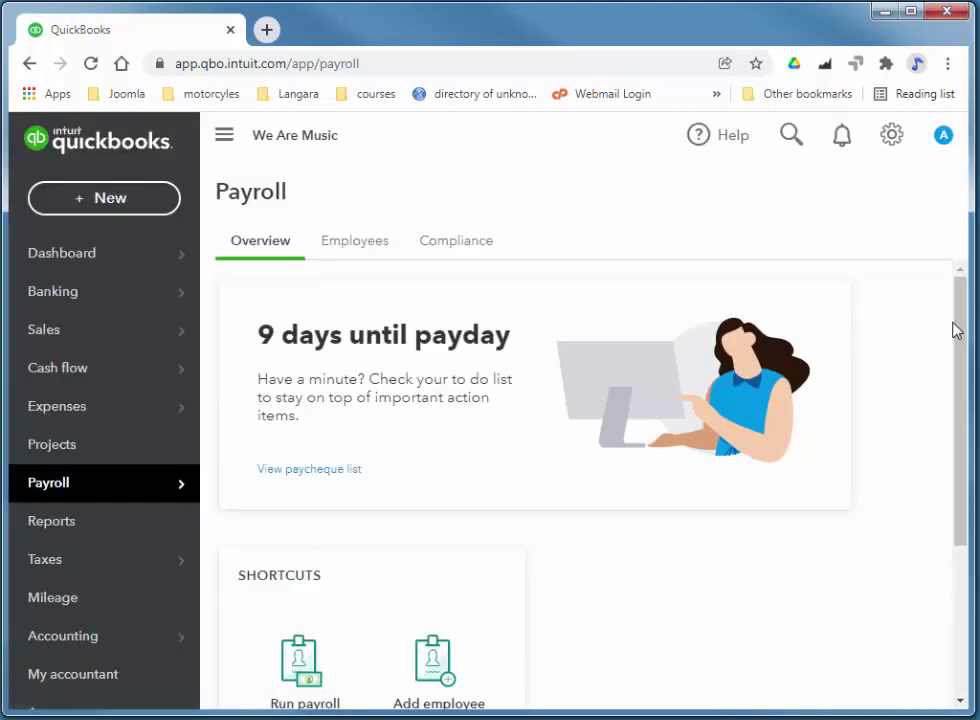
- Run, preview, submit and finish the employee's payroll for the 18/12/2021 to 24/12/2021 pay period
{"action": "scroll", "coordinate": [975, 395], "scroll_direction": "down", "scroll_amount": 1}
{"action": "scroll", "coordinate": [975, 395], "scroll_direction": "up", "scroll_amount": 1}
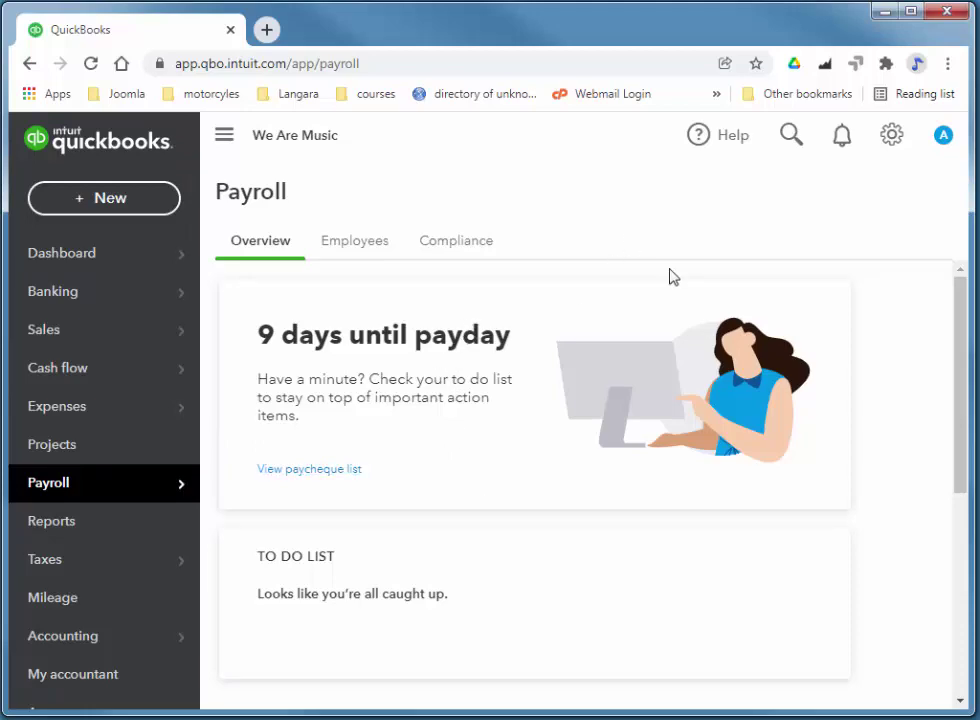
{"action": "left_click", "coordinate": [361, 249]}
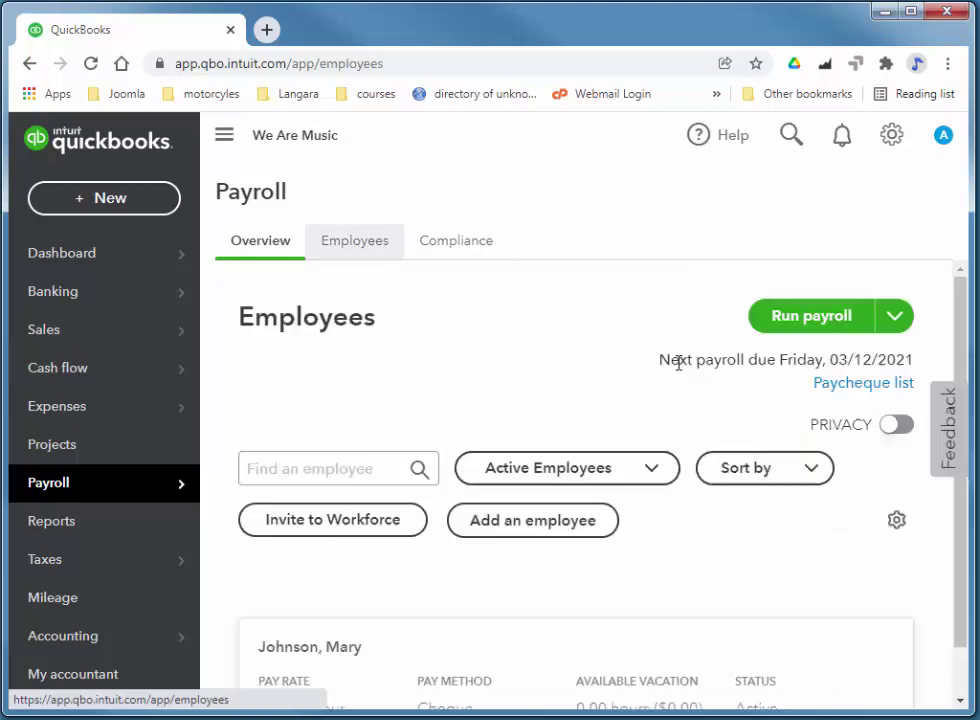
{"action": "left_click", "coordinate": [847, 322]}
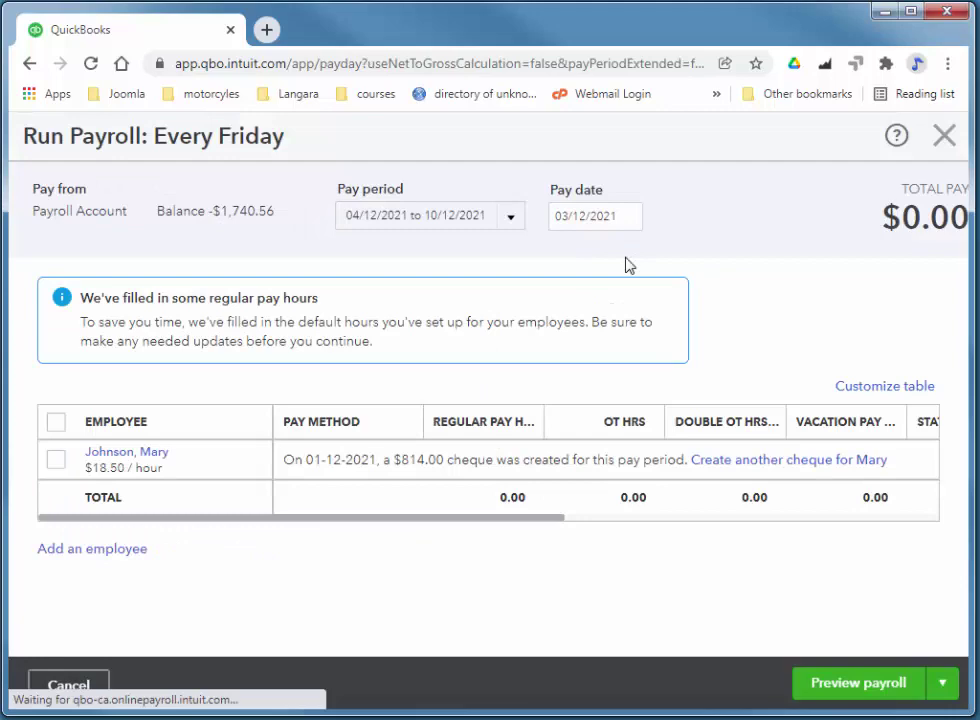
{"action": "left_click", "coordinate": [510, 222]}
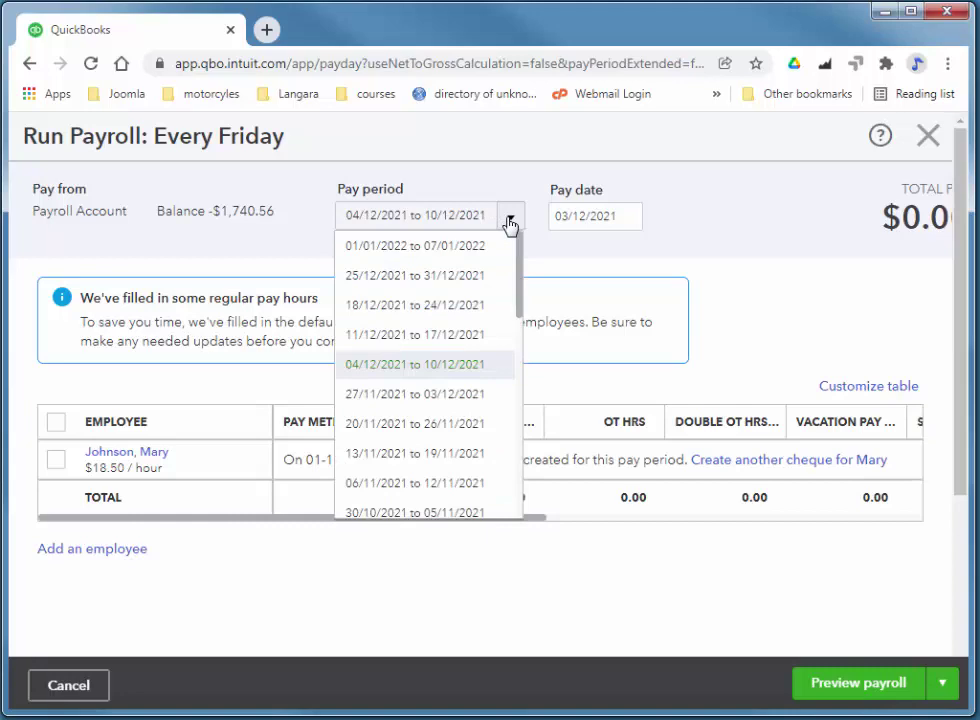
{"action": "left_click", "coordinate": [430, 306]}
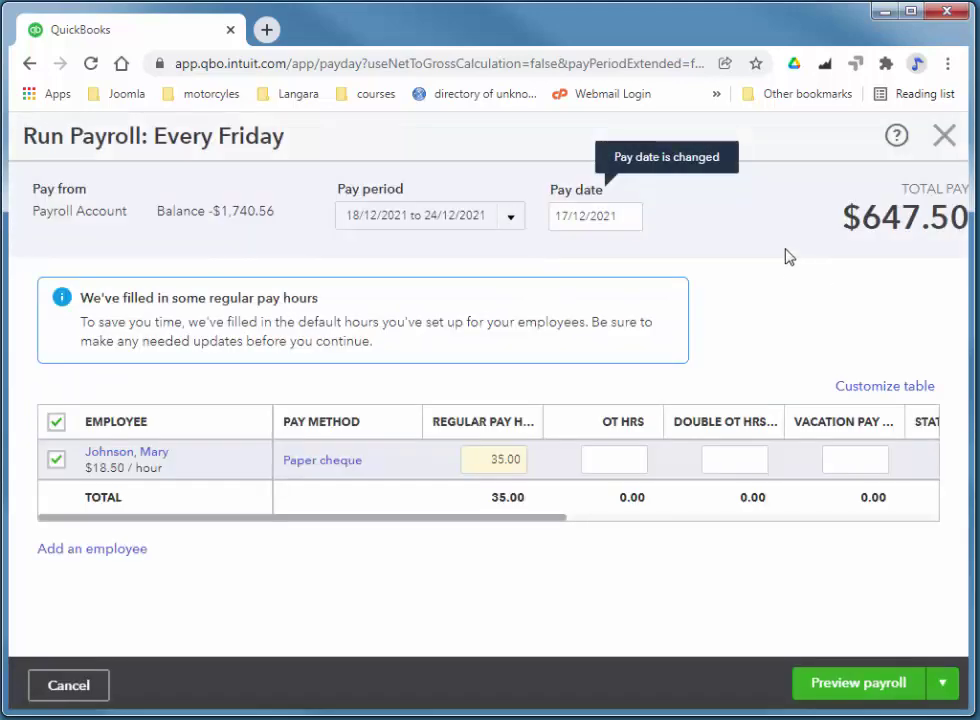
{"action": "left_click", "coordinate": [866, 690]}
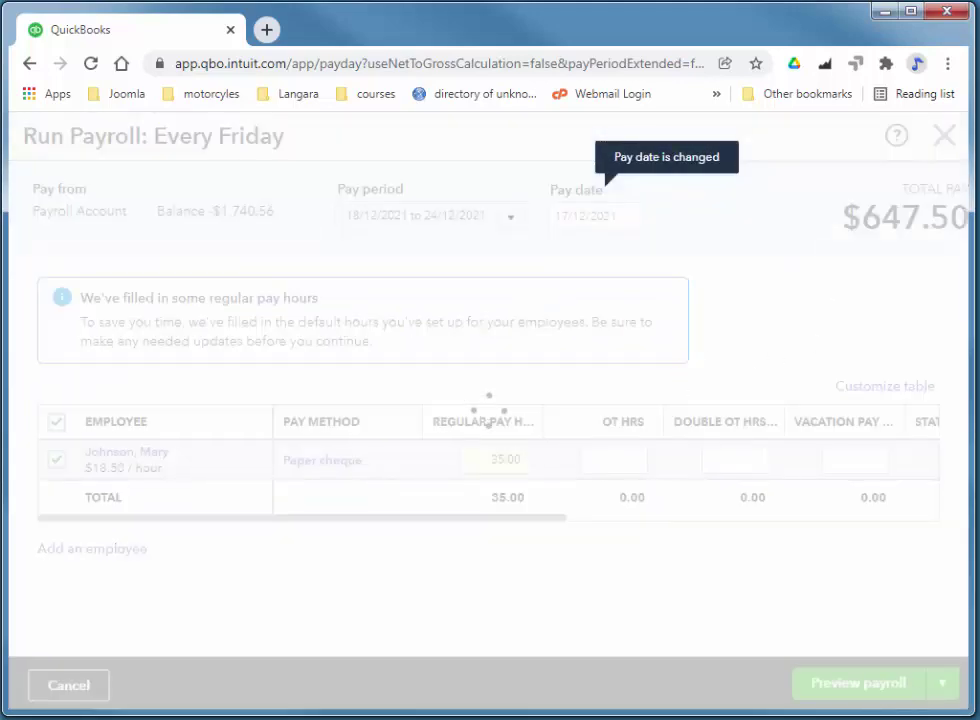
{"action": "left_click", "coordinate": [871, 691]}
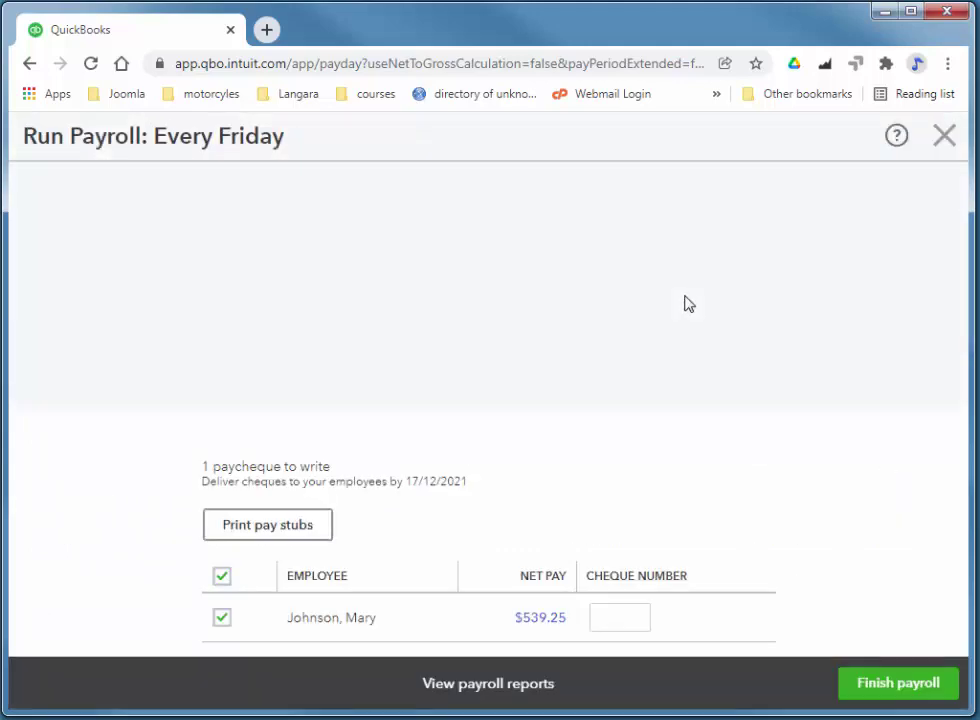
{"action": "left_click", "coordinate": [871, 686]}
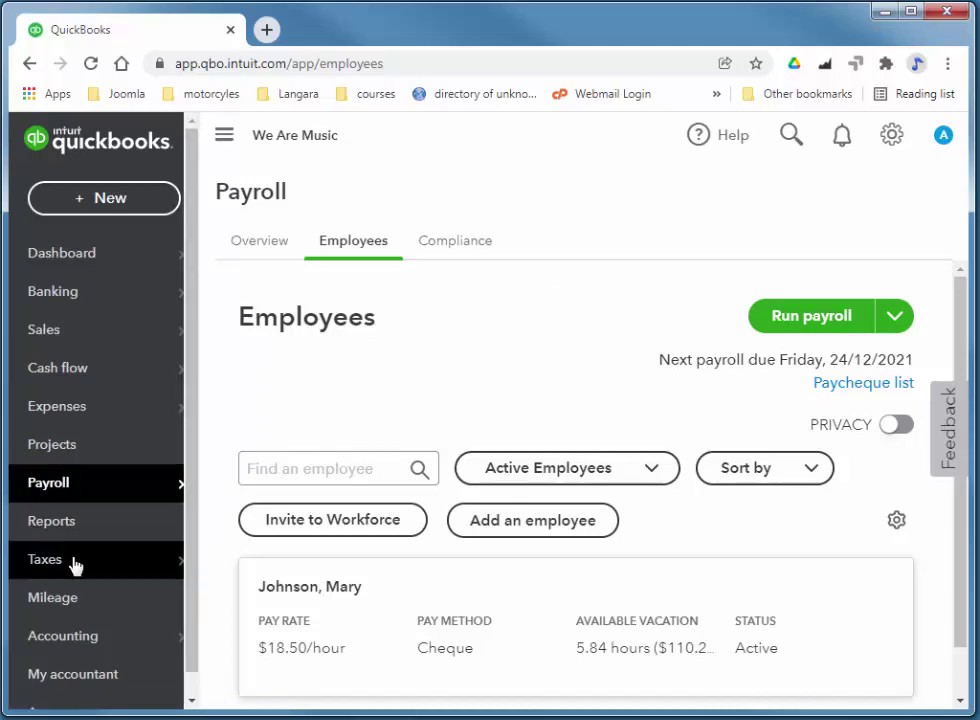
- Start paying the accrued $673.21 federal taxes right now from the Payroll Tax Centre
{"action": "mouse_move", "coordinate": [75, 566]}
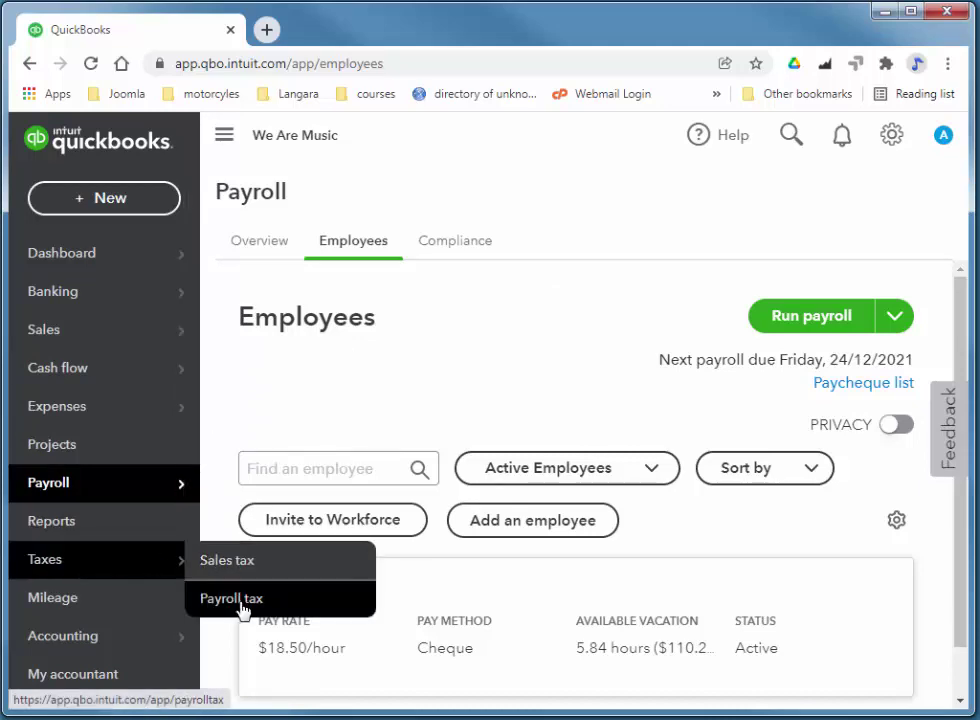
{"action": "left_click", "coordinate": [324, 608]}
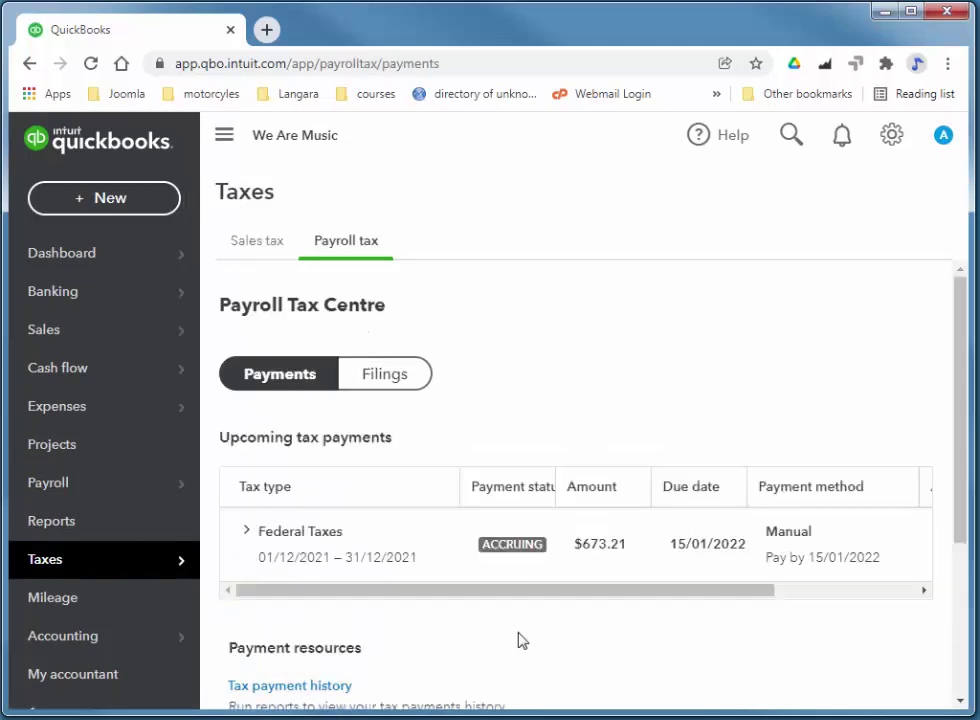
{"action": "scroll", "coordinate": [520, 640], "scroll_direction": "down", "scroll_amount": 1}
{"action": "left_click_drag", "start_coordinate": [650, 532], "coordinate": [770, 510]}
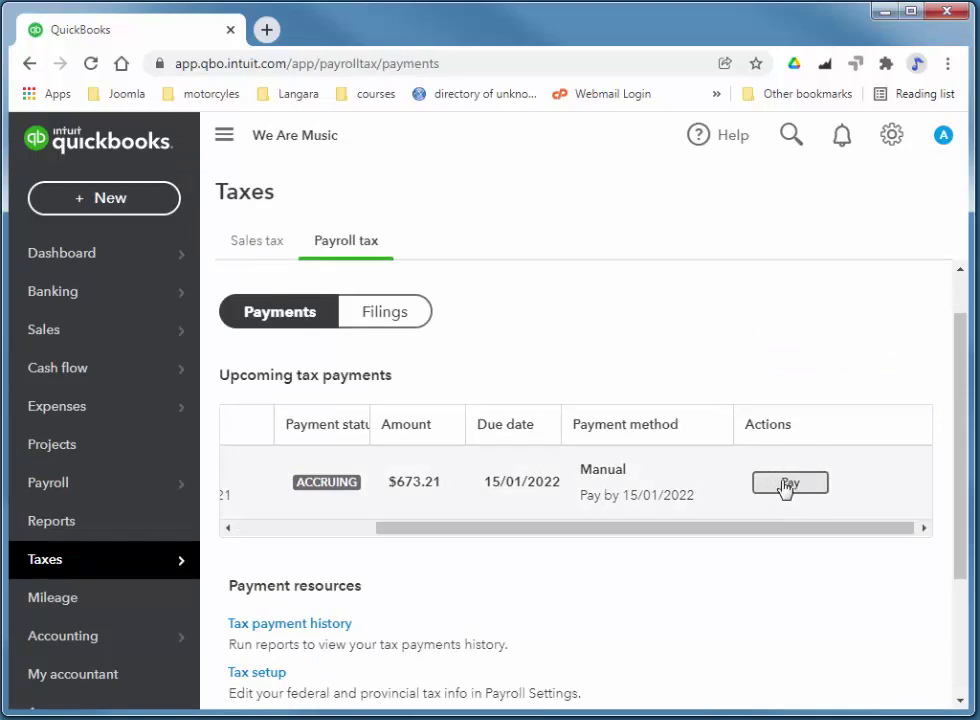
{"action": "left_click", "coordinate": [789, 483]}
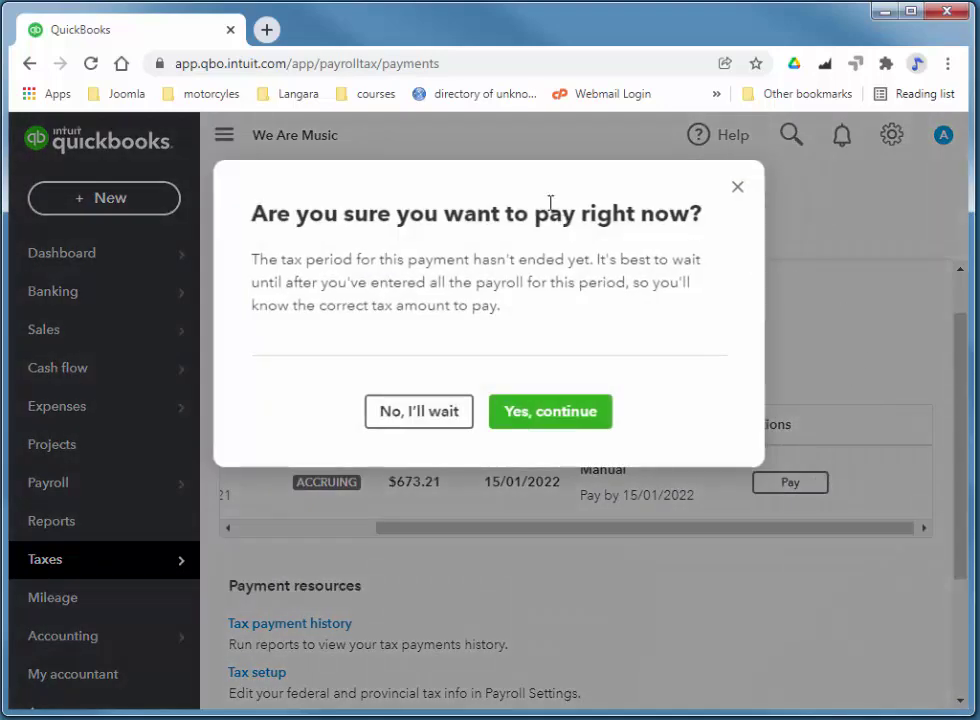
{"action": "left_click", "coordinate": [550, 412]}
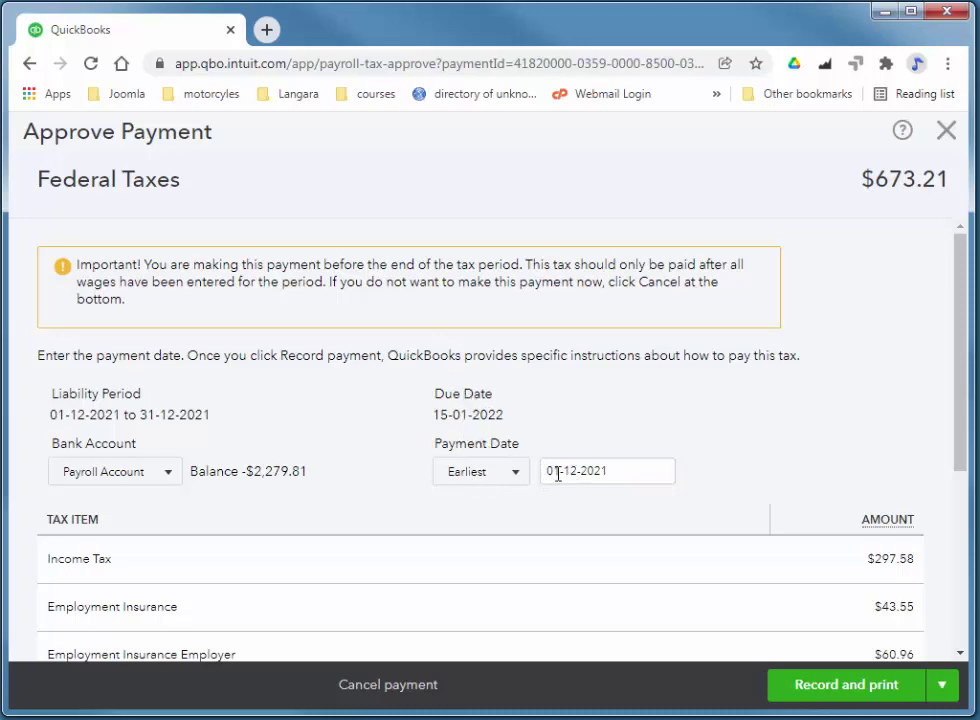
- Date the federal tax payment 10-01-2022, with cheque number 5 and the note '12345'
{"action": "left_click", "coordinate": [628, 470]}
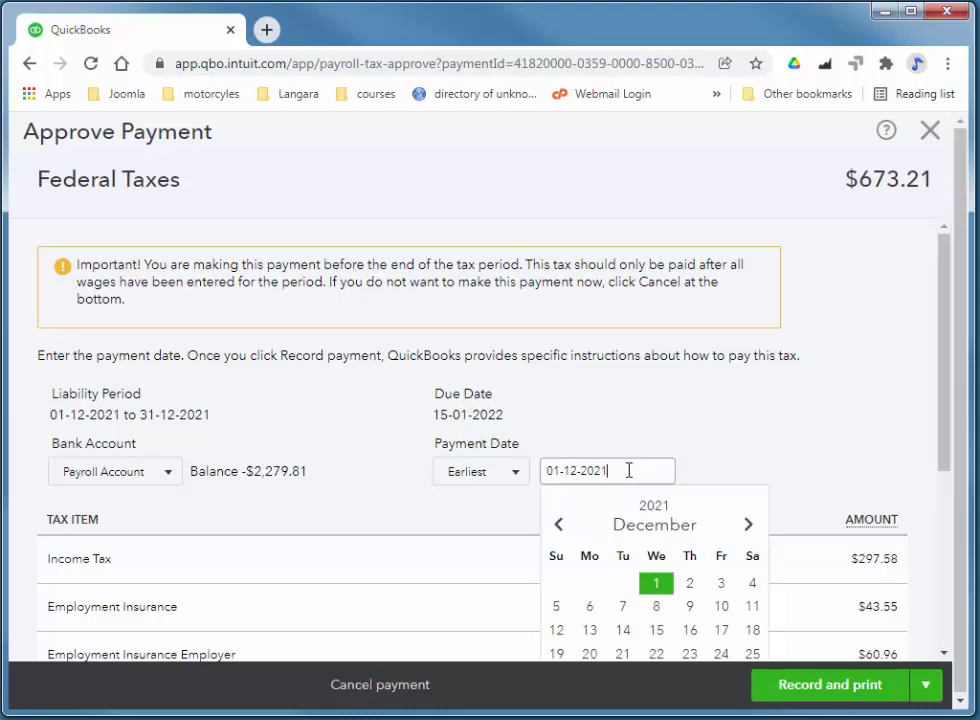
{"action": "left_click_drag", "start_coordinate": [628, 470], "coordinate": [586, 455]}
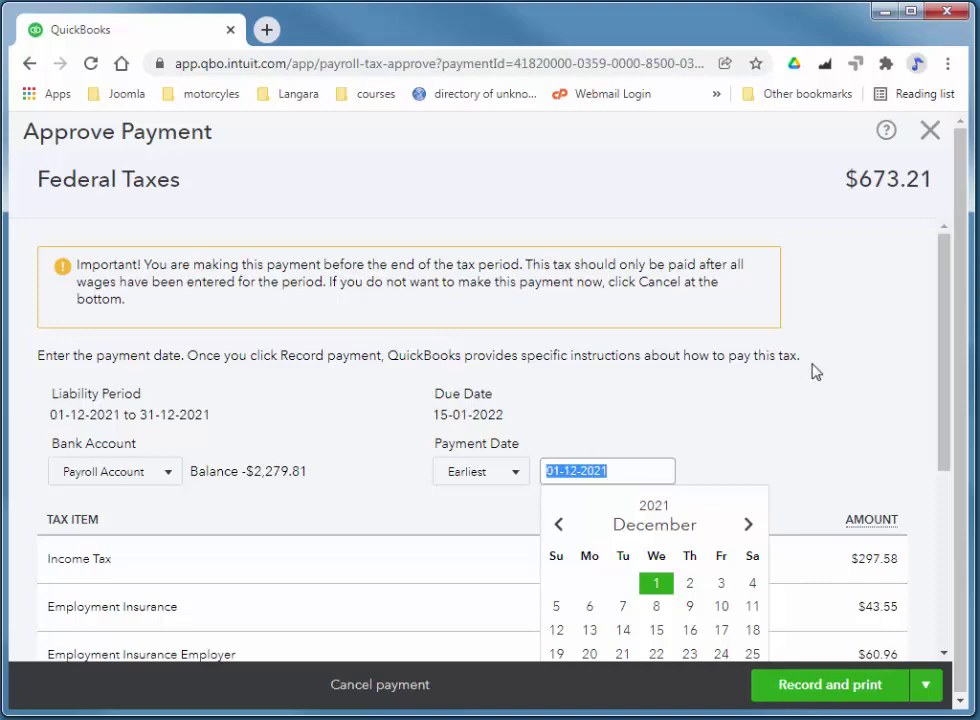
{"action": "type", "text": "10-01-2022"}
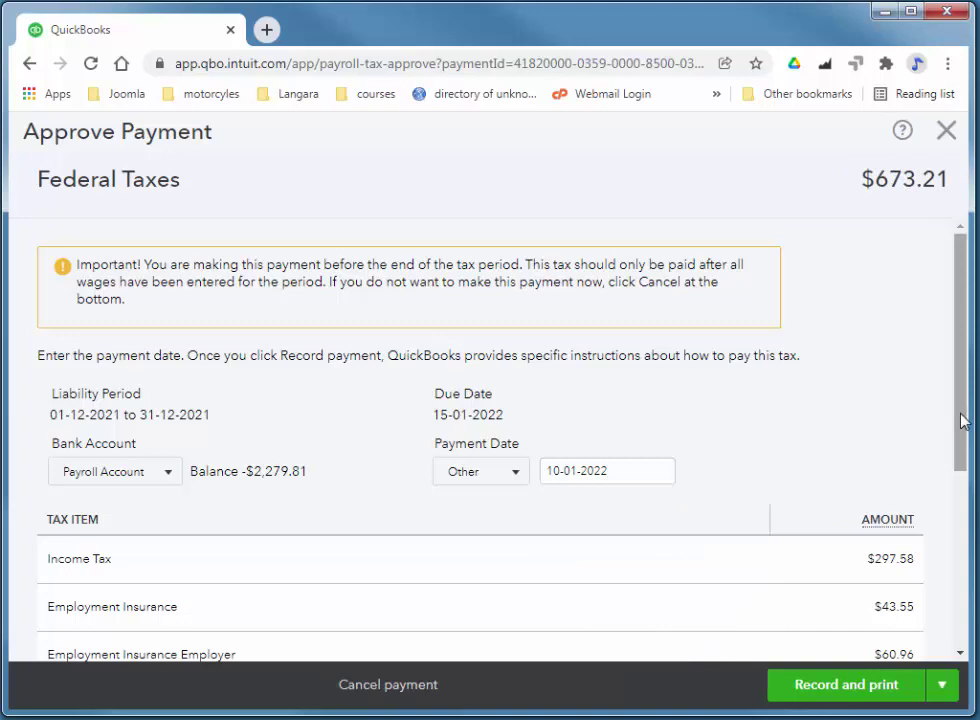
{"action": "left_click_drag", "start_coordinate": [965, 415], "coordinate": [966, 596]}
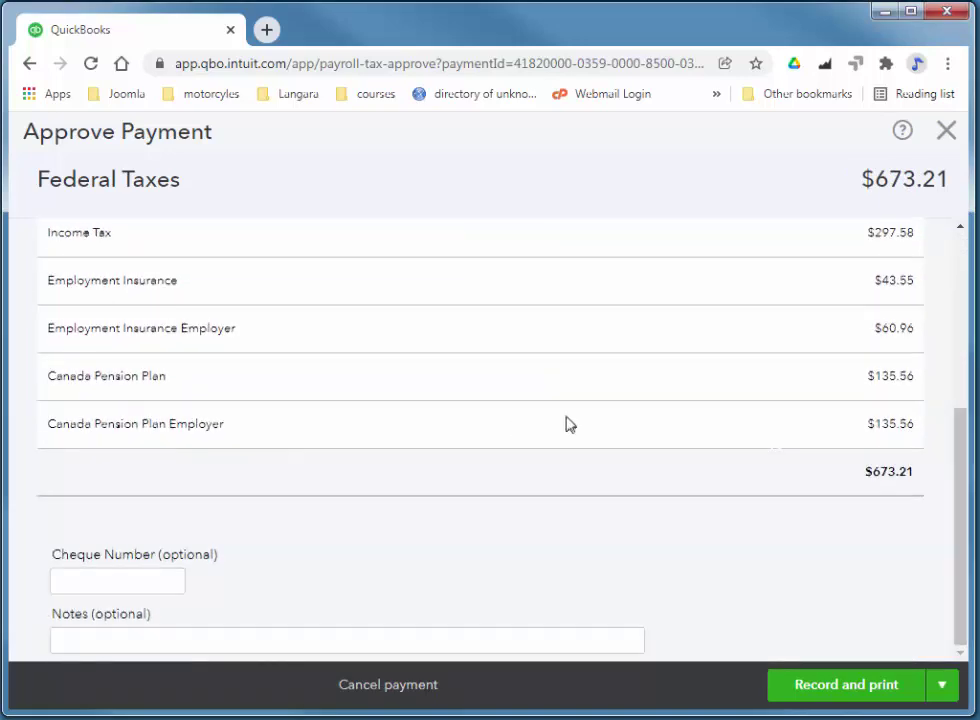
{"action": "left_click", "coordinate": [107, 586]}
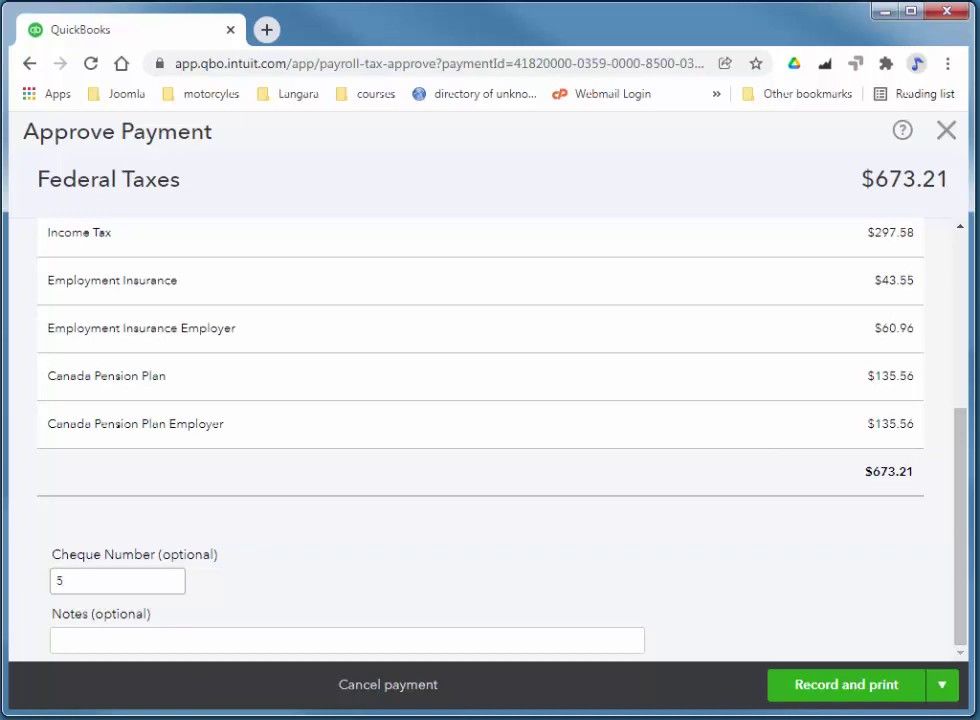
{"action": "left_click", "coordinate": [464, 641]}
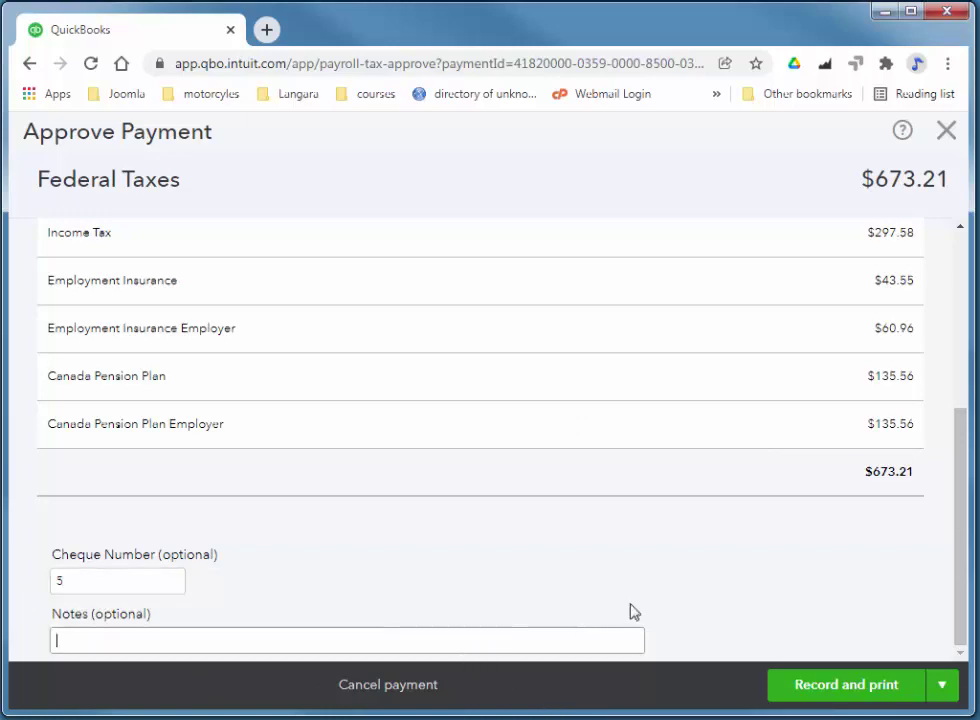
{"action": "type", "text": "123456789"}
- Record the $673.21 federal tax payment and archive its December 2021 PD7A statement of account
{"action": "left_click", "coordinate": [869, 695]}
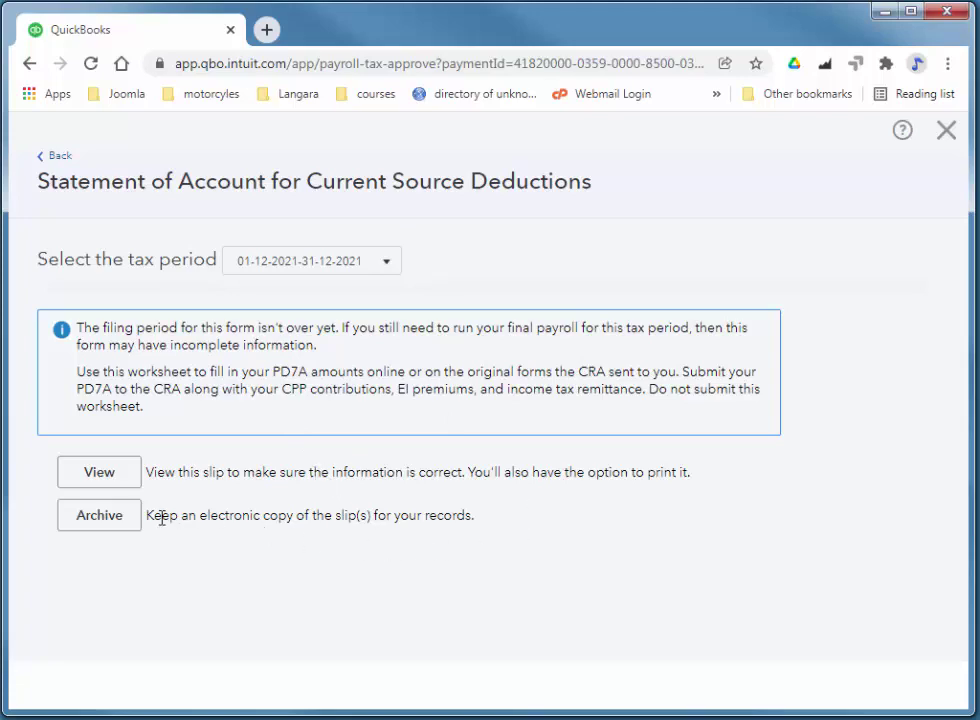
{"action": "left_click", "coordinate": [98, 531]}
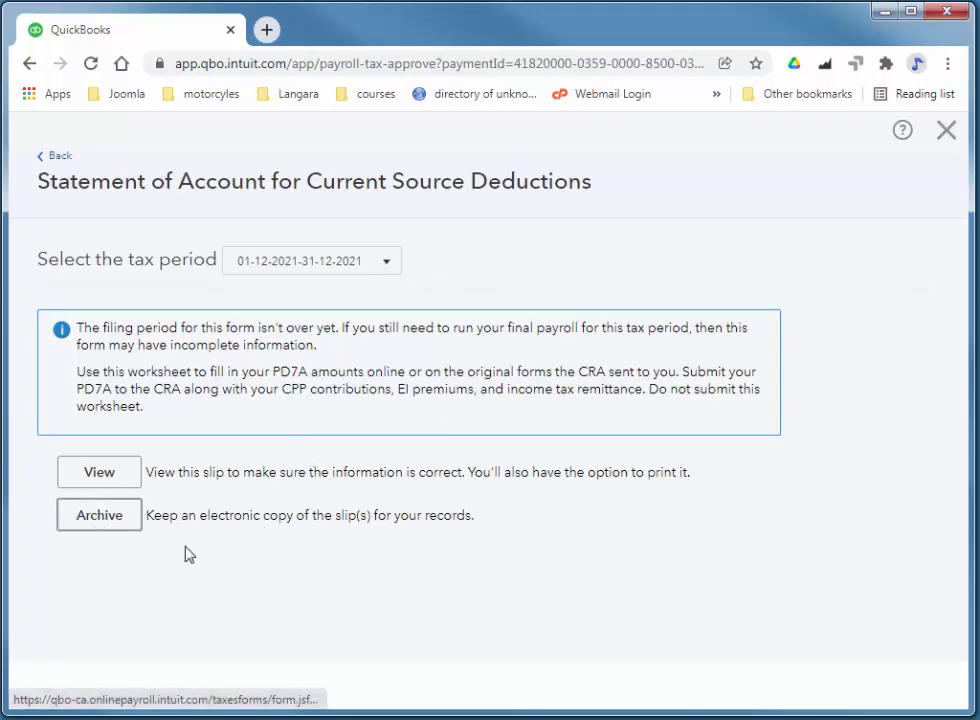